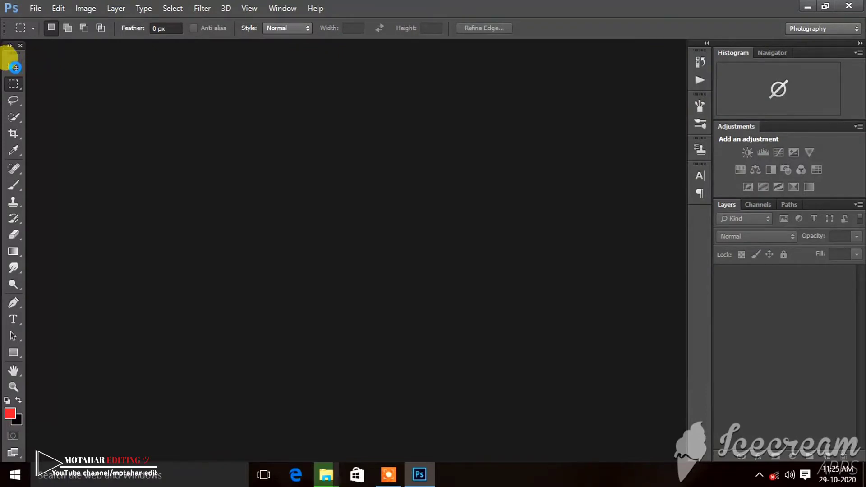
- Open IMG_5948.JPG and dock it as a tab, with a Background copy above Background
{"action": "left_click", "coordinate": [14, 68]}
{"action": "left_click_drag", "start_coordinate": [113, 47], "coordinate": [328, 43]}
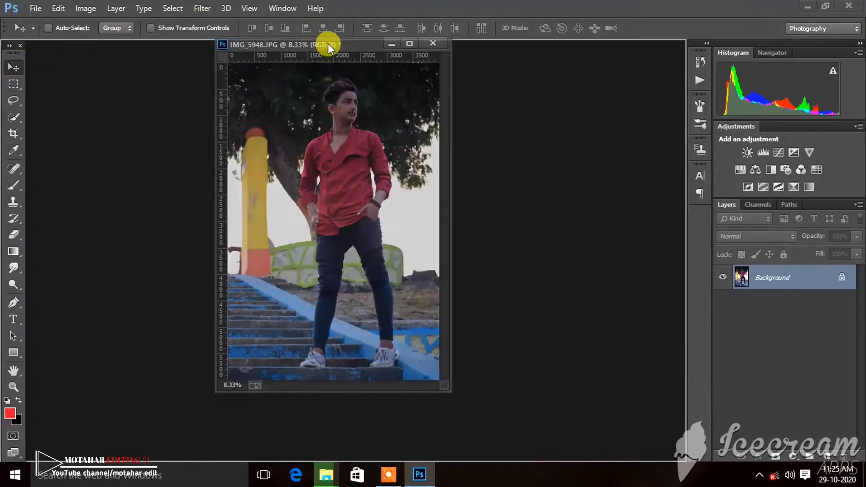
{"action": "left_click_drag", "start_coordinate": [794, 277], "coordinate": [826, 457]}
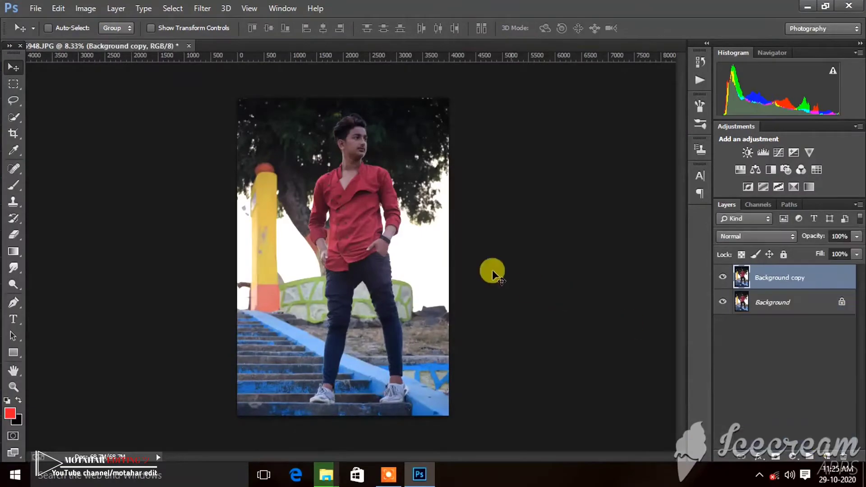
{"action": "scroll", "coordinate": [411, 226], "scroll_direction": "up", "scroll_amount": 2}
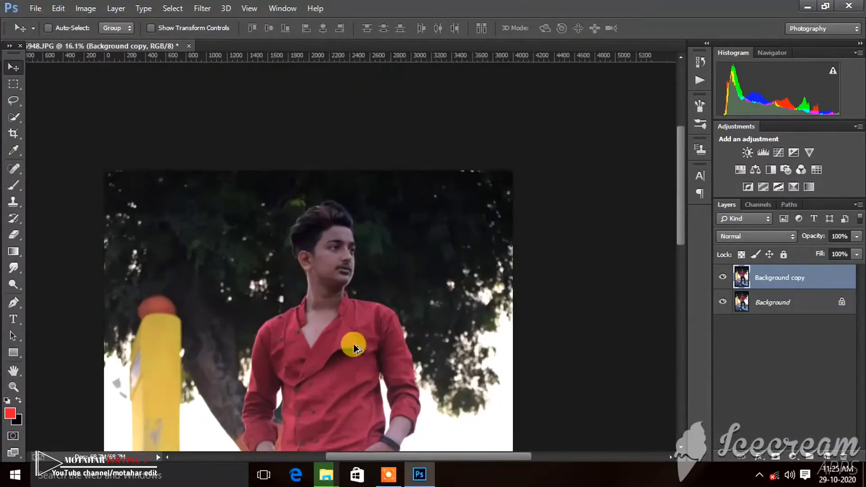
{"action": "scroll", "coordinate": [318, 244], "scroll_direction": "up", "scroll_amount": 2}
{"action": "scroll", "coordinate": [317, 243], "scroll_direction": "down", "scroll_amount": 2}
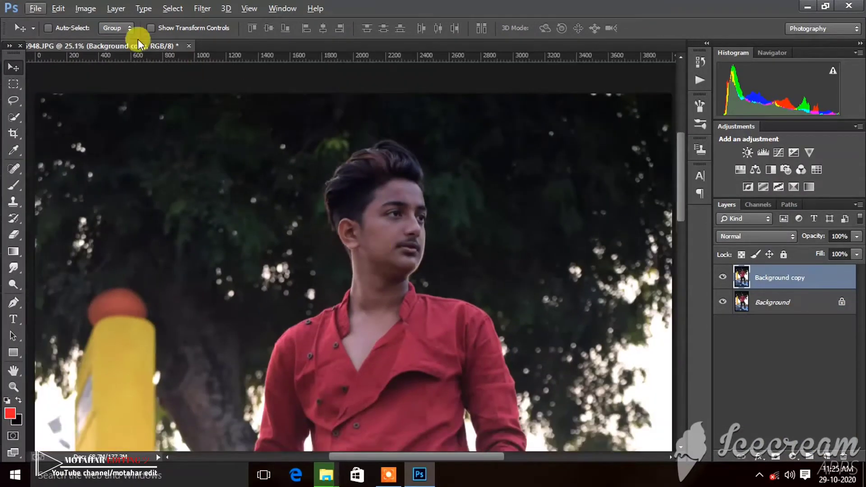
{"action": "left_click", "coordinate": [86, 8]}
{"action": "mouse_move", "coordinate": [104, 40]}
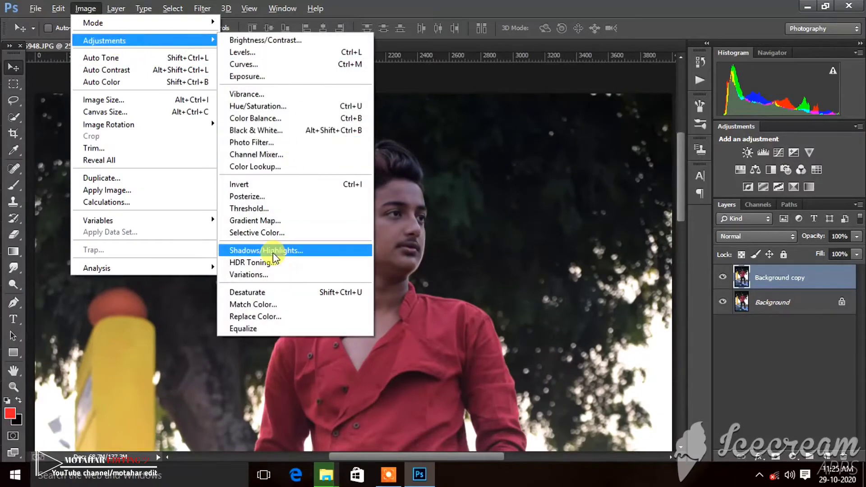
- Brighten Background copy with Shadows/Highlights at 37% Shadows and 0% Highlights
{"action": "left_click", "coordinate": [274, 252]}
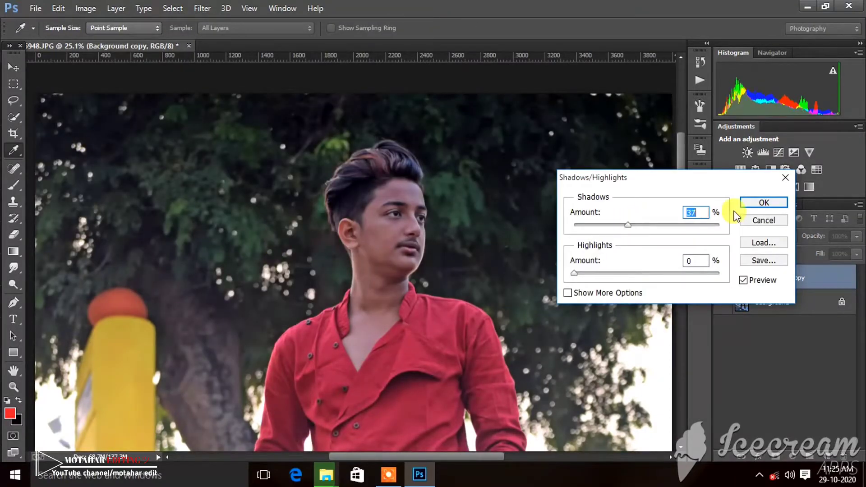
{"action": "left_click", "coordinate": [750, 203]}
{"action": "key", "text": "v"}
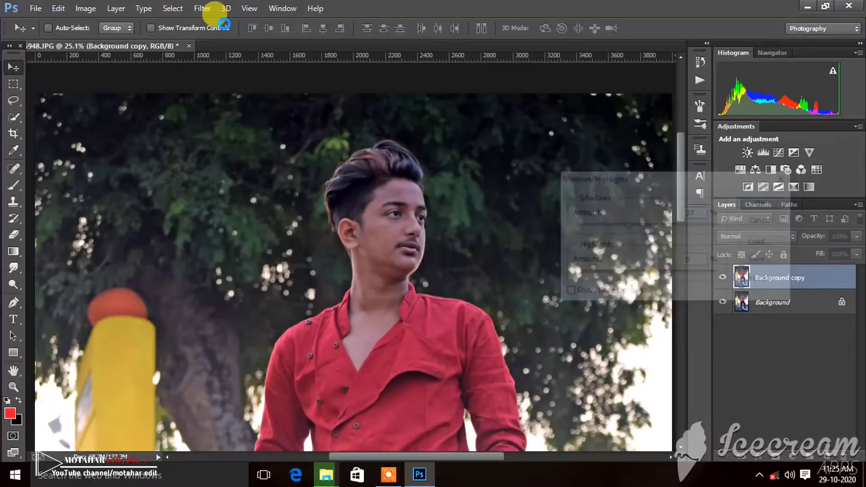
{"action": "left_click", "coordinate": [85, 8]}
- Apply Auto Tone to the photo and zoom in on the man's face
{"action": "left_click", "coordinate": [90, 58]}
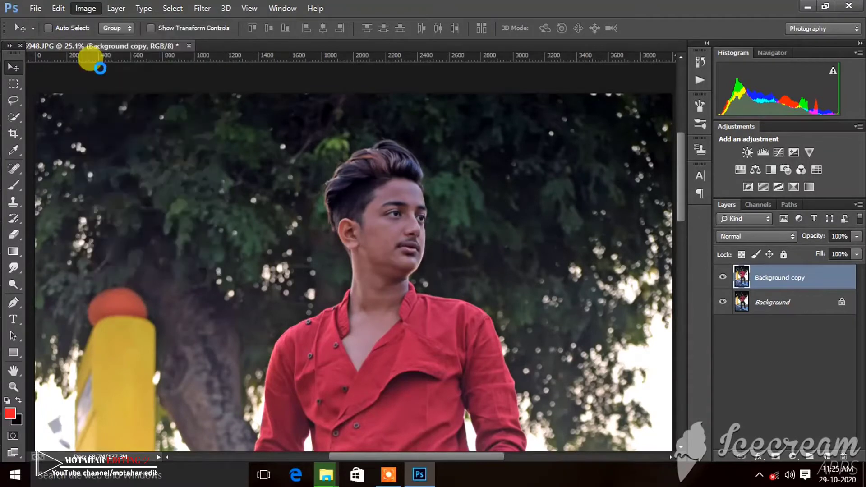
{"action": "left_click", "coordinate": [86, 10]}
{"action": "mouse_move", "coordinate": [104, 40]}
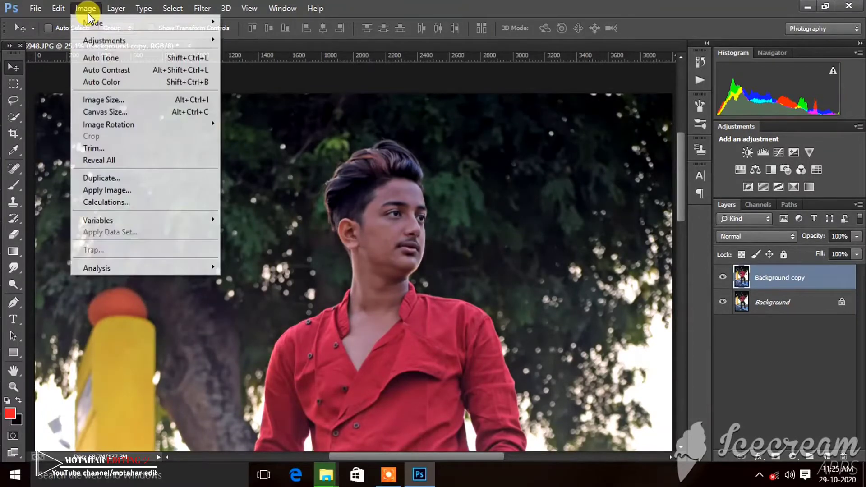
{"action": "left_click", "coordinate": [245, 63]}
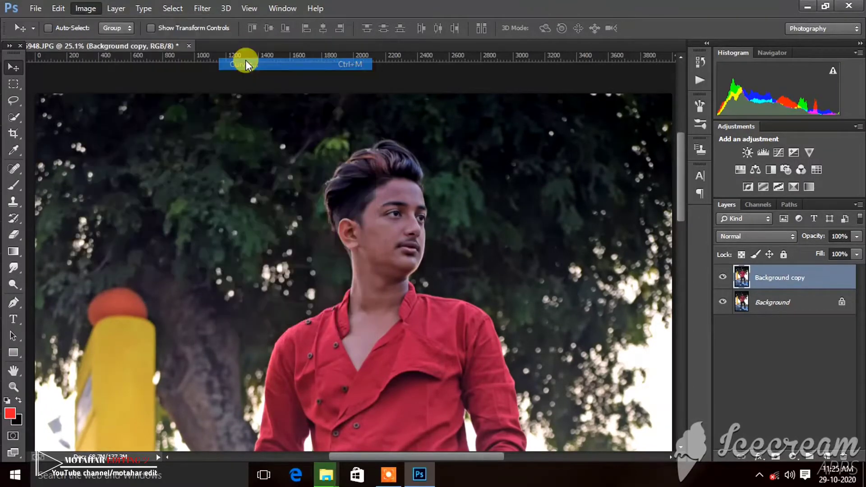
{"action": "key", "text": "ctrl+plus"}
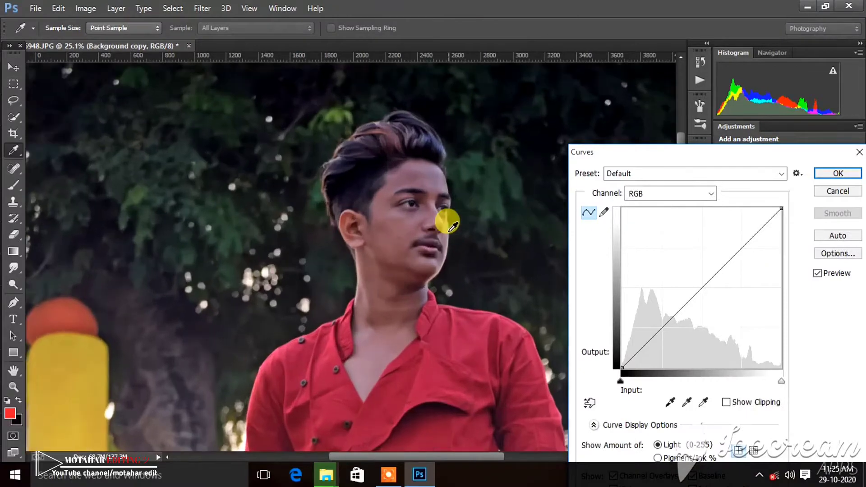
{"action": "key", "text": "ctrl+plus"}
{"action": "scroll", "coordinate": [452, 226], "scroll_direction": "right", "scroll_amount": 3}
{"action": "scroll", "coordinate": [452, 226], "scroll_direction": "up", "scroll_amount": 1}
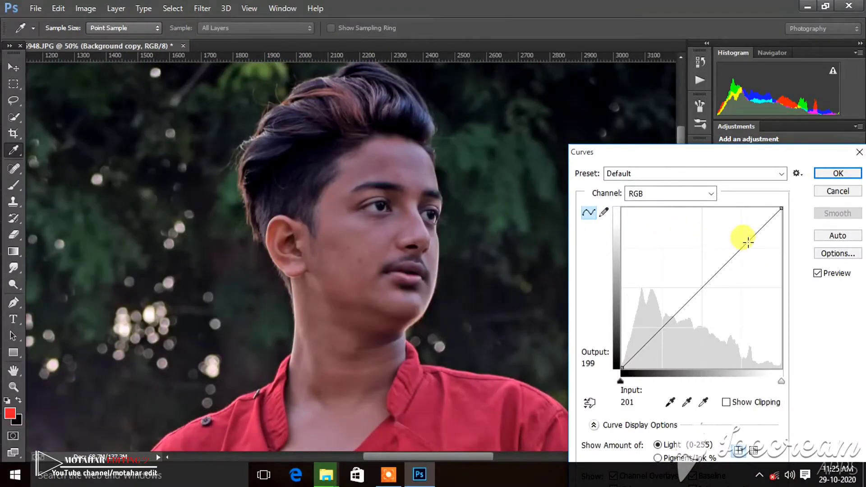
- Shape the RGB curve to raise highlights and midtones with deep shadows anchored near black
{"action": "left_click_drag", "start_coordinate": [748, 242], "coordinate": [740, 237]}
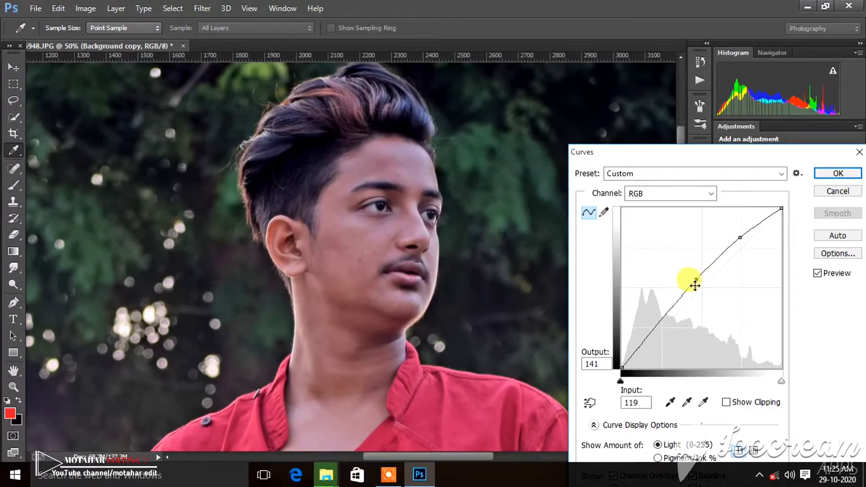
{"action": "left_click_drag", "start_coordinate": [659, 323], "coordinate": [659, 313]}
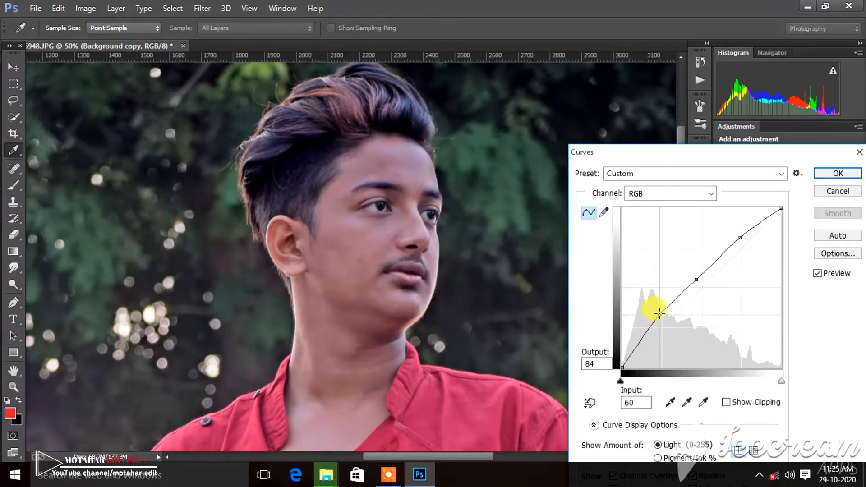
{"action": "left_click", "coordinate": [634, 353]}
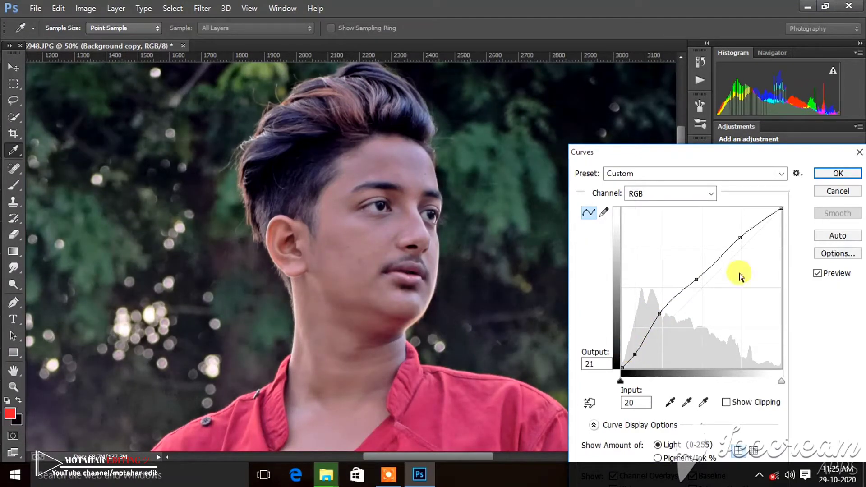
{"action": "left_click_drag", "start_coordinate": [740, 239], "coordinate": [740, 235]}
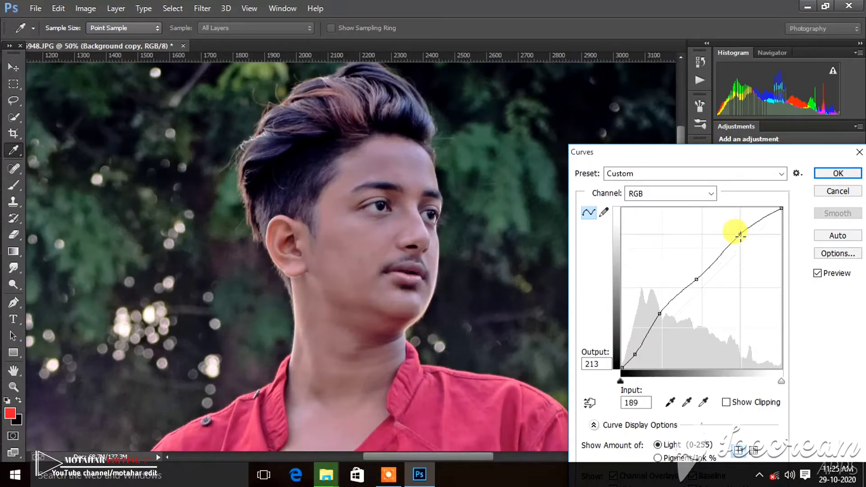
{"action": "left_click", "coordinate": [824, 277]}
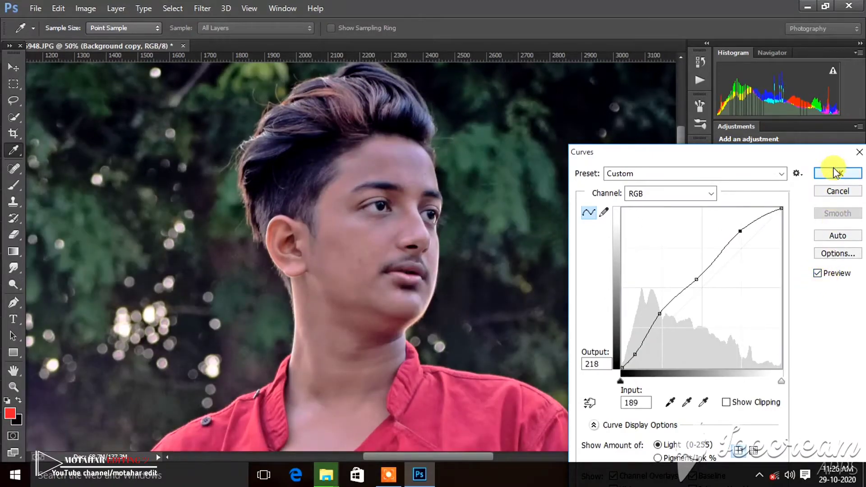
{"action": "left_click", "coordinate": [832, 166]}
{"action": "scroll", "coordinate": [66, 304], "scroll_direction": "down", "scroll_amount": 3}
- Hide the adjusted copy to compare the photo before and after the edits
{"action": "scroll", "coordinate": [70, 319], "scroll_direction": "down", "scroll_amount": 1}
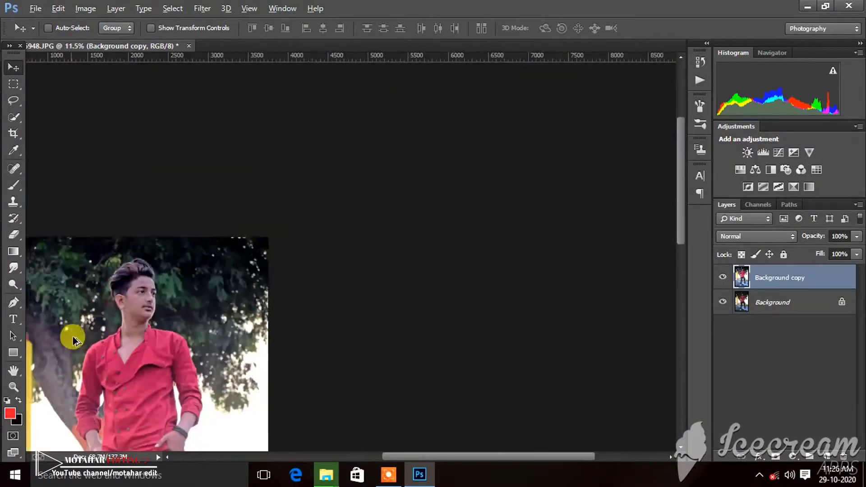
{"action": "scroll", "coordinate": [228, 246], "scroll_direction": "down", "scroll_amount": 2}
{"action": "scroll", "coordinate": [359, 114], "scroll_direction": "up", "scroll_amount": 2}
{"action": "scroll", "coordinate": [365, 171], "scroll_direction": "up", "scroll_amount": 2}
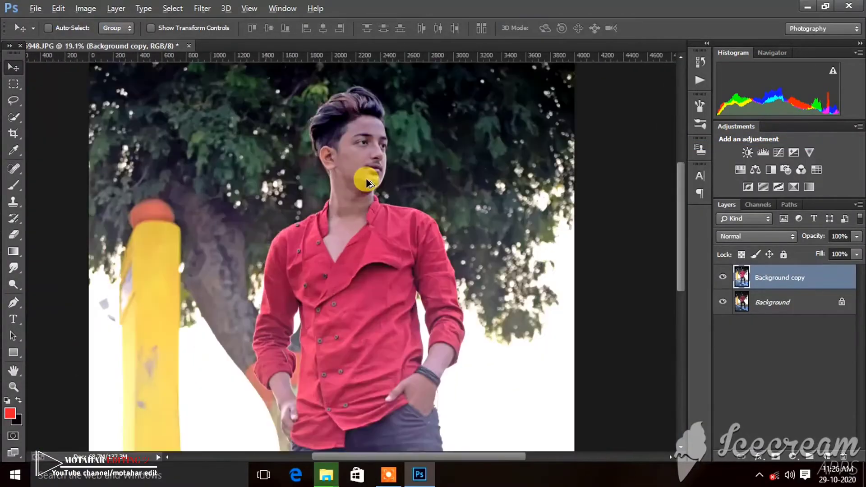
{"action": "scroll", "coordinate": [367, 178], "scroll_direction": "up", "scroll_amount": 1}
{"action": "scroll", "coordinate": [367, 193], "scroll_direction": "up", "scroll_amount": 1}
{"action": "scroll", "coordinate": [350, 226], "scroll_direction": "up", "scroll_amount": 1}
{"action": "scroll", "coordinate": [352, 253], "scroll_direction": "up", "scroll_amount": 2}
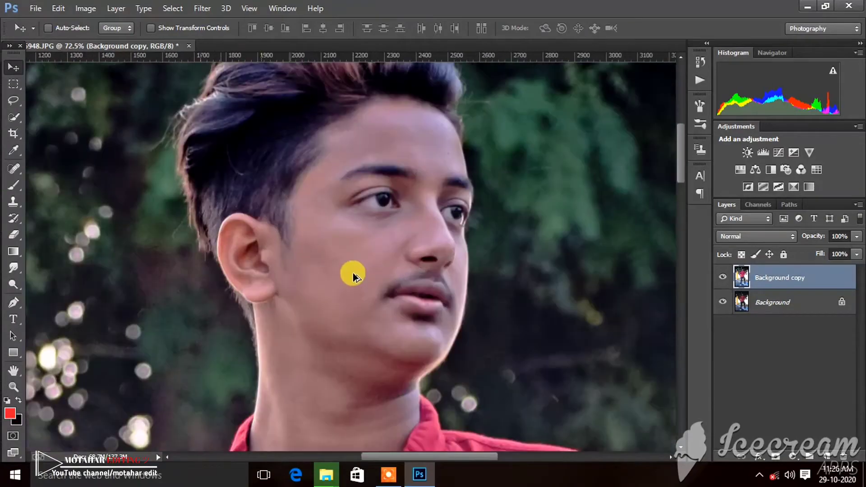
{"action": "left_click", "coordinate": [723, 276]}
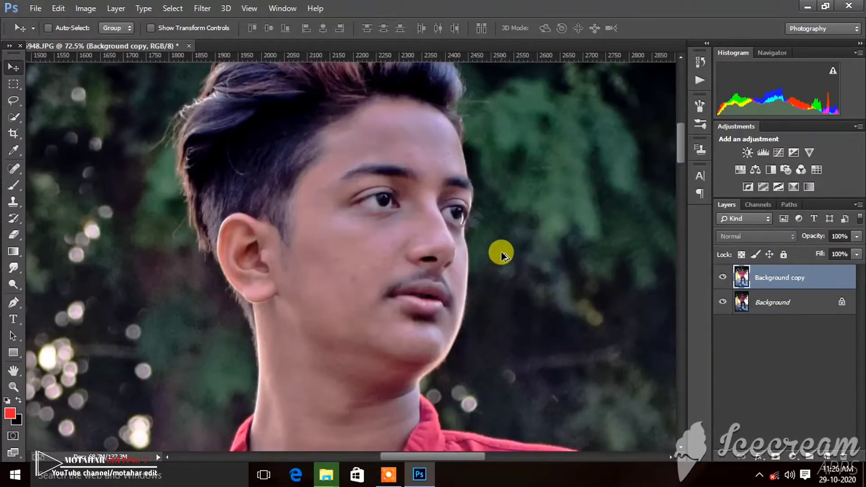
{"action": "scroll", "coordinate": [501, 252], "scroll_direction": "down", "scroll_amount": 3}
{"action": "scroll", "coordinate": [501, 251], "scroll_direction": "down", "scroll_amount": 3}
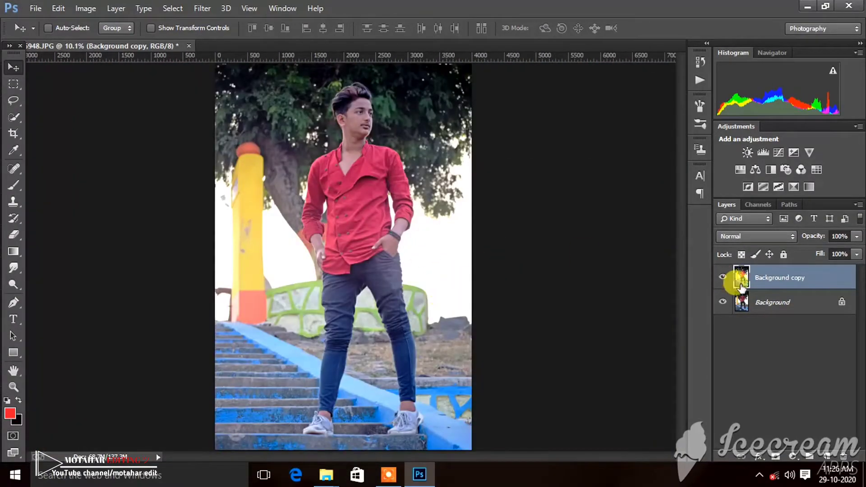
{"action": "scroll", "coordinate": [364, 90], "scroll_direction": "up", "scroll_amount": 2}
{"action": "scroll", "coordinate": [368, 122], "scroll_direction": "up", "scroll_amount": 2}
{"action": "scroll", "coordinate": [367, 121], "scroll_direction": "up", "scroll_amount": 1}
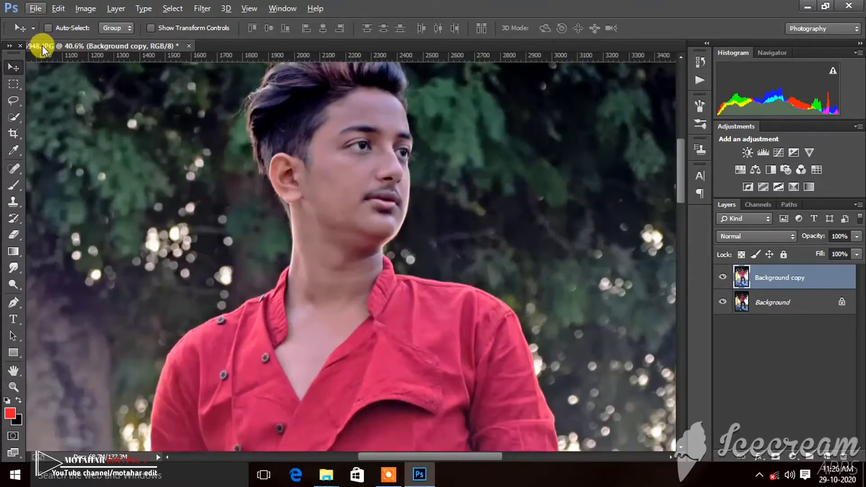
- Merge the adjusted copy into Background and duplicate it as Layer 1
{"action": "key", "text": "Delete"}
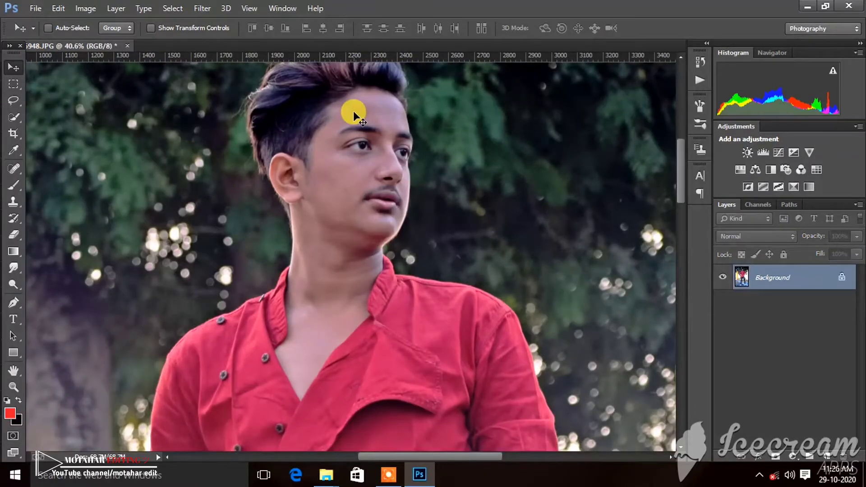
{"action": "key", "text": "ctrl+j"}
{"action": "scroll", "coordinate": [346, 119], "scroll_direction": "up", "scroll_amount": 2}
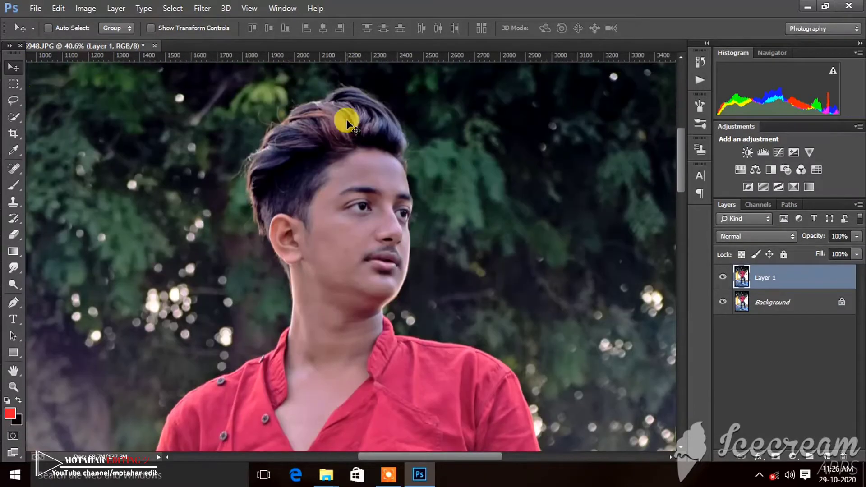
{"action": "right_click", "coordinate": [12, 188]}
- Choose the Mixer Brush with Wet 13%, Load 72%, Mix 90% and set its brush size
{"action": "left_click", "coordinate": [45, 219]}
{"action": "scroll", "coordinate": [347, 217], "scroll_direction": "up", "scroll_amount": 2}
{"action": "scroll", "coordinate": [387, 235], "scroll_direction": "up", "scroll_amount": 1}
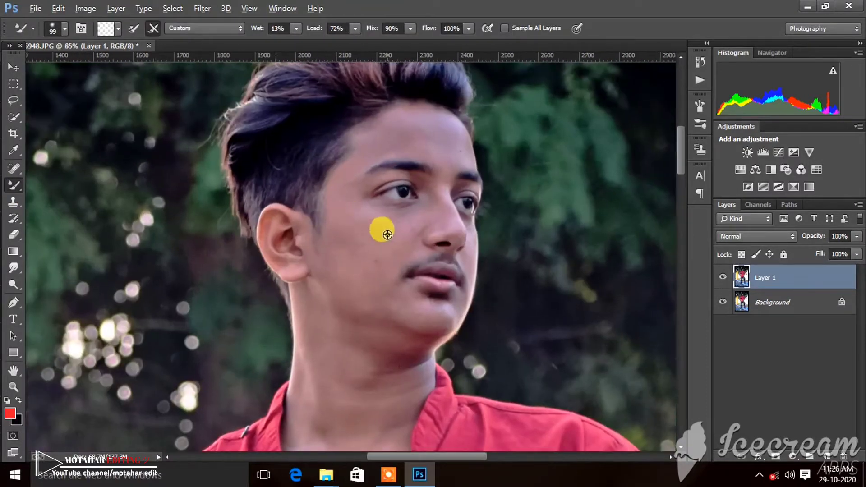
{"action": "scroll", "coordinate": [386, 234], "scroll_direction": "up", "scroll_amount": 2}
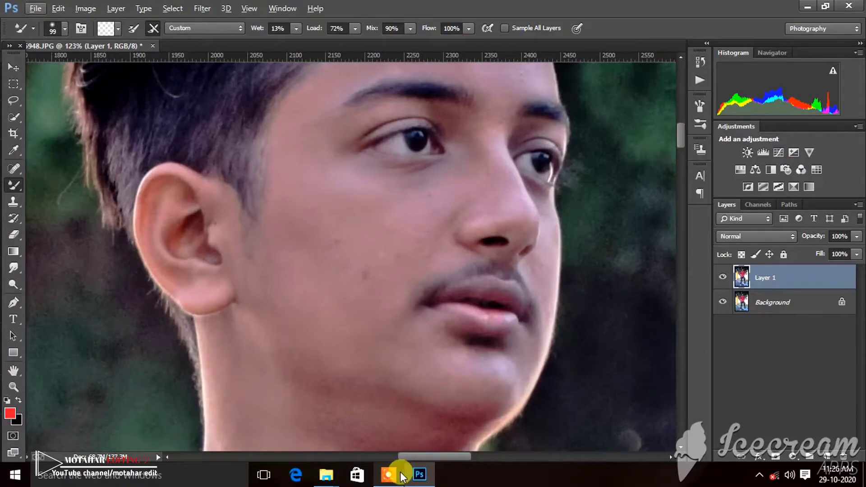
{"action": "left_click", "coordinate": [419, 474]}
{"action": "left_click", "coordinate": [389, 475]}
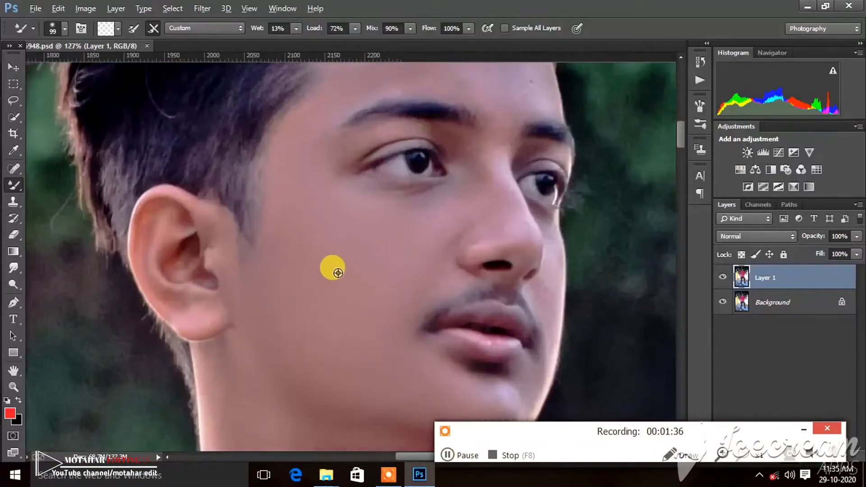
{"action": "scroll", "coordinate": [338, 272], "scroll_direction": "up", "scroll_amount": 1}
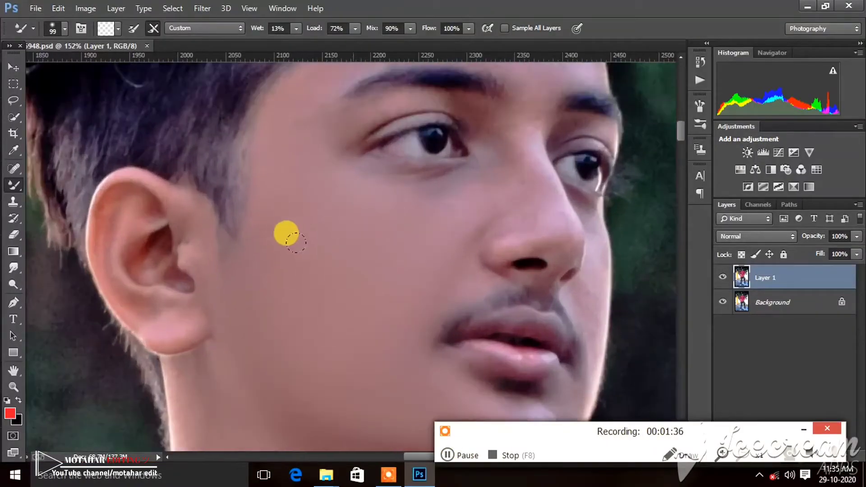
{"action": "scroll", "coordinate": [319, 131], "scroll_direction": "up", "scroll_amount": 1}
{"action": "scroll", "coordinate": [339, 184], "scroll_direction": "up", "scroll_amount": 1}
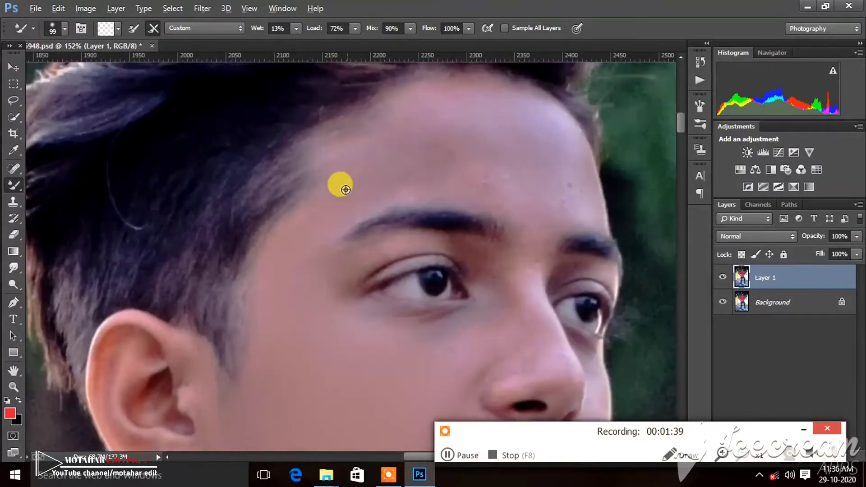
{"action": "scroll", "coordinate": [290, 160], "scroll_direction": "up", "scroll_amount": 1}
{"action": "right_click", "coordinate": [347, 215]}
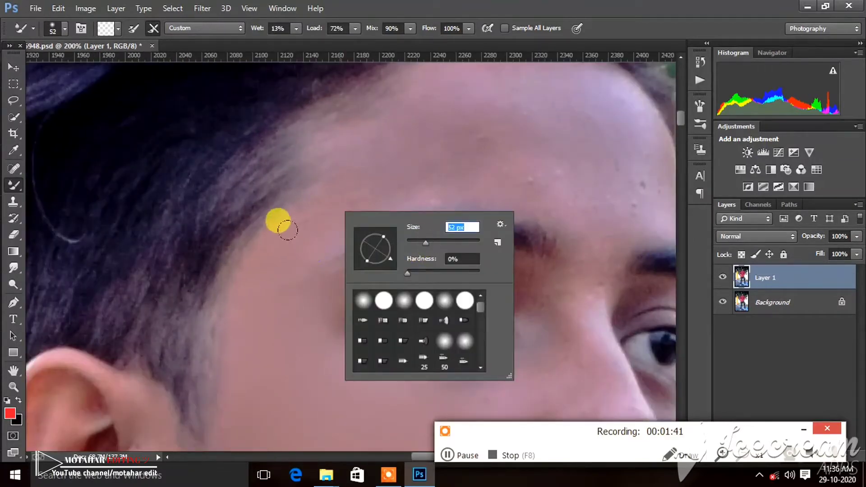
{"action": "left_click", "coordinate": [287, 230]}
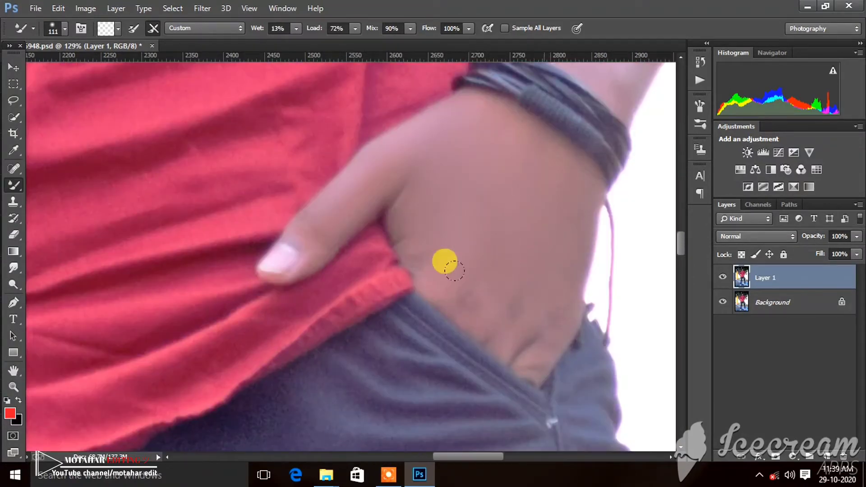
- Smooth the skin on the back of the hand and forearm, then zoom out to fit
{"action": "left_click_drag", "start_coordinate": [525, 137], "coordinate": [474, 202]}
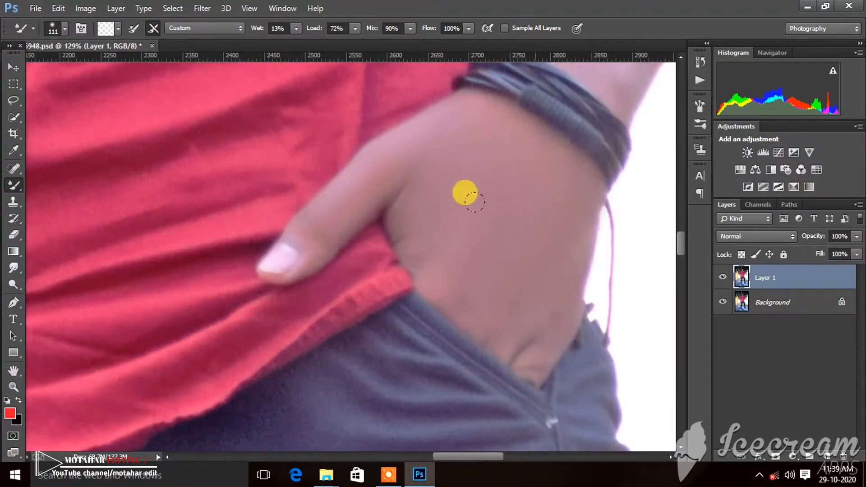
{"action": "scroll", "coordinate": [549, 52], "scroll_direction": "up", "scroll_amount": 3}
{"action": "scroll", "coordinate": [584, 96], "scroll_direction": "up", "scroll_amount": 3}
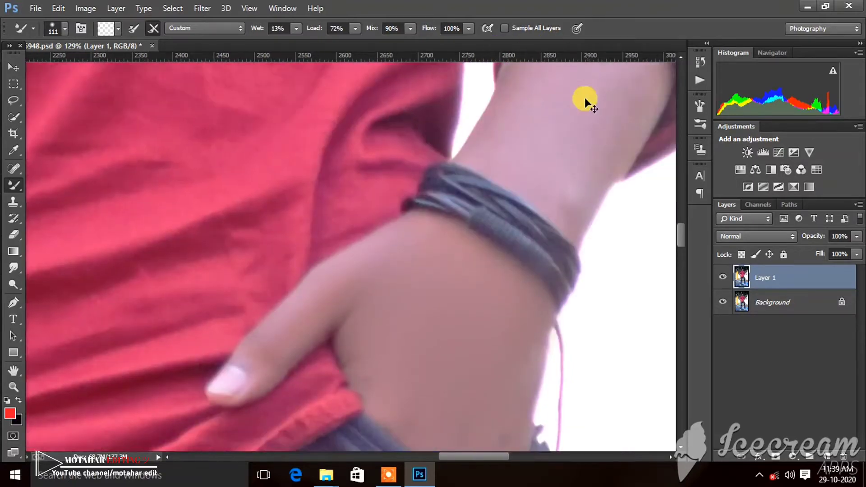
{"action": "scroll", "coordinate": [483, 131], "scroll_direction": "up", "scroll_amount": 3}
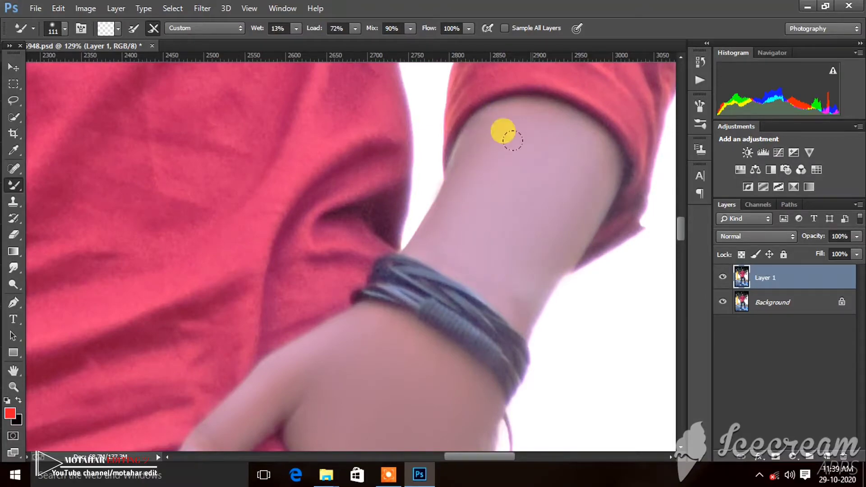
{"action": "scroll", "coordinate": [619, 169], "scroll_direction": "down", "scroll_amount": 2}
{"action": "scroll", "coordinate": [551, 159], "scroll_direction": "down", "scroll_amount": 1}
{"action": "scroll", "coordinate": [512, 188], "scroll_direction": "down", "scroll_amount": 5}
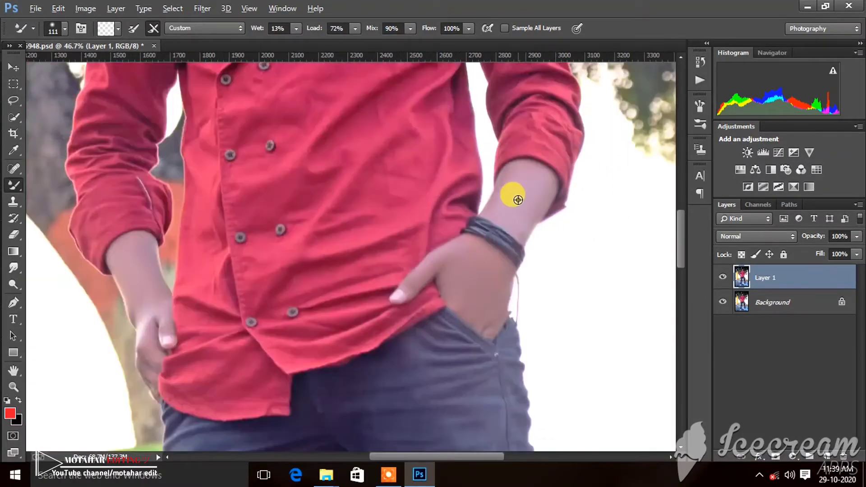
{"action": "scroll", "coordinate": [512, 194], "scroll_direction": "down", "scroll_amount": 3}
{"action": "scroll", "coordinate": [514, 216], "scroll_direction": "down", "scroll_amount": 3}
{"action": "scroll", "coordinate": [458, 132], "scroll_direction": "down", "scroll_amount": 2}
{"action": "scroll", "coordinate": [332, 116], "scroll_direction": "up", "scroll_amount": 2}
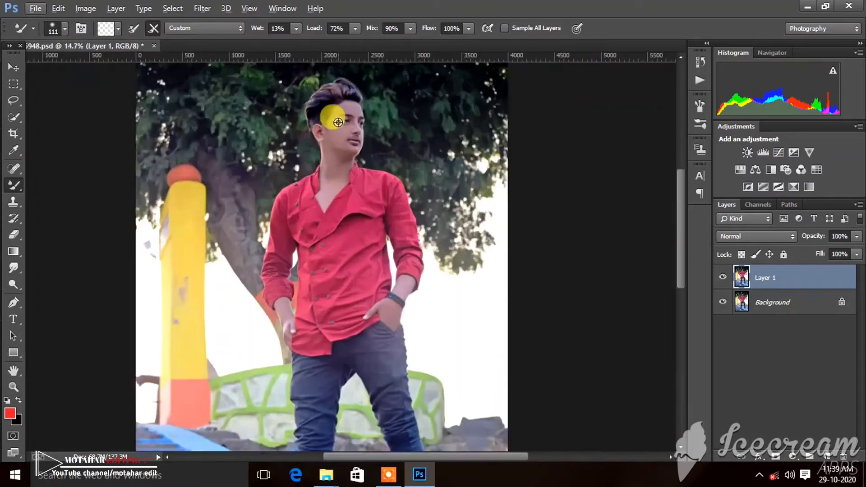
{"action": "scroll", "coordinate": [337, 137], "scroll_direction": "up", "scroll_amount": 2}
{"action": "scroll", "coordinate": [337, 136], "scroll_direction": "down", "scroll_amount": 2}
{"action": "scroll", "coordinate": [501, 164], "scroll_direction": "down", "scroll_amount": 1}
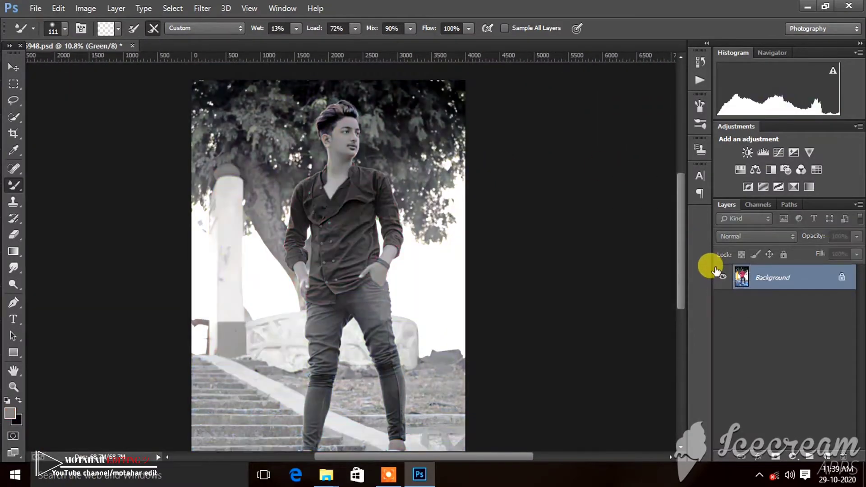
- Return to the full-colour RGB view and choose the Quick Selection tool
{"action": "key", "text": "ctrl+z"}
{"action": "scroll", "coordinate": [444, 193], "scroll_direction": "down", "scroll_amount": 1}
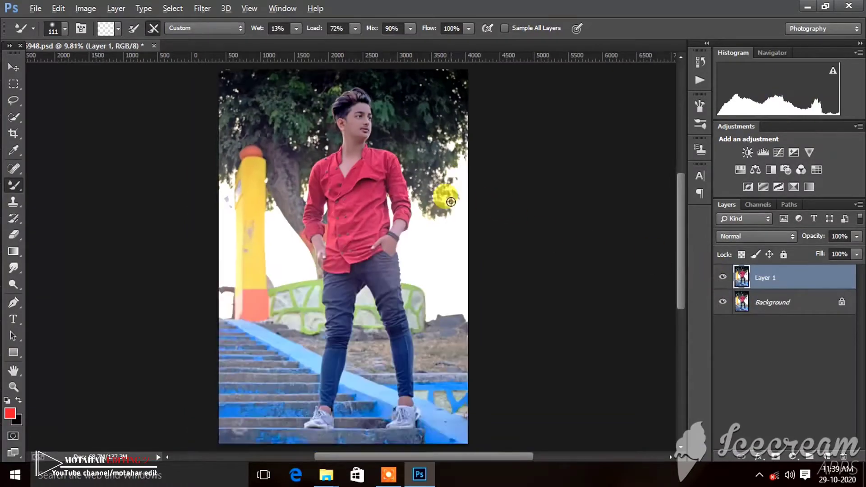
{"action": "scroll", "coordinate": [355, 164], "scroll_direction": "down", "scroll_amount": 1}
{"action": "scroll", "coordinate": [355, 164], "scroll_direction": "up", "scroll_amount": 2}
{"action": "scroll", "coordinate": [348, 155], "scroll_direction": "up", "scroll_amount": 1}
{"action": "scroll", "coordinate": [341, 190], "scroll_direction": "up", "scroll_amount": 1}
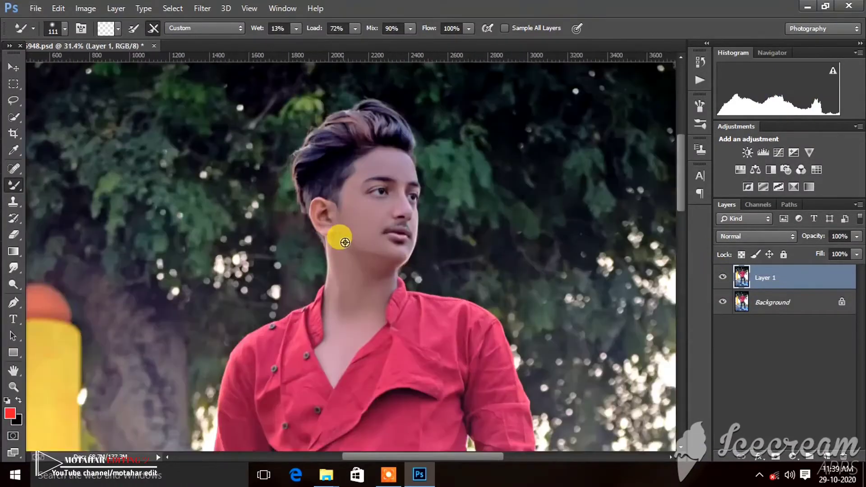
{"action": "scroll", "coordinate": [340, 236], "scroll_direction": "up", "scroll_amount": 1}
{"action": "scroll", "coordinate": [367, 212], "scroll_direction": "down", "scroll_amount": 1}
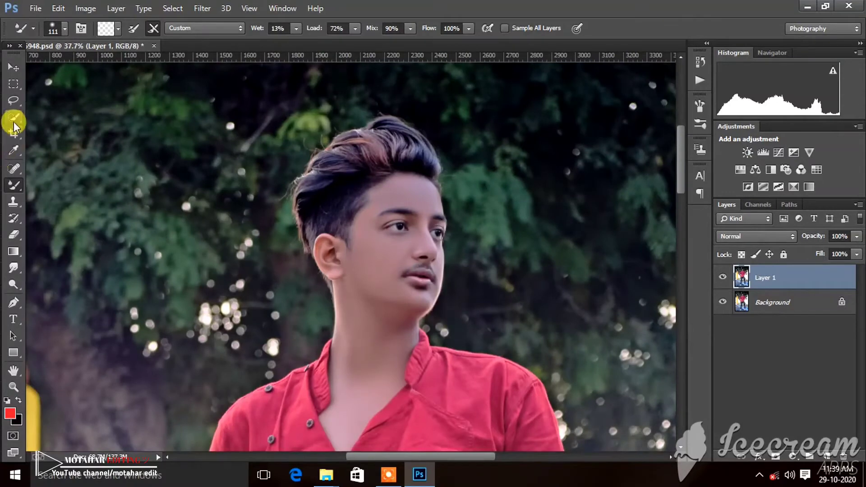
{"action": "left_click", "coordinate": [14, 119]}
{"action": "scroll", "coordinate": [271, 162], "scroll_direction": "up", "scroll_amount": 1}
{"action": "scroll", "coordinate": [351, 198], "scroll_direction": "up", "scroll_amount": 1}
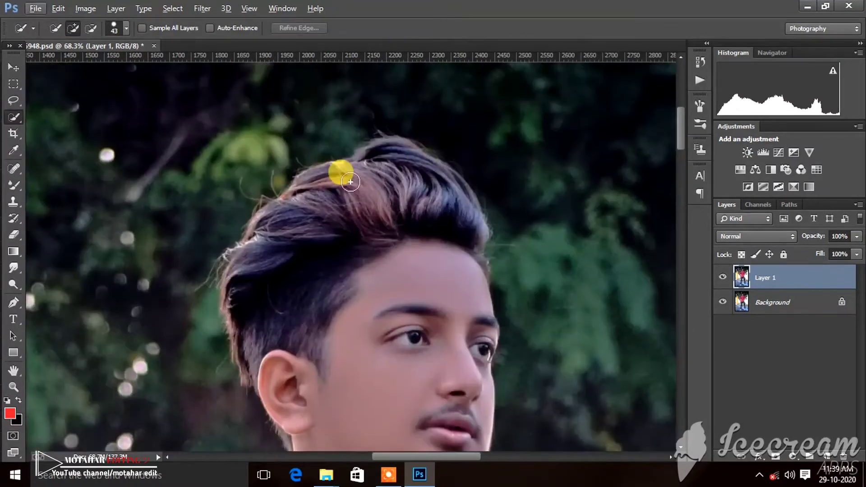
- Brush a selection over the man's hair, face, shirt, arms and jeans
{"action": "mouse_move", "coordinate": [338, 240]}
{"action": "left_mouse_down"}
{"action": "mouse_move", "coordinate": [501, 180]}
{"action": "mouse_move", "coordinate": [402, 126]}
{"action": "mouse_move", "coordinate": [412, 141]}
{"action": "mouse_move", "coordinate": [376, 213]}
{"action": "mouse_move", "coordinate": [368, 278]}
{"action": "mouse_move", "coordinate": [232, 271]}
{"action": "mouse_move", "coordinate": [221, 226]}
{"action": "mouse_move", "coordinate": [461, 237]}
{"action": "left_mouse_up"}
{"action": "scroll", "coordinate": [501, 180], "scroll_direction": "down", "scroll_amount": 1}
{"action": "scroll", "coordinate": [377, 212], "scroll_direction": "down", "scroll_amount": 1}
{"action": "scroll", "coordinate": [221, 226], "scroll_direction": "down", "scroll_amount": 1}
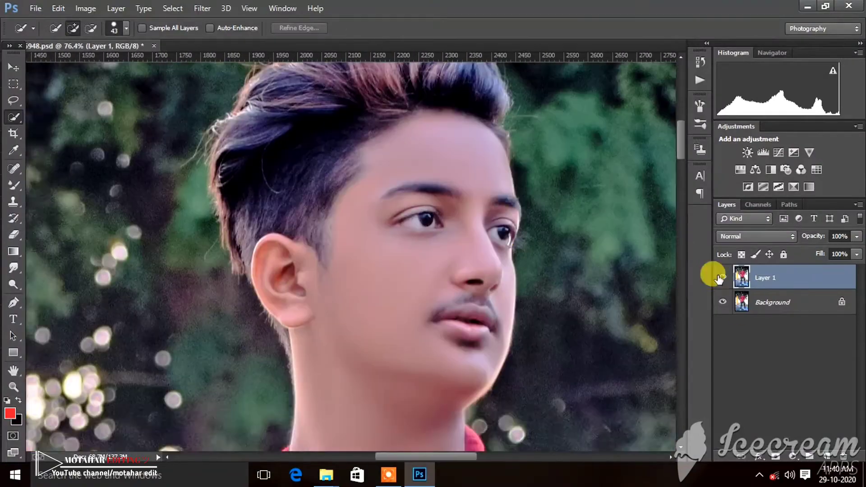
{"action": "scroll", "coordinate": [369, 93], "scroll_direction": "down", "scroll_amount": 2}
{"action": "mouse_move", "coordinate": [369, 93]}
{"action": "left_mouse_down"}
{"action": "mouse_move", "coordinate": [193, 164]}
{"action": "mouse_move", "coordinate": [161, 344]}
{"action": "mouse_move", "coordinate": [325, 349]}
{"action": "mouse_move", "coordinate": [290, 150]}
{"action": "mouse_move", "coordinate": [290, 299]}
{"action": "mouse_move", "coordinate": [203, 344]}
{"action": "mouse_move", "coordinate": [433, 374]}
{"action": "mouse_move", "coordinate": [450, 257]}
{"action": "left_mouse_up"}
{"action": "scroll", "coordinate": [193, 164], "scroll_direction": "down", "scroll_amount": 3}
{"action": "scroll", "coordinate": [324, 349], "scroll_direction": "down", "scroll_amount": 5}
{"action": "scroll", "coordinate": [290, 150], "scroll_direction": "down", "scroll_amount": 5}
{"action": "scroll", "coordinate": [449, 257], "scroll_direction": "up", "scroll_amount": 2}
{"action": "scroll", "coordinate": [367, 338], "scroll_direction": "up", "scroll_amount": 5}
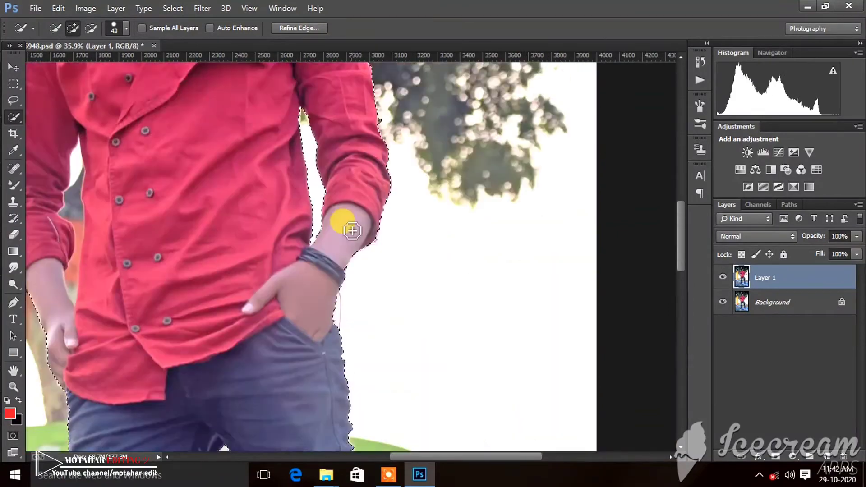
{"action": "left_click_drag", "start_coordinate": [344, 222], "coordinate": [400, 240]}
{"action": "scroll", "coordinate": [400, 239], "scroll_direction": "up", "scroll_amount": 8}
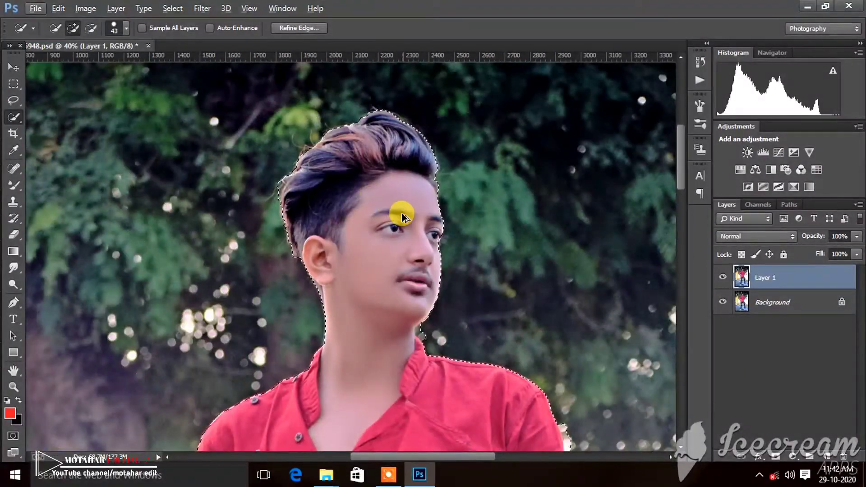
- In Refine Edge, brush the hair edge at size 44 and set Shift Edge to -18
{"action": "key", "text": "ctrl+alt+r"}
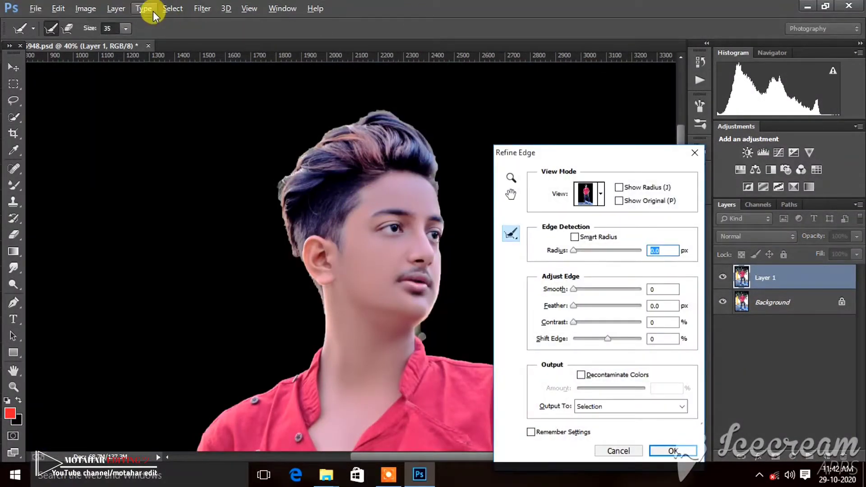
{"action": "left_click", "coordinate": [128, 25]}
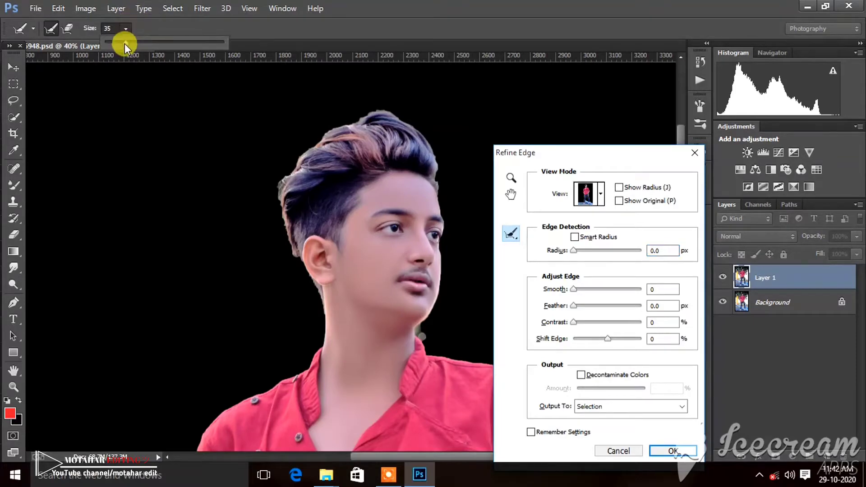
{"action": "left_click_drag", "start_coordinate": [124, 43], "coordinate": [131, 44]}
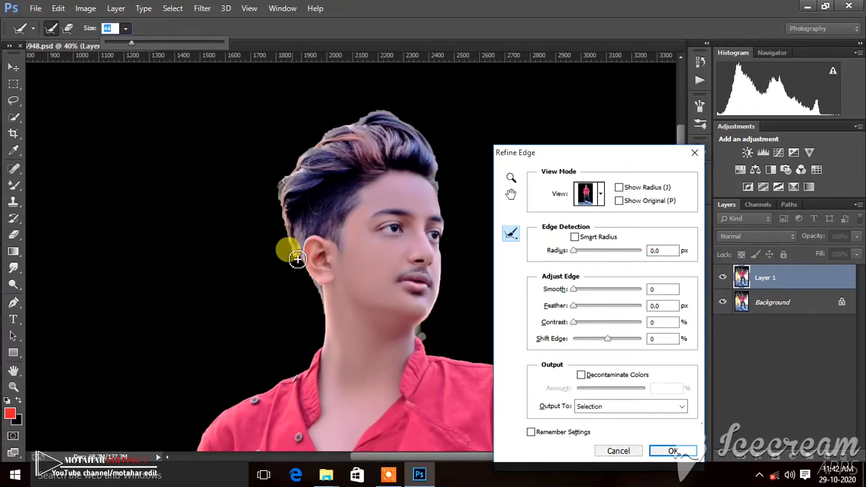
{"action": "mouse_move", "coordinate": [297, 259]}
{"action": "left_mouse_down"}
{"action": "mouse_move", "coordinate": [305, 164]}
{"action": "mouse_move", "coordinate": [346, 125]}
{"action": "mouse_move", "coordinate": [434, 146]}
{"action": "left_mouse_up"}
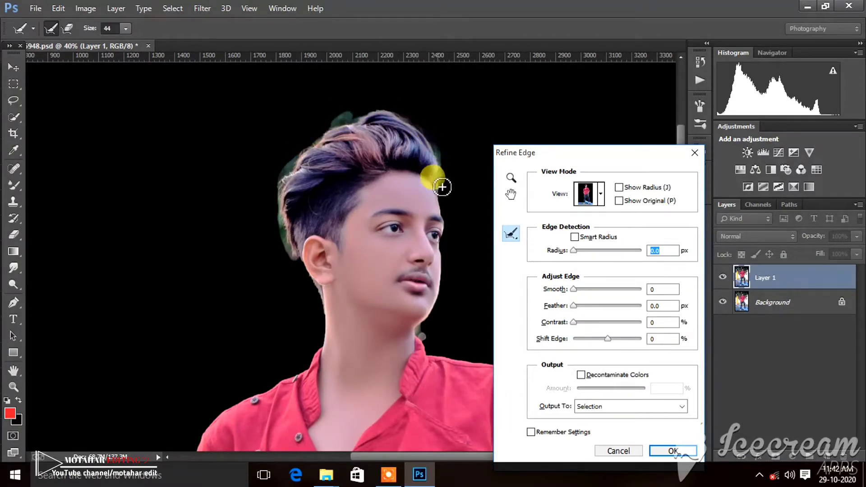
{"action": "mouse_move", "coordinate": [442, 187]}
{"action": "left_mouse_down"}
{"action": "mouse_move", "coordinate": [427, 150]}
{"action": "mouse_move", "coordinate": [524, 240]}
{"action": "left_mouse_up"}
{"action": "left_click_drag", "start_coordinate": [623, 149], "coordinate": [639, 94]}
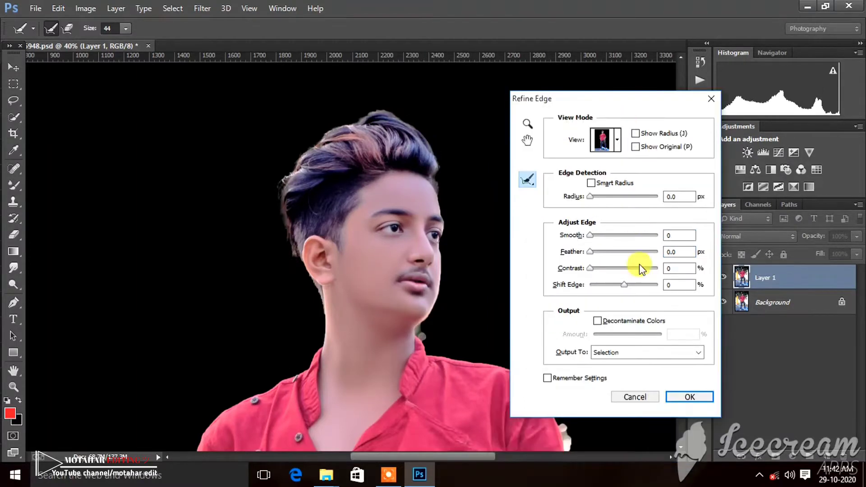
{"action": "left_click_drag", "start_coordinate": [621, 292], "coordinate": [609, 277]}
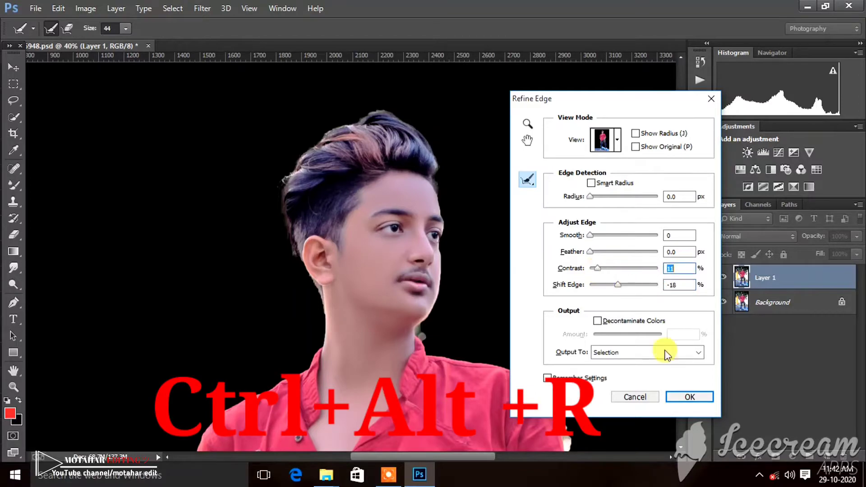
{"action": "left_click", "coordinate": [686, 397]}
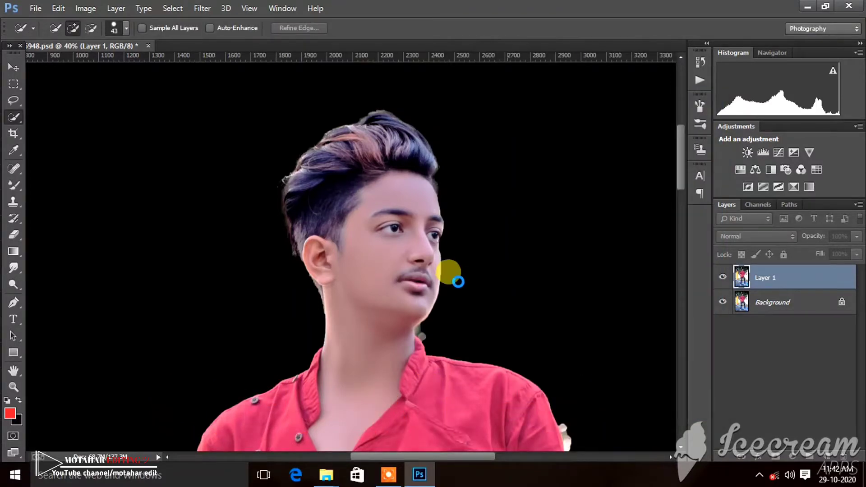
- Trim the selection edge beside the eye and along the cheek
{"action": "scroll", "coordinate": [458, 282], "scroll_direction": "up", "scroll_amount": 1}
{"action": "scroll", "coordinate": [458, 284], "scroll_direction": "up", "scroll_amount": 1}
{"action": "scroll", "coordinate": [460, 282], "scroll_direction": "up", "scroll_amount": 1}
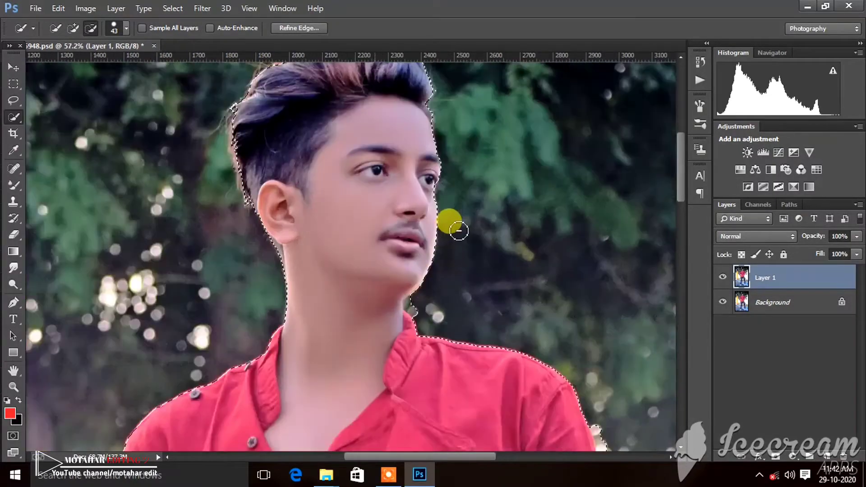
{"action": "scroll", "coordinate": [454, 227], "scroll_direction": "up", "scroll_amount": 2}
{"action": "scroll", "coordinate": [433, 176], "scroll_direction": "up", "scroll_amount": 1}
{"action": "scroll", "coordinate": [420, 162], "scroll_direction": "up", "scroll_amount": 2}
{"action": "scroll", "coordinate": [409, 151], "scroll_direction": "up", "scroll_amount": 1}
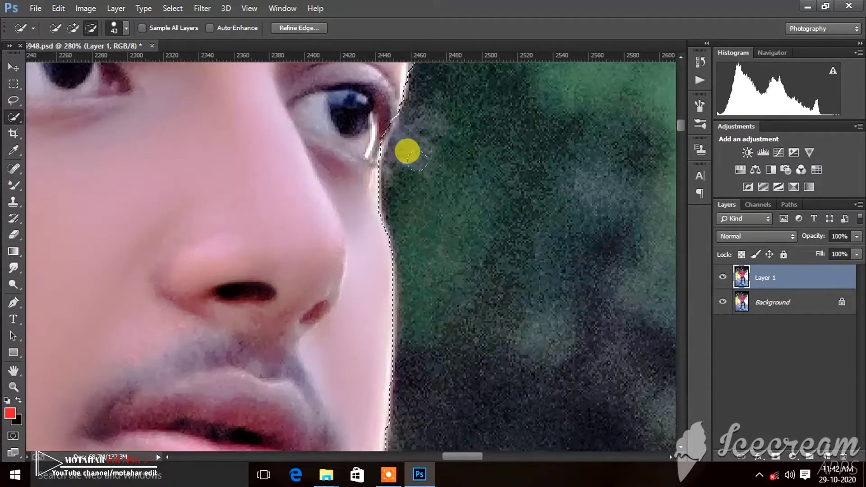
{"action": "scroll", "coordinate": [343, 131], "scroll_direction": "up", "scroll_amount": 2}
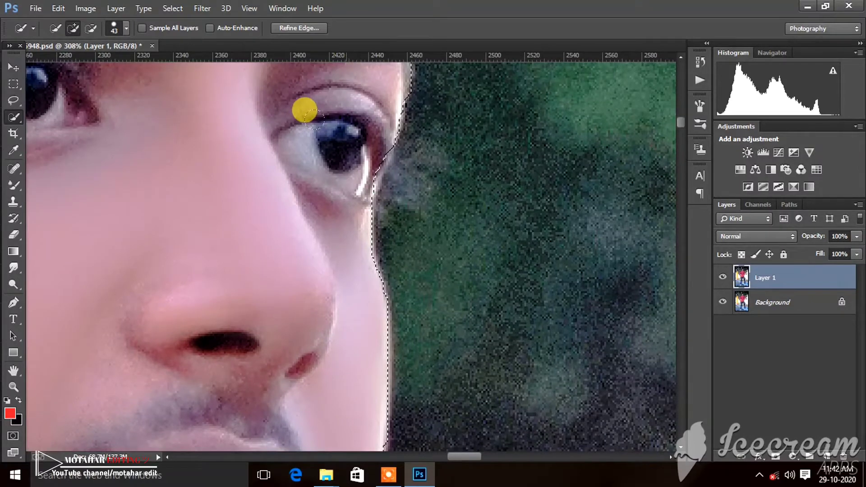
{"action": "left_click_drag", "start_coordinate": [304, 110], "coordinate": [323, 98]}
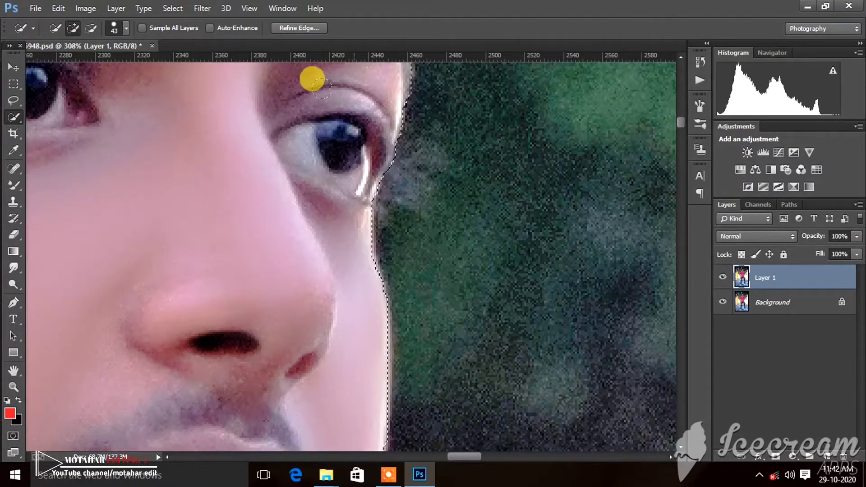
{"action": "left_click_drag", "start_coordinate": [317, 78], "coordinate": [367, 149]}
{"action": "scroll", "coordinate": [370, 153], "scroll_direction": "down", "scroll_amount": 3}
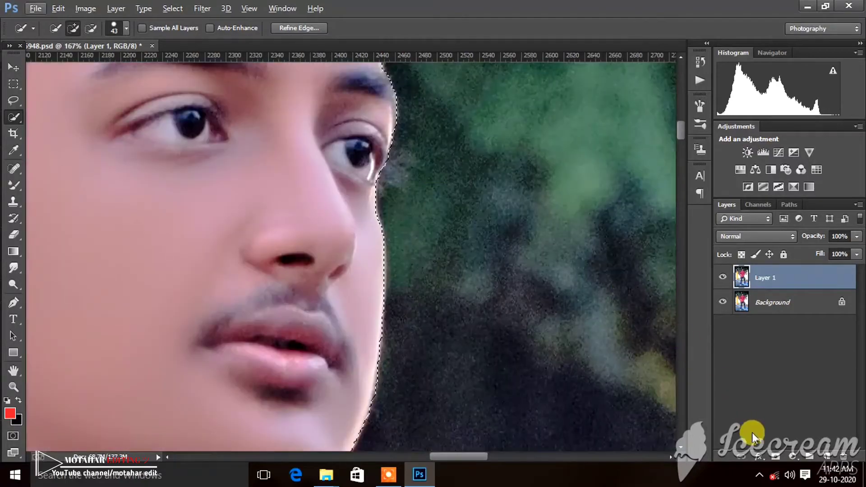
- Add a layer mask to Layer 1 from the selection and hide the Background layer
{"action": "left_click", "coordinate": [770, 456]}
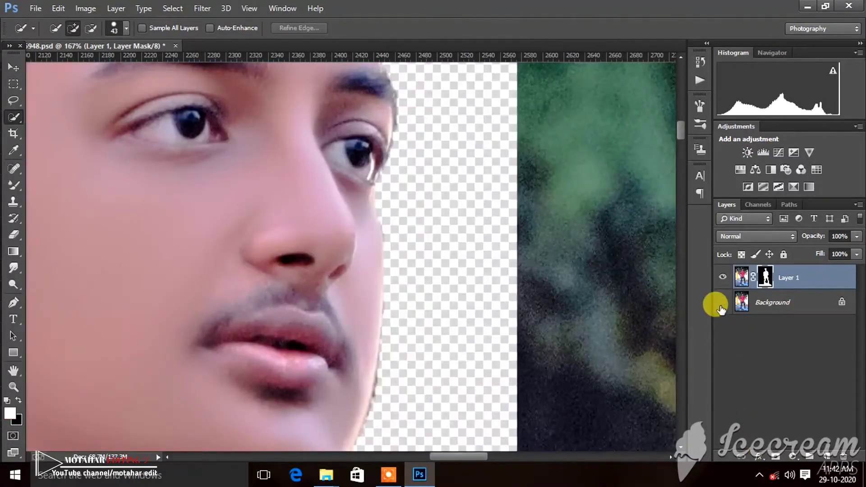
{"action": "left_click", "coordinate": [722, 302]}
{"action": "scroll", "coordinate": [449, 222], "scroll_direction": "down", "scroll_amount": 3}
{"action": "scroll", "coordinate": [381, 220], "scroll_direction": "down", "scroll_amount": 2}
{"action": "scroll", "coordinate": [387, 227], "scroll_direction": "down", "scroll_amount": 2}
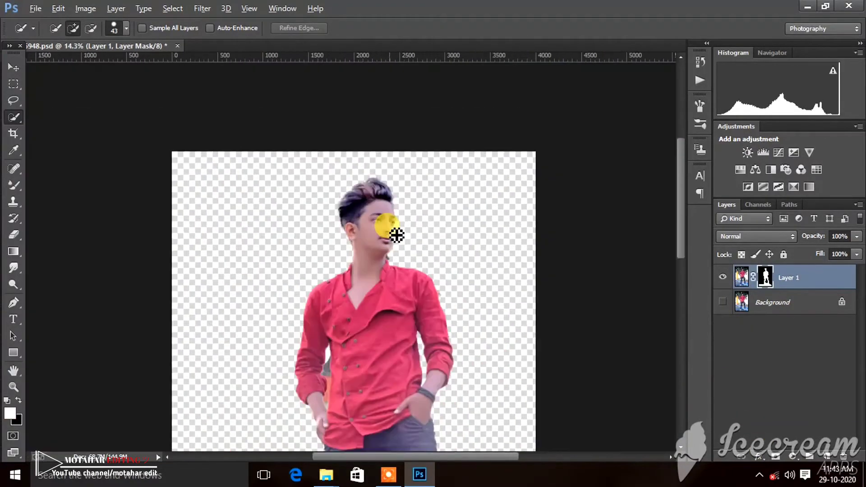
{"action": "scroll", "coordinate": [353, 279], "scroll_direction": "down", "scroll_amount": 2}
{"action": "scroll", "coordinate": [344, 300], "scroll_direction": "up", "scroll_amount": 2}
{"action": "scroll", "coordinate": [347, 304], "scroll_direction": "up", "scroll_amount": 1}
{"action": "scroll", "coordinate": [313, 249], "scroll_direction": "up", "scroll_amount": 1}
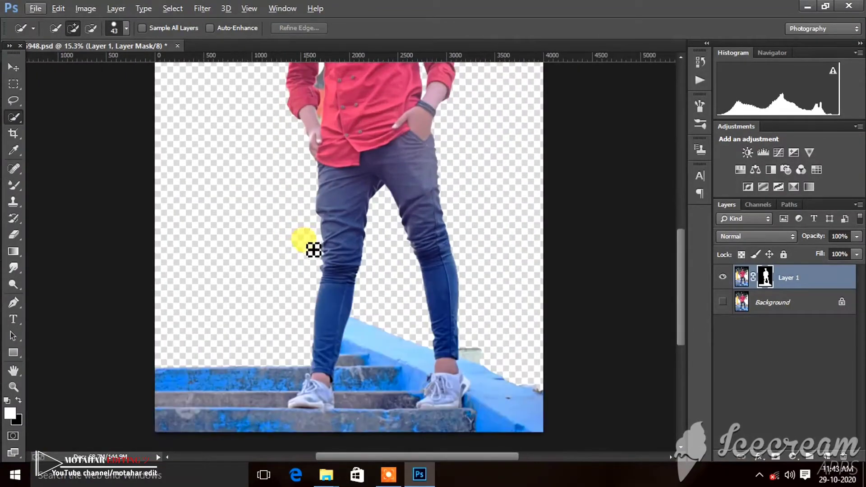
{"action": "scroll", "coordinate": [324, 303], "scroll_direction": "up", "scroll_amount": 2}
{"action": "scroll", "coordinate": [326, 305], "scroll_direction": "up", "scroll_amount": 1}
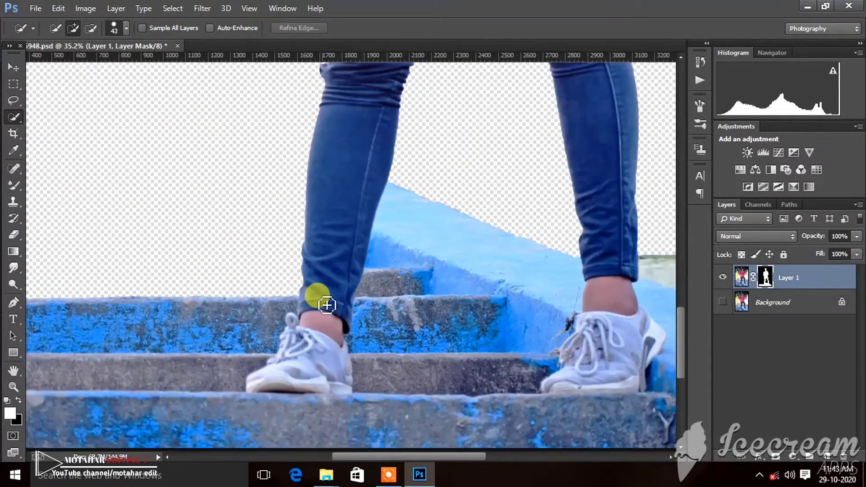
{"action": "scroll", "coordinate": [278, 290], "scroll_direction": "left", "scroll_amount": 2}
{"action": "scroll", "coordinate": [272, 288], "scroll_direction": "left", "scroll_amount": 4}
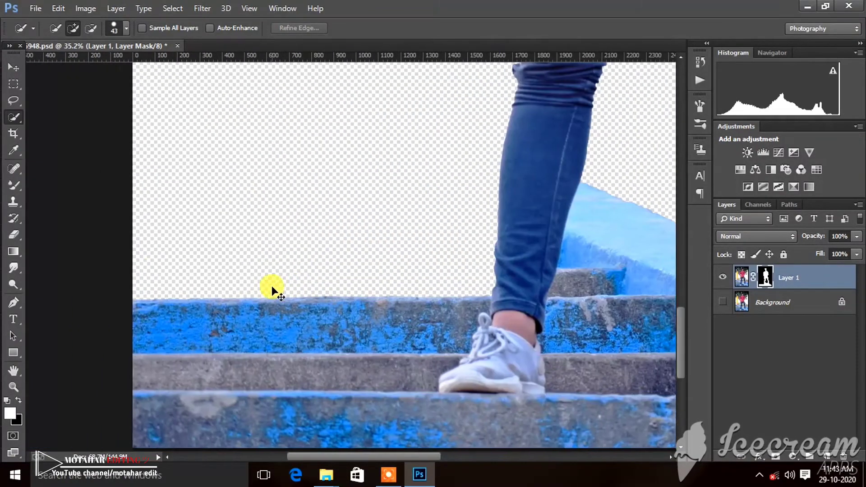
{"action": "left_click", "coordinate": [15, 304]}
- Trace a closed Pen path around the transparent area above the wall, left of the man's legs
{"action": "scroll", "coordinate": [117, 302], "scroll_direction": "up", "scroll_amount": 2}
{"action": "scroll", "coordinate": [149, 311], "scroll_direction": "up", "scroll_amount": 1}
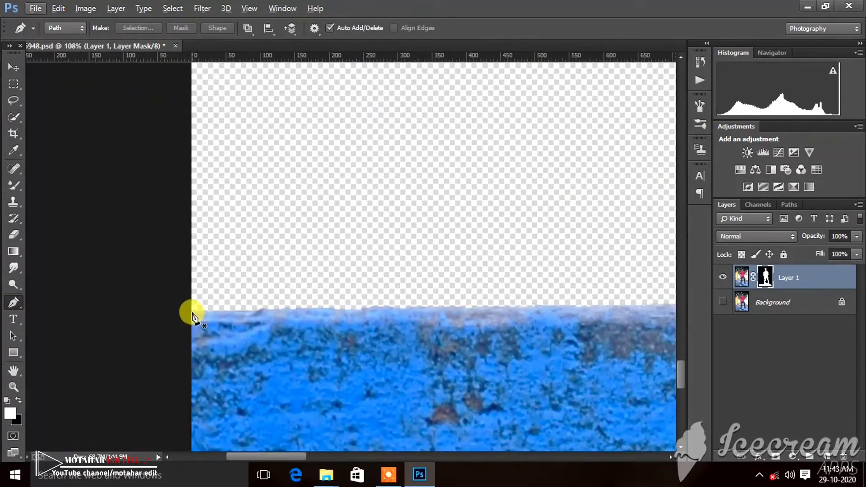
{"action": "left_click", "coordinate": [189, 316]}
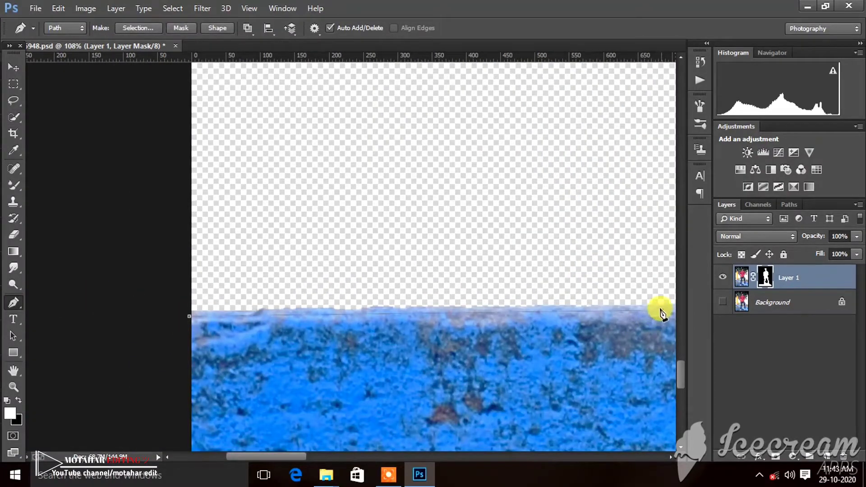
{"action": "scroll", "coordinate": [660, 314], "scroll_direction": "right", "scroll_amount": 2}
{"action": "scroll", "coordinate": [659, 312], "scroll_direction": "right", "scroll_amount": 3}
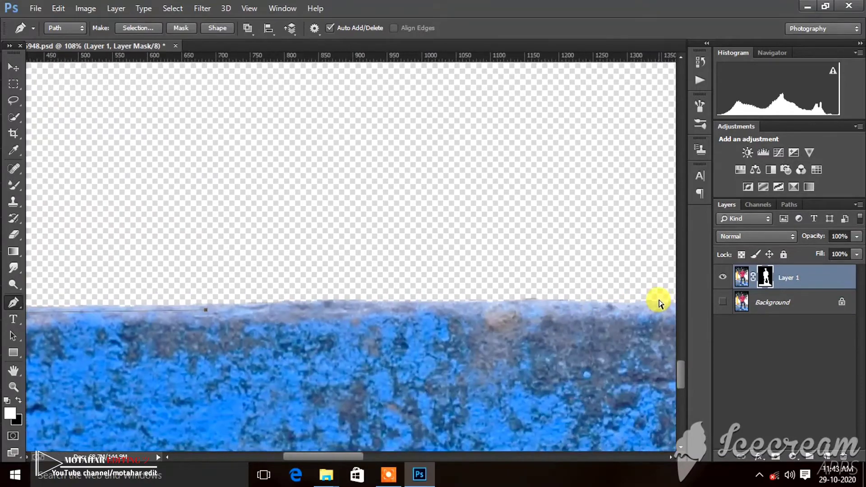
{"action": "scroll", "coordinate": [658, 300], "scroll_direction": "right", "scroll_amount": 1}
{"action": "scroll", "coordinate": [656, 296], "scroll_direction": "right", "scroll_amount": 2}
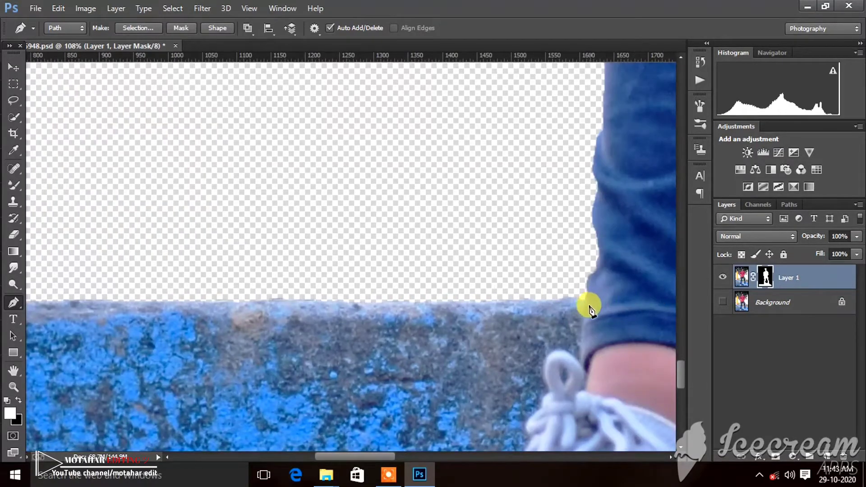
{"action": "scroll", "coordinate": [582, 289], "scroll_direction": "up", "scroll_amount": 1}
{"action": "scroll", "coordinate": [574, 264], "scroll_direction": "up", "scroll_amount": 1}
{"action": "scroll", "coordinate": [575, 257], "scroll_direction": "up", "scroll_amount": 1}
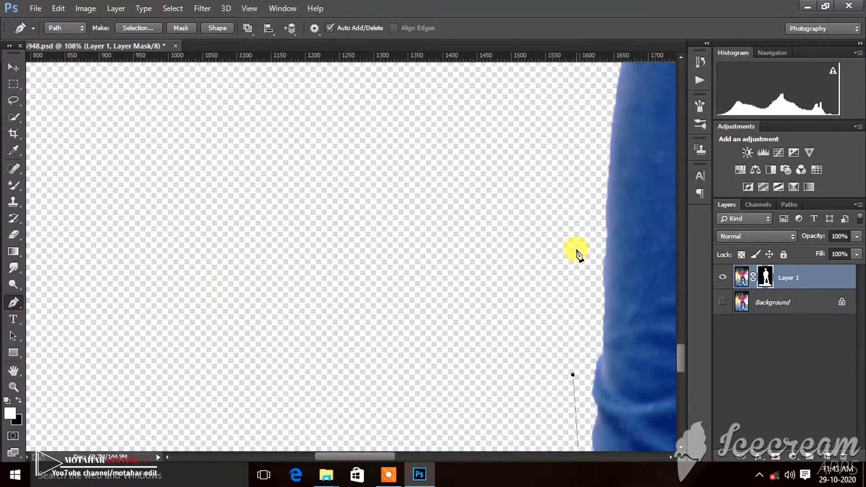
{"action": "scroll", "coordinate": [579, 250], "scroll_direction": "up", "scroll_amount": 1}
{"action": "scroll", "coordinate": [582, 250], "scroll_direction": "down", "scroll_amount": 2}
{"action": "scroll", "coordinate": [581, 248], "scroll_direction": "down", "scroll_amount": 1}
{"action": "scroll", "coordinate": [582, 248], "scroll_direction": "down", "scroll_amount": 1}
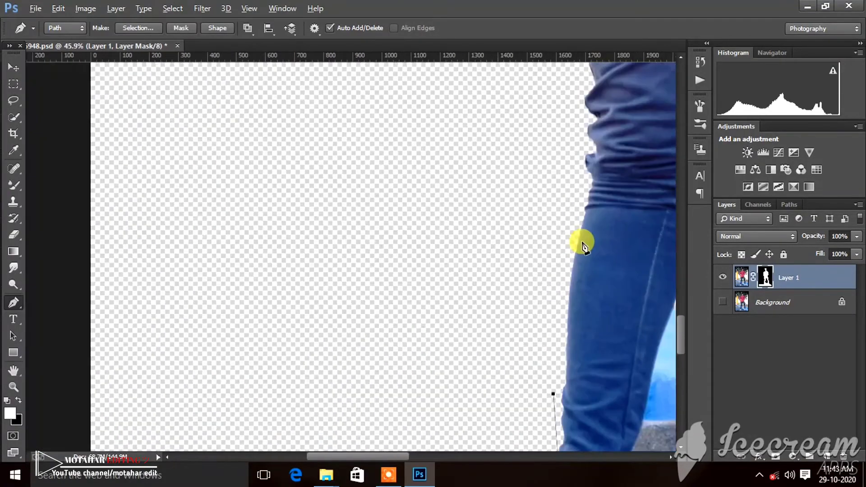
{"action": "scroll", "coordinate": [584, 247], "scroll_direction": "down", "scroll_amount": 1}
{"action": "scroll", "coordinate": [582, 245], "scroll_direction": "down", "scroll_amount": 2}
{"action": "left_click", "coordinate": [437, 260]}
{"action": "left_click", "coordinate": [351, 289]}
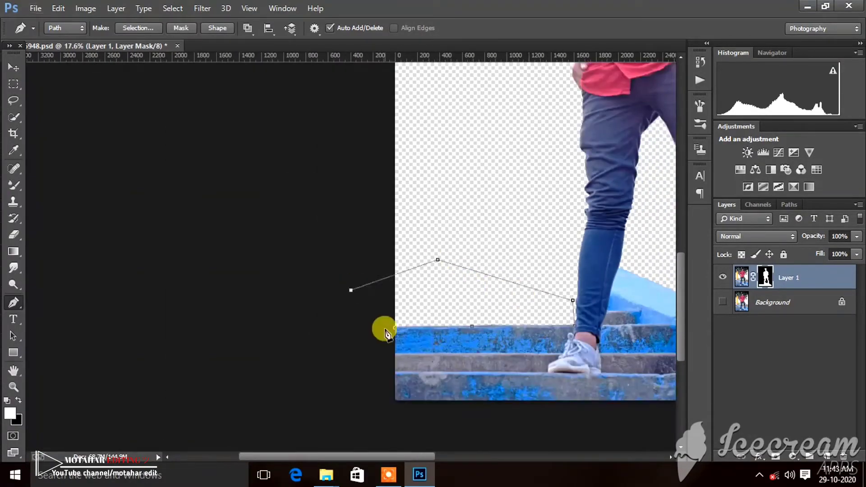
{"action": "left_click", "coordinate": [394, 327]}
- Convert the closed path into a selection with 0 feather radius
{"action": "right_click", "coordinate": [449, 293]}
{"action": "left_click", "coordinate": [484, 199]}
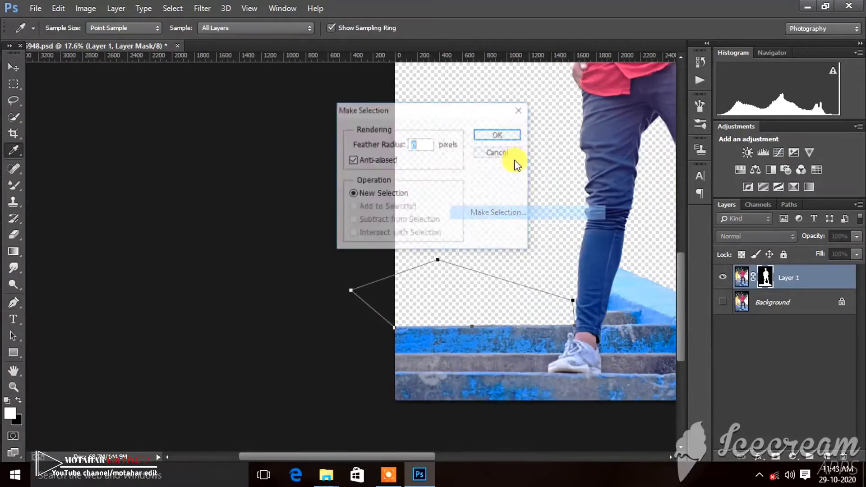
{"action": "left_click", "coordinate": [511, 138]}
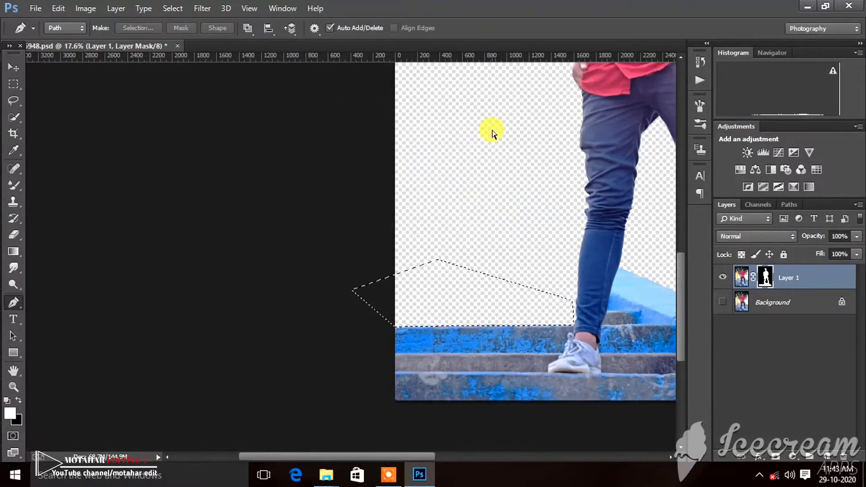
- Start a Pen path along the step edge, running right to where the ankle meets the wall
{"action": "scroll", "coordinate": [552, 193], "scroll_direction": "up", "scroll_amount": 2}
{"action": "scroll", "coordinate": [525, 303], "scroll_direction": "up", "scroll_amount": 2}
{"action": "scroll", "coordinate": [495, 344], "scroll_direction": "up", "scroll_amount": 2}
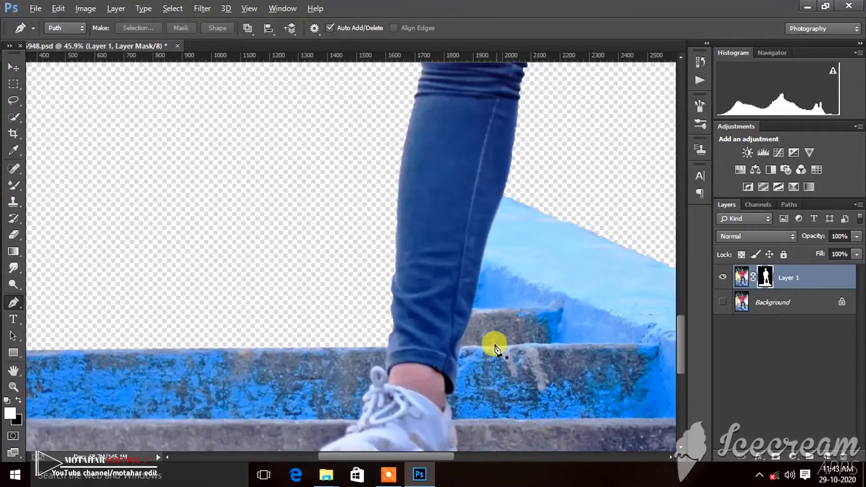
{"action": "scroll", "coordinate": [486, 348], "scroll_direction": "up", "scroll_amount": 2}
{"action": "left_click", "coordinate": [405, 358]}
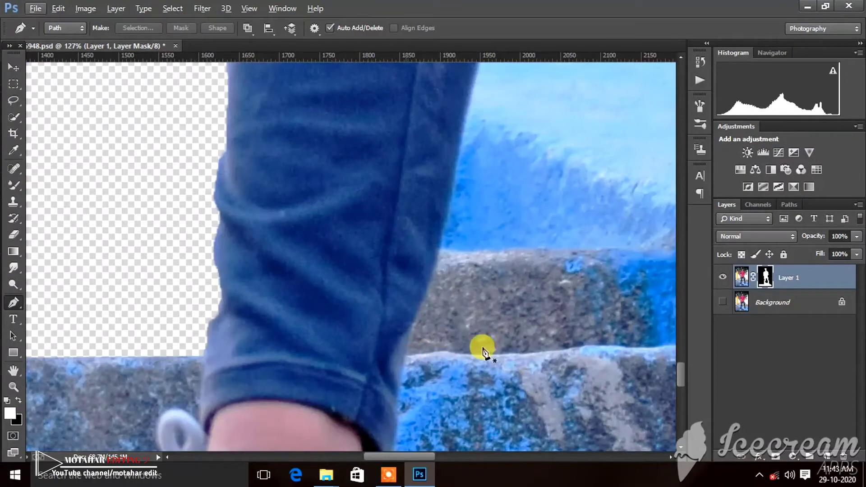
{"action": "left_click", "coordinate": [570, 354]}
{"action": "scroll", "coordinate": [573, 342], "scroll_direction": "right", "scroll_amount": 5}
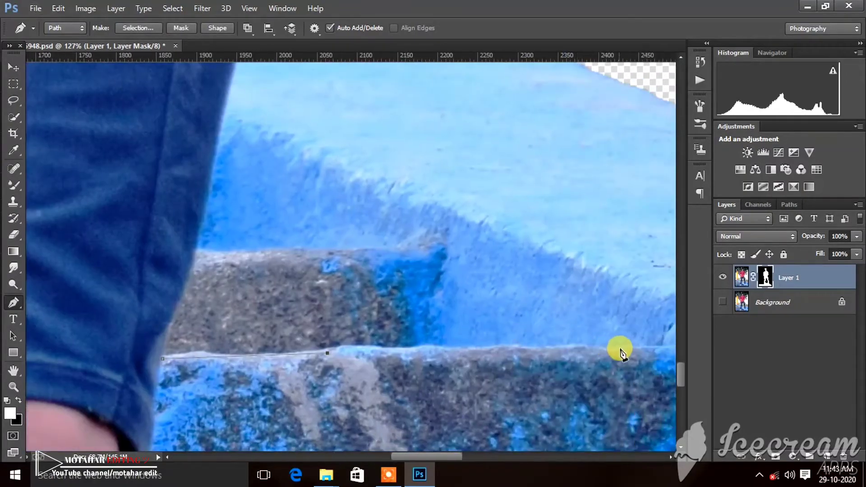
{"action": "left_click", "coordinate": [622, 349]}
{"action": "scroll", "coordinate": [613, 342], "scroll_direction": "right", "scroll_amount": 4}
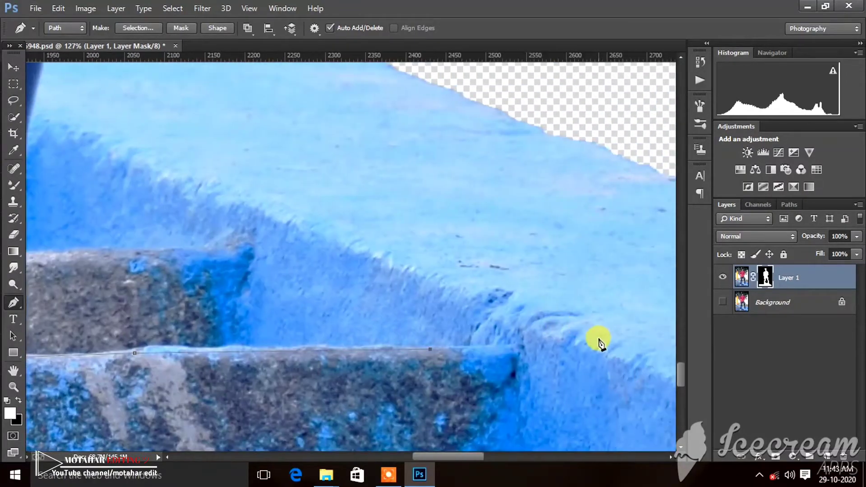
{"action": "left_click", "coordinate": [600, 339]}
{"action": "scroll", "coordinate": [600, 340], "scroll_direction": "right", "scroll_amount": 4}
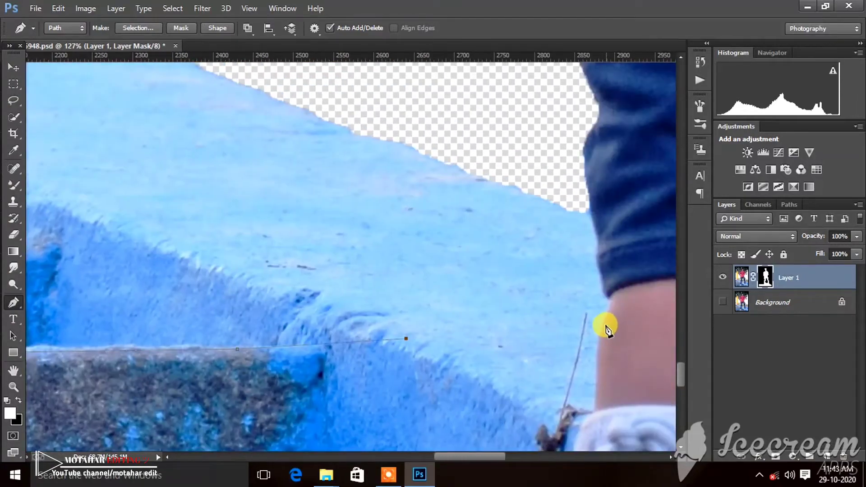
{"action": "left_click", "coordinate": [605, 325]}
{"action": "scroll", "coordinate": [603, 316], "scroll_direction": "up", "scroll_amount": 5}
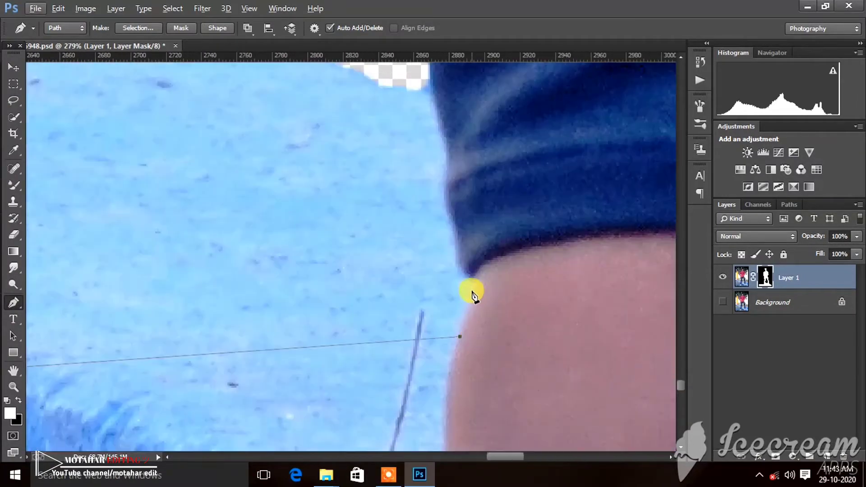
- Continue the path up the jeans edge toward the knee, back down the shin, and close it
{"action": "left_click", "coordinate": [467, 265]}
{"action": "left_click", "coordinate": [449, 210]}
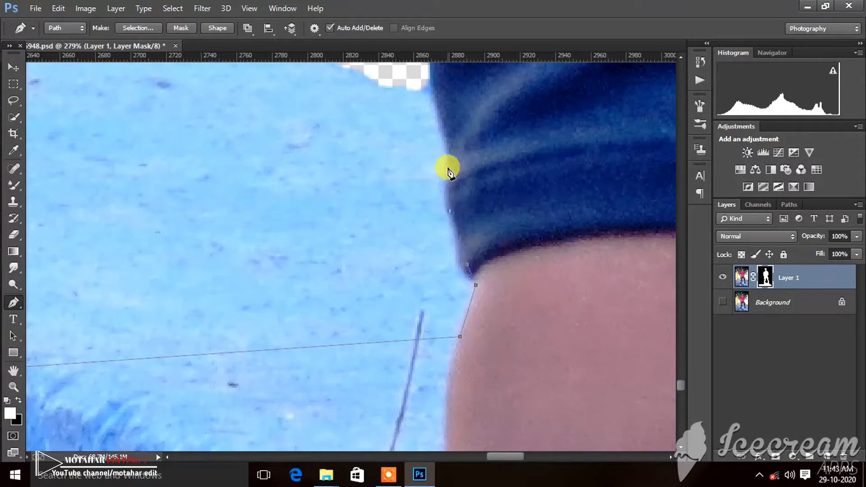
{"action": "left_click", "coordinate": [447, 149]}
{"action": "scroll", "coordinate": [447, 153], "scroll_direction": "up", "scroll_amount": 2}
{"action": "scroll", "coordinate": [440, 181], "scroll_direction": "up", "scroll_amount": 1}
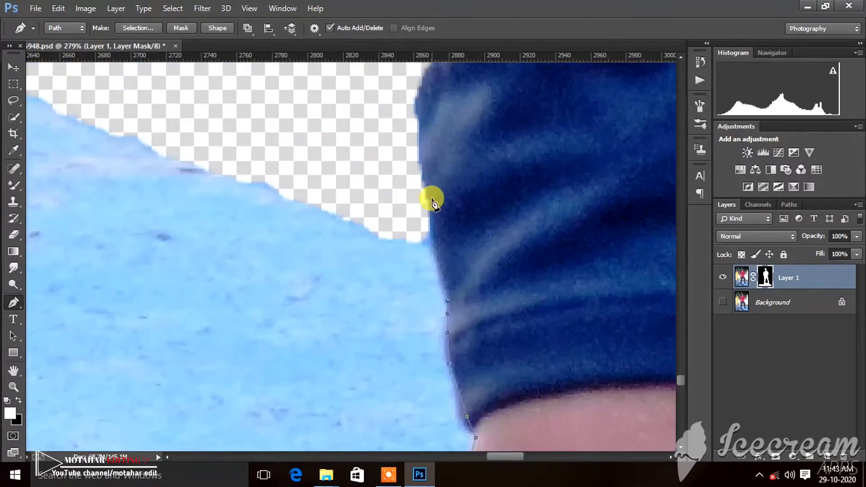
{"action": "scroll", "coordinate": [424, 158], "scroll_direction": "up", "scroll_amount": 3}
{"action": "left_click", "coordinate": [421, 161]}
{"action": "scroll", "coordinate": [411, 167], "scroll_direction": "down", "scroll_amount": 3}
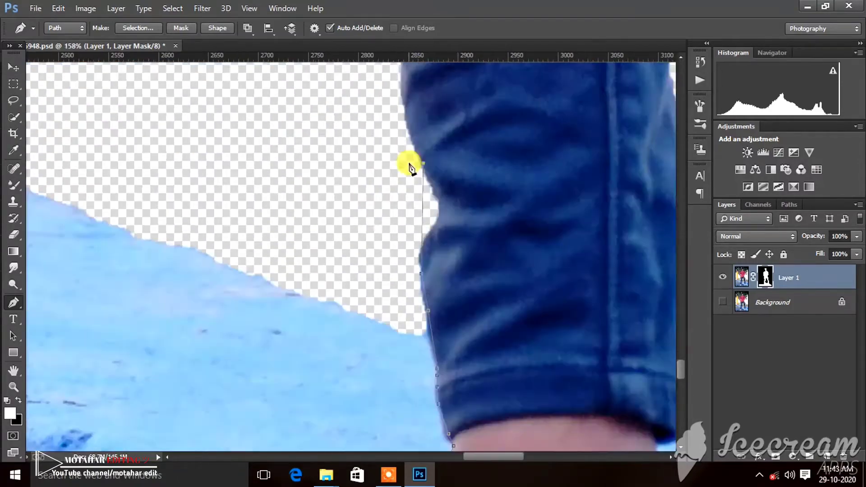
{"action": "scroll", "coordinate": [367, 174], "scroll_direction": "down", "scroll_amount": 3}
{"action": "scroll", "coordinate": [261, 137], "scroll_direction": "up", "scroll_amount": 2}
{"action": "left_click", "coordinate": [263, 187]}
{"action": "scroll", "coordinate": [334, 170], "scroll_direction": "up", "scroll_amount": 1}
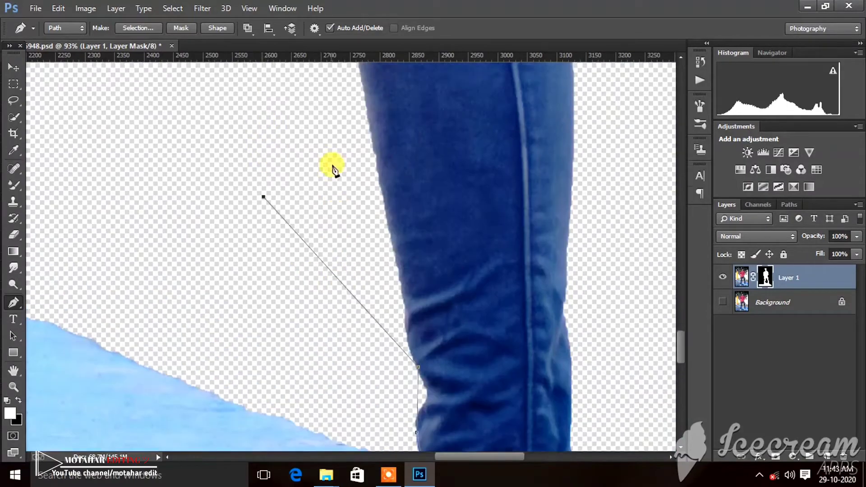
{"action": "scroll", "coordinate": [316, 169], "scroll_direction": "up", "scroll_amount": 3}
{"action": "scroll", "coordinate": [306, 166], "scroll_direction": "up", "scroll_amount": 1}
{"action": "left_click", "coordinate": [306, 166]}
{"action": "scroll", "coordinate": [235, 139], "scroll_direction": "up", "scroll_amount": 3}
{"action": "scroll", "coordinate": [266, 116], "scroll_direction": "left", "scroll_amount": 3}
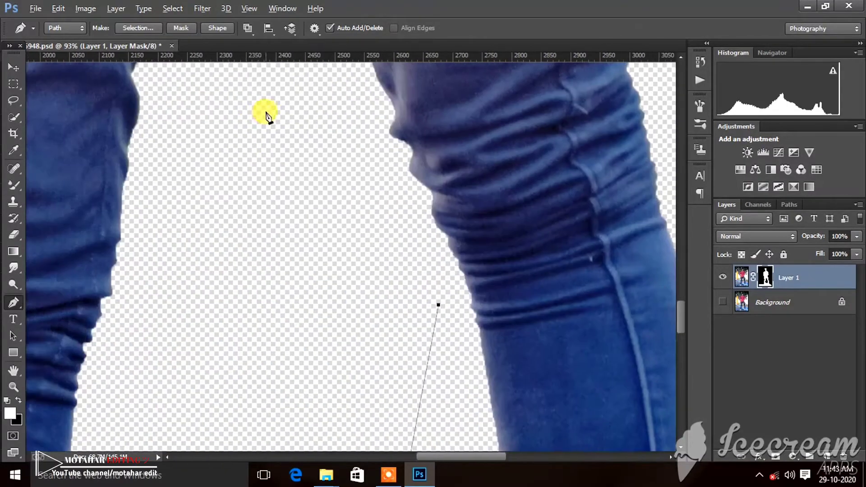
{"action": "scroll", "coordinate": [266, 117], "scroll_direction": "down", "scroll_amount": 3}
{"action": "scroll", "coordinate": [270, 148], "scroll_direction": "up", "scroll_amount": 2}
{"action": "scroll", "coordinate": [266, 164], "scroll_direction": "up", "scroll_amount": 2}
{"action": "scroll", "coordinate": [263, 172], "scroll_direction": "down", "scroll_amount": 2}
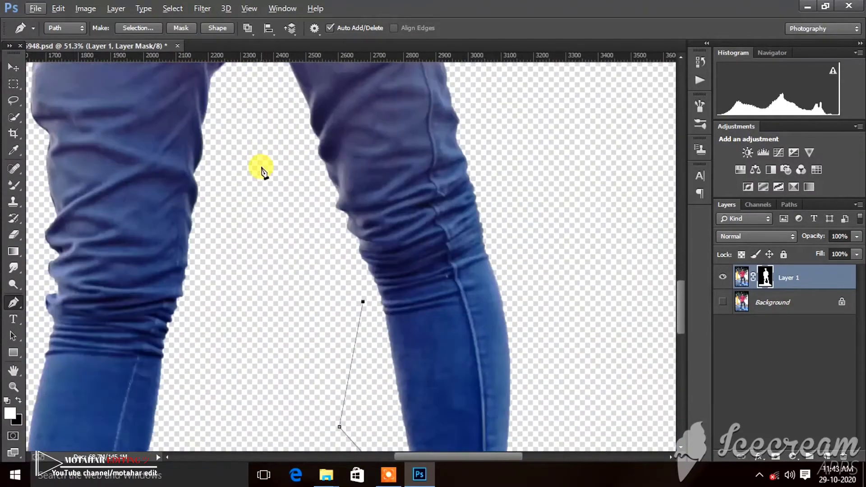
{"action": "scroll", "coordinate": [253, 180], "scroll_direction": "down", "scroll_amount": 3}
{"action": "scroll", "coordinate": [257, 216], "scroll_direction": "left", "scroll_amount": 2}
{"action": "scroll", "coordinate": [252, 234], "scroll_direction": "down", "scroll_amount": 2}
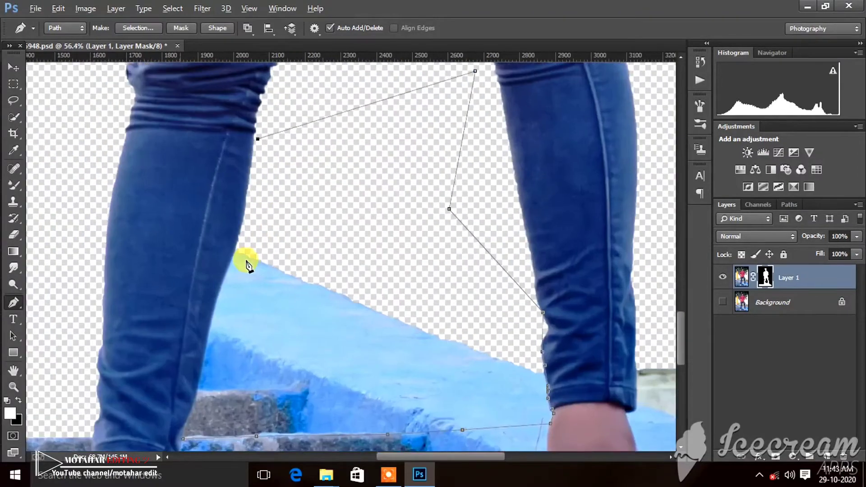
{"action": "scroll", "coordinate": [247, 256], "scroll_direction": "up", "scroll_amount": 3}
{"action": "left_click", "coordinate": [223, 247]}
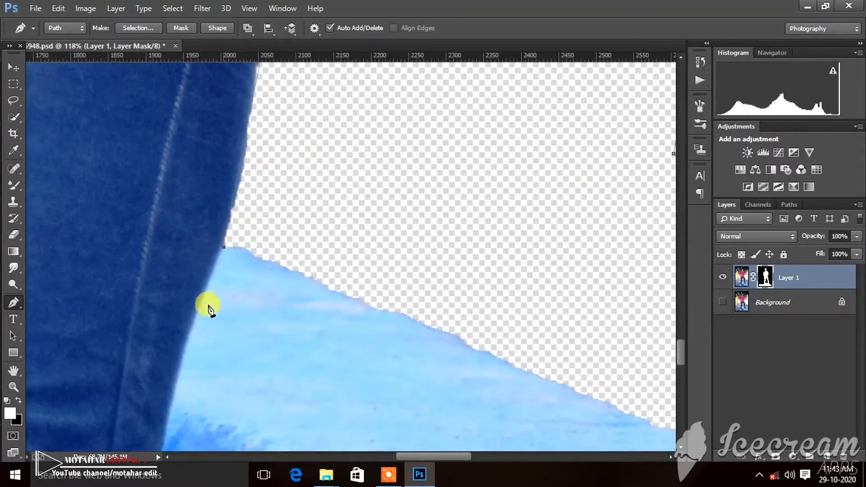
{"action": "scroll", "coordinate": [201, 328], "scroll_direction": "left", "scroll_amount": 1}
{"action": "scroll", "coordinate": [247, 261], "scroll_direction": "down", "scroll_amount": 1}
{"action": "scroll", "coordinate": [219, 353], "scroll_direction": "down", "scroll_amount": 1}
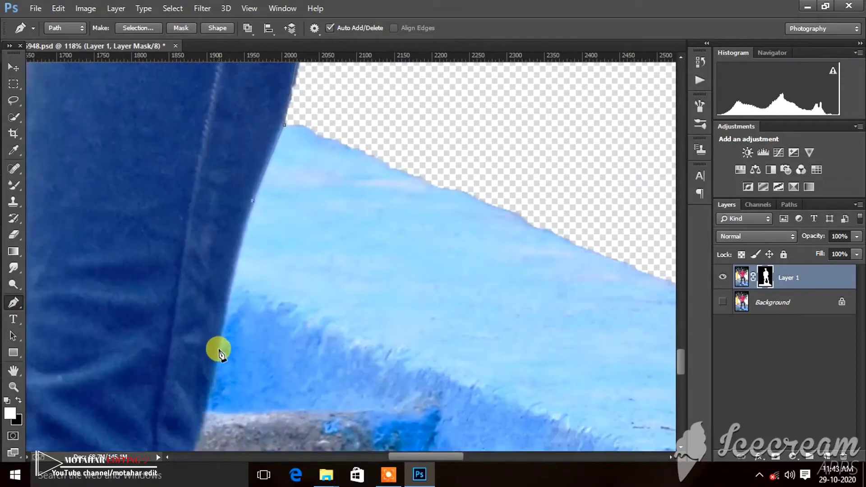
{"action": "scroll", "coordinate": [219, 353], "scroll_direction": "left", "scroll_amount": 1}
{"action": "scroll", "coordinate": [231, 303], "scroll_direction": "down", "scroll_amount": 1}
{"action": "scroll", "coordinate": [239, 321], "scroll_direction": "down", "scroll_amount": 1}
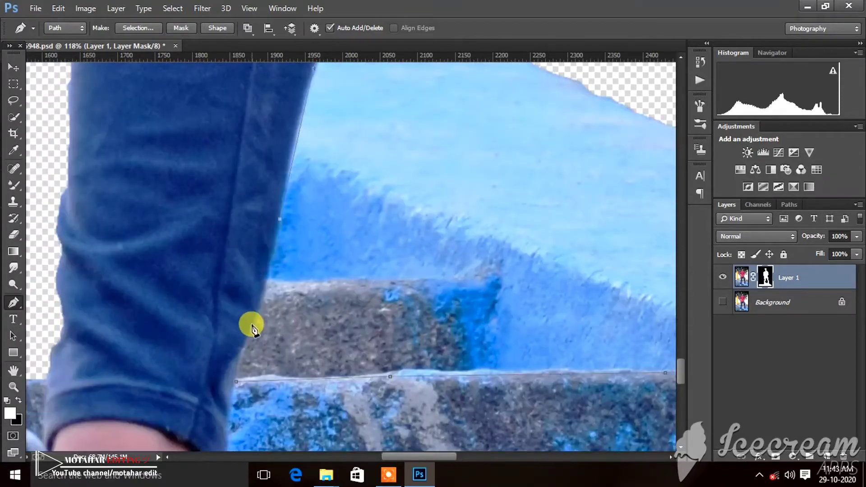
{"action": "left_click", "coordinate": [236, 383]}
- Turn the closed path beside the leg into a selection with Make Selection
{"action": "right_click", "coordinate": [332, 302]}
{"action": "left_click", "coordinate": [367, 212]}
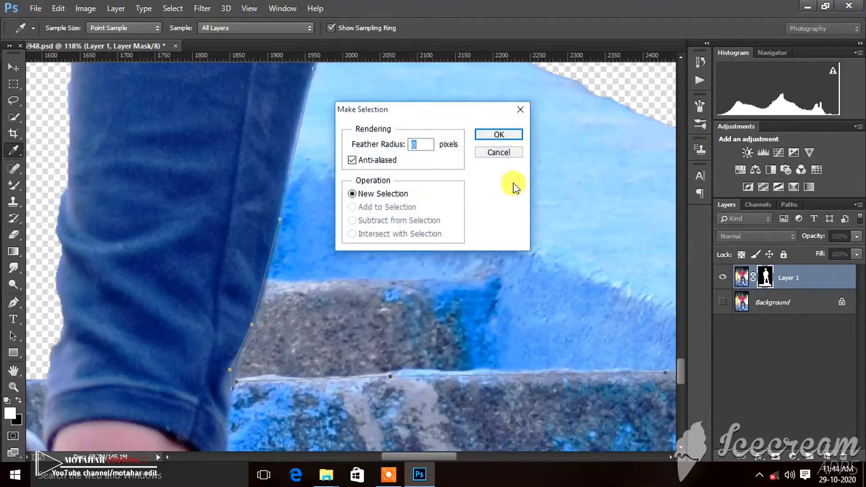
{"action": "left_click", "coordinate": [500, 133]}
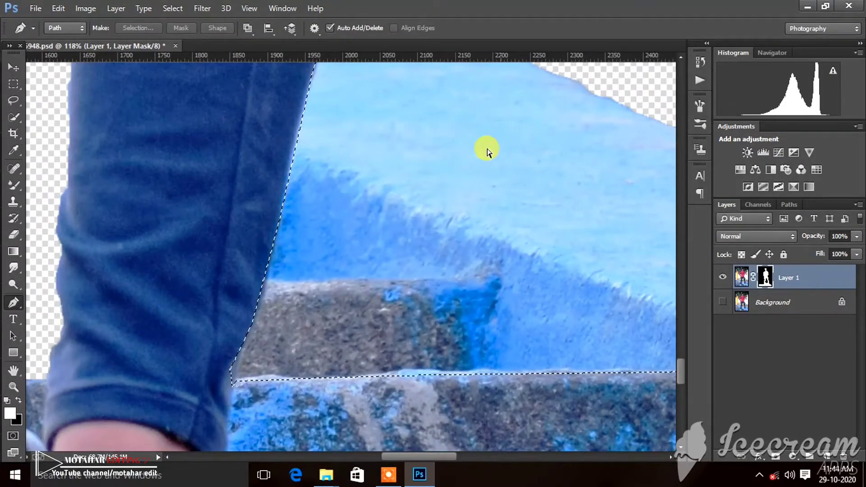
- Trace a second closed path from behind the ankle, along the wall top, to the jeans-pedestal corner
{"action": "scroll", "coordinate": [487, 151], "scroll_direction": "down", "scroll_amount": 4}
{"action": "scroll", "coordinate": [541, 189], "scroll_direction": "up", "scroll_amount": 1}
{"action": "scroll", "coordinate": [546, 184], "scroll_direction": "up", "scroll_amount": 1}
{"action": "scroll", "coordinate": [510, 244], "scroll_direction": "up", "scroll_amount": 1}
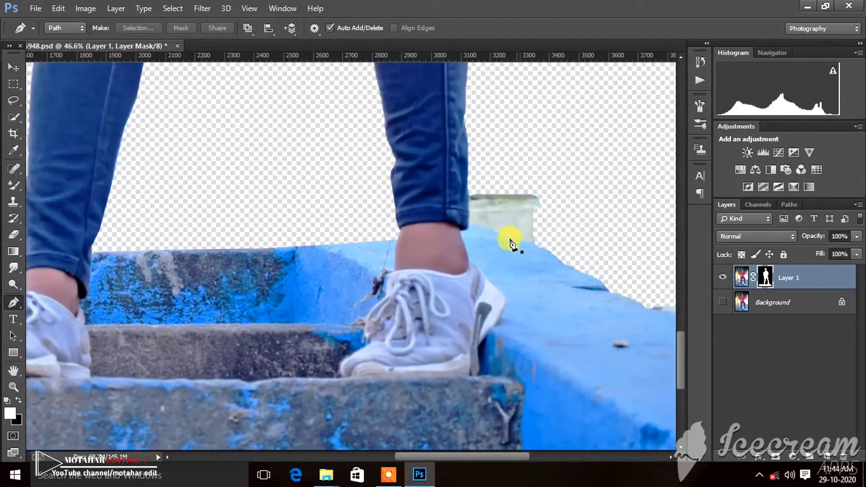
{"action": "scroll", "coordinate": [509, 241], "scroll_direction": "up", "scroll_amount": 1}
{"action": "scroll", "coordinate": [489, 237], "scroll_direction": "up", "scroll_amount": 2}
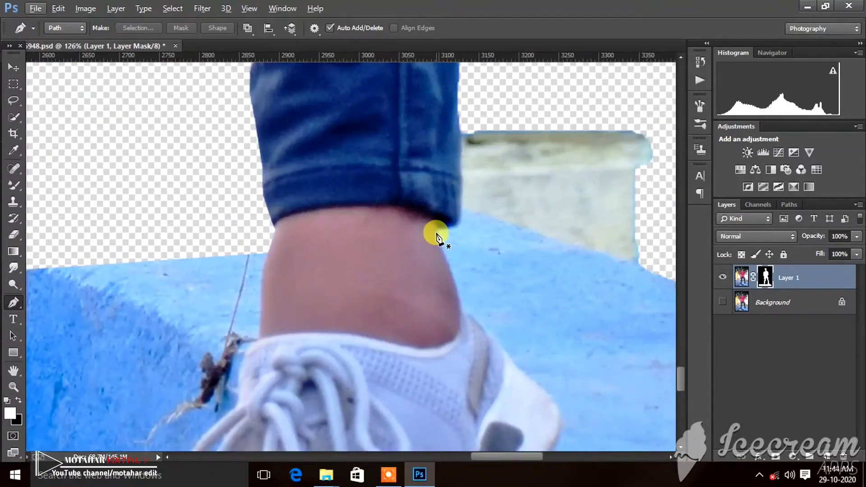
{"action": "left_click", "coordinate": [436, 232]}
{"action": "left_click", "coordinate": [518, 232]}
{"action": "scroll", "coordinate": [518, 232], "scroll_direction": "right", "scroll_amount": 3}
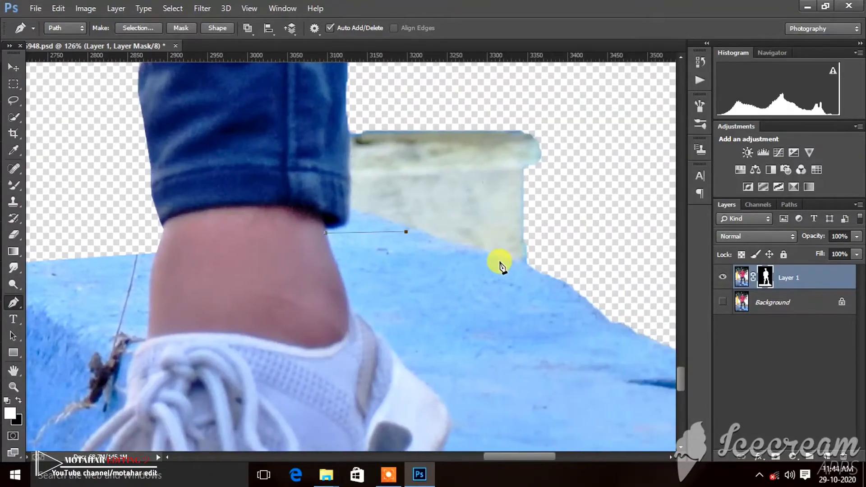
{"action": "left_click", "coordinate": [545, 281]}
{"action": "scroll", "coordinate": [541, 271], "scroll_direction": "right", "scroll_amount": 2}
{"action": "scroll", "coordinate": [586, 279], "scroll_direction": "down", "scroll_amount": 2}
{"action": "left_click", "coordinate": [646, 306]}
{"action": "scroll", "coordinate": [641, 298], "scroll_direction": "right", "scroll_amount": 2}
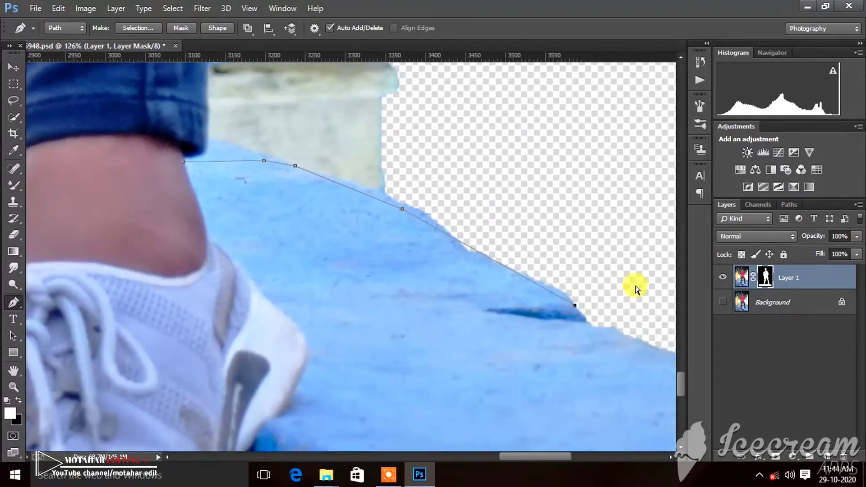
{"action": "scroll", "coordinate": [622, 288], "scroll_direction": "right", "scroll_amount": 3}
{"action": "scroll", "coordinate": [618, 306], "scroll_direction": "down", "scroll_amount": 2}
{"action": "left_click", "coordinate": [621, 320]}
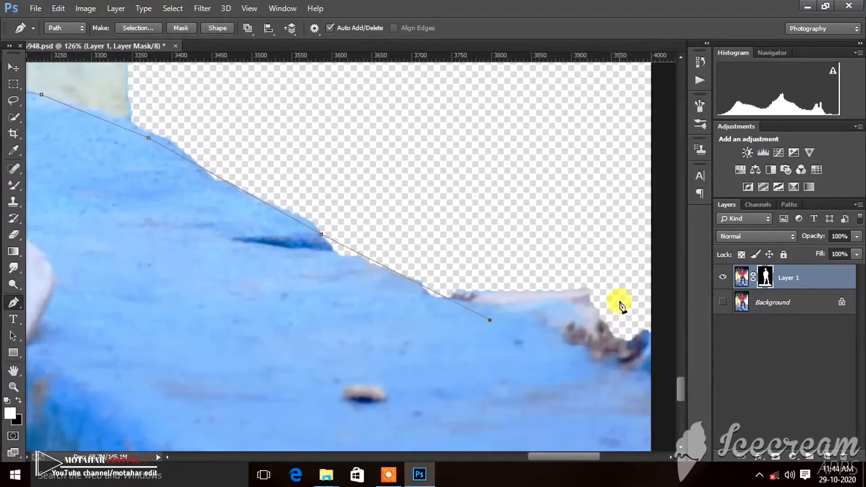
{"action": "scroll", "coordinate": [618, 306], "scroll_direction": "down", "scroll_amount": 4}
{"action": "scroll", "coordinate": [586, 284], "scroll_direction": "up", "scroll_amount": 2}
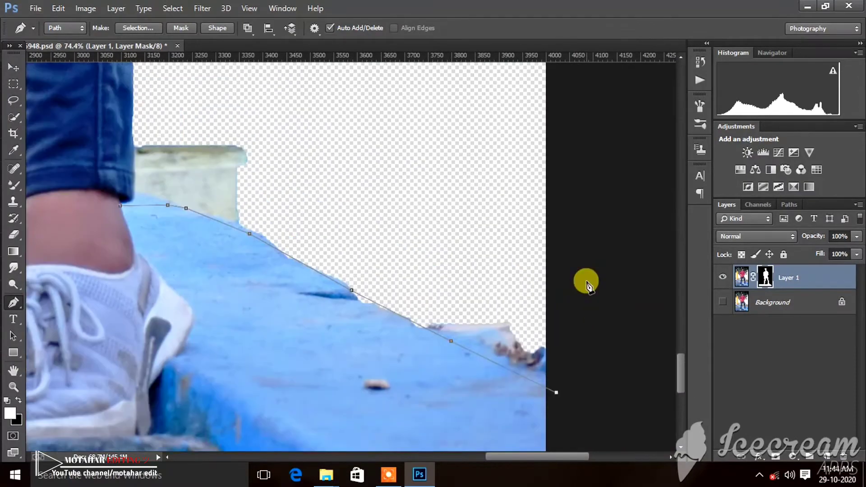
{"action": "left_click", "coordinate": [584, 279]}
{"action": "scroll", "coordinate": [523, 208], "scroll_direction": "down", "scroll_amount": 3}
{"action": "scroll", "coordinate": [518, 211], "scroll_direction": "up", "scroll_amount": 2}
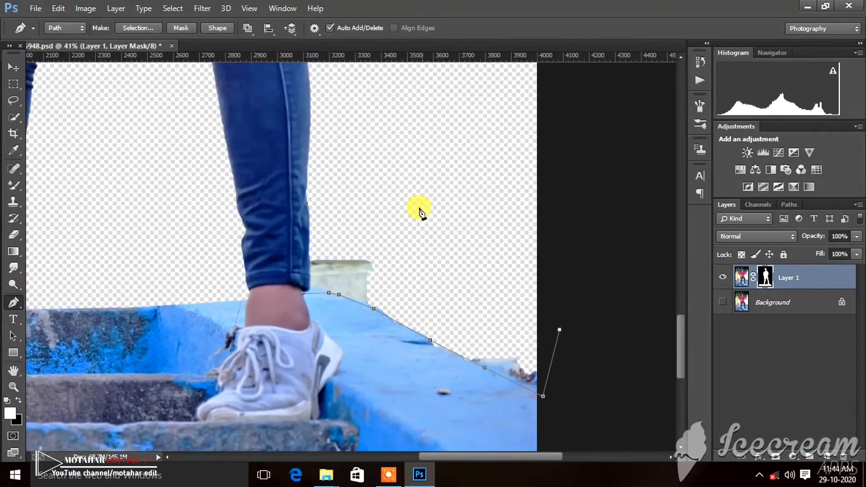
{"action": "scroll", "coordinate": [350, 177], "scroll_direction": "up", "scroll_amount": 3}
{"action": "scroll", "coordinate": [332, 222], "scroll_direction": "up", "scroll_amount": 2}
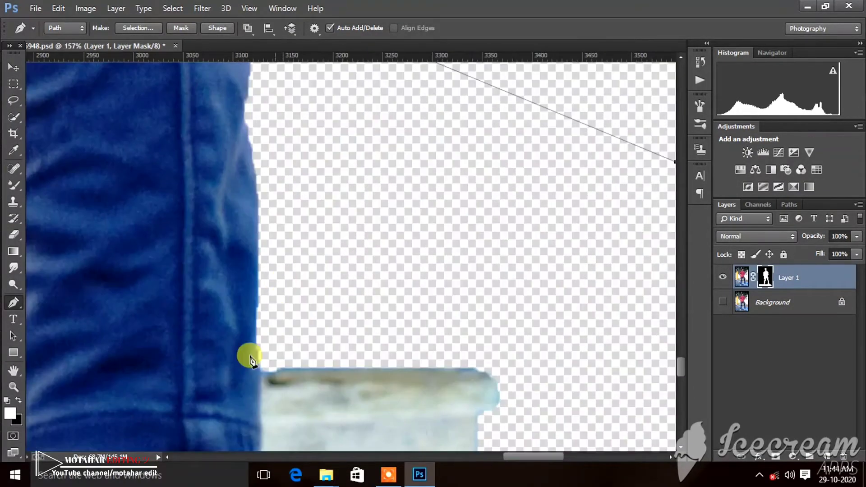
{"action": "left_click", "coordinate": [275, 295]}
{"action": "left_click", "coordinate": [259, 362]}
{"action": "scroll", "coordinate": [257, 356], "scroll_direction": "down", "scroll_amount": 2}
{"action": "scroll", "coordinate": [259, 334], "scroll_direction": "down", "scroll_amount": 2}
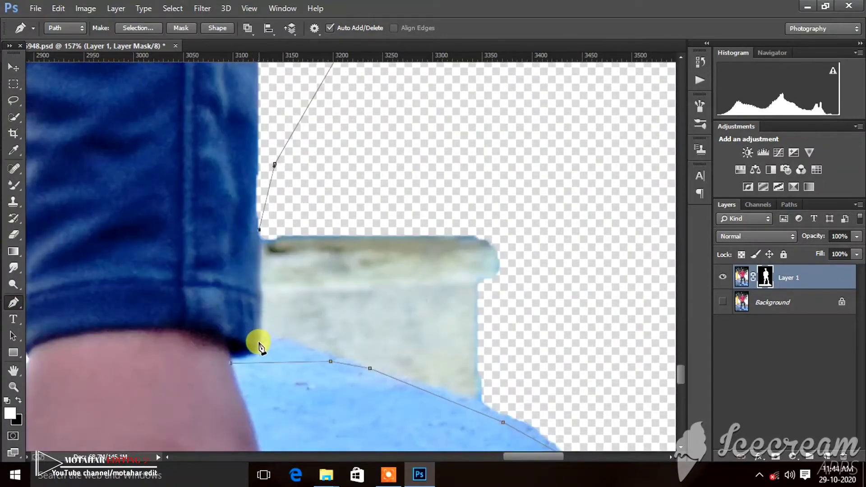
{"action": "left_click", "coordinate": [231, 363]}
- Convert this second path into a selection as well
{"action": "right_click", "coordinate": [307, 333]}
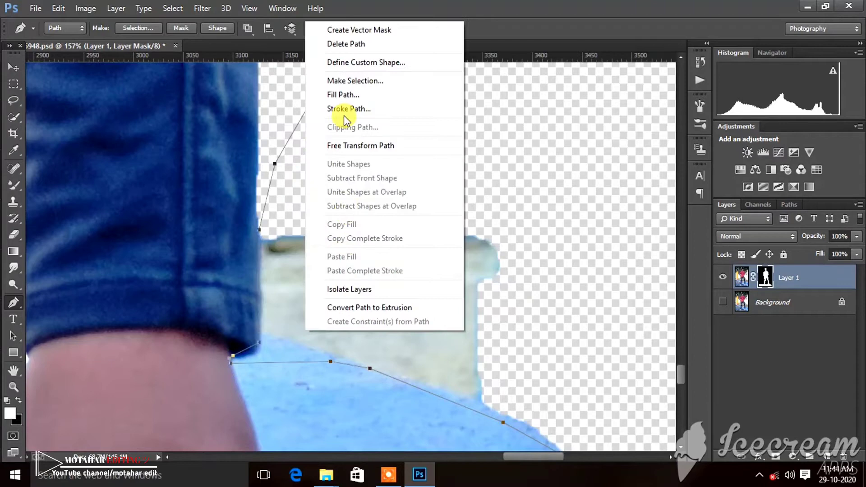
{"action": "left_click", "coordinate": [338, 81]}
{"action": "left_click", "coordinate": [497, 134]}
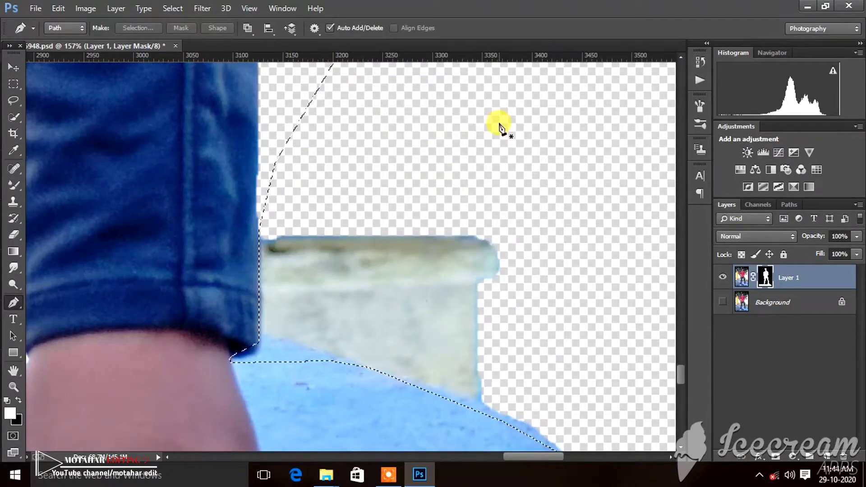
- Trace path points up the red shirt's edge toward the grey background gap
{"action": "scroll", "coordinate": [425, 170], "scroll_direction": "down", "scroll_amount": 5}
{"action": "scroll", "coordinate": [425, 170], "scroll_direction": "down", "scroll_amount": 3}
{"action": "scroll", "coordinate": [222, 170], "scroll_direction": "up", "scroll_amount": 10}
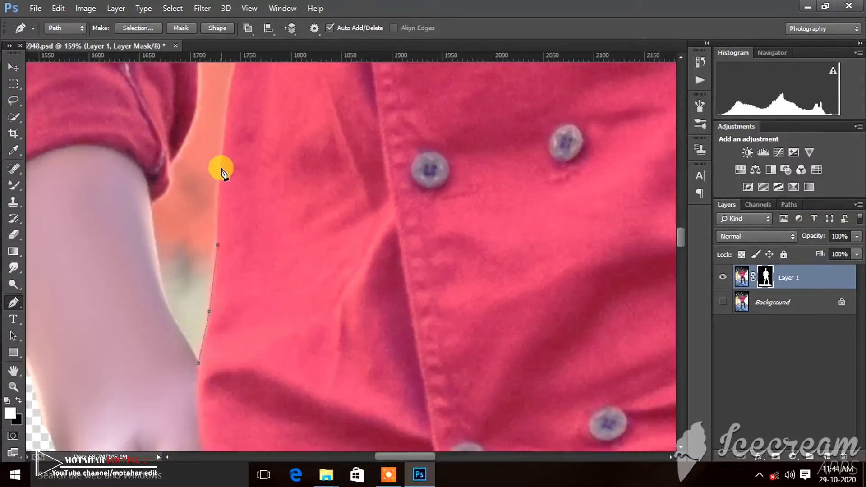
{"action": "left_click", "coordinate": [226, 95]}
{"action": "scroll", "coordinate": [236, 116], "scroll_direction": "up", "scroll_amount": 3}
{"action": "scroll", "coordinate": [245, 203], "scroll_direction": "up", "scroll_amount": 2}
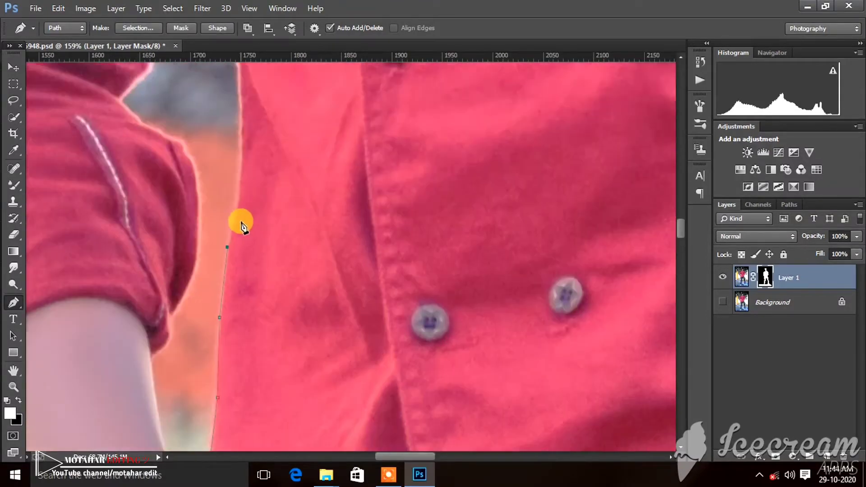
{"action": "left_click", "coordinate": [237, 208]}
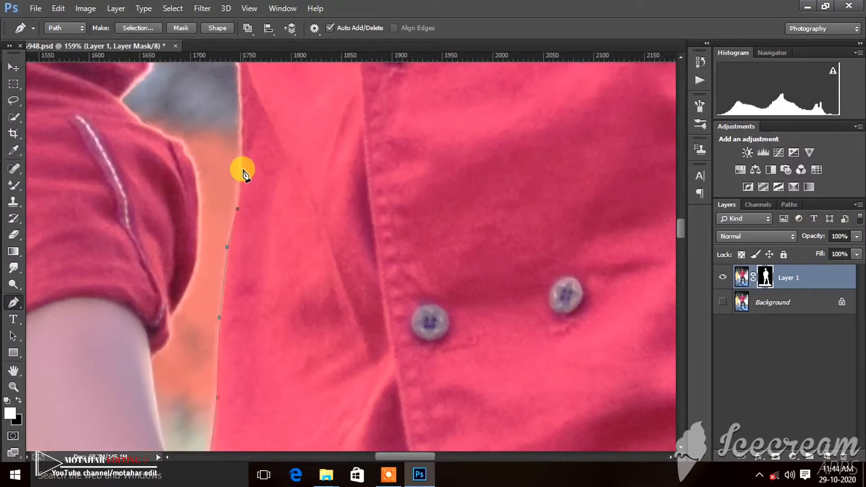
{"action": "left_click", "coordinate": [244, 108]}
{"action": "scroll", "coordinate": [251, 126], "scroll_direction": "up", "scroll_amount": 3}
{"action": "scroll", "coordinate": [265, 198], "scroll_direction": "up", "scroll_amount": 2}
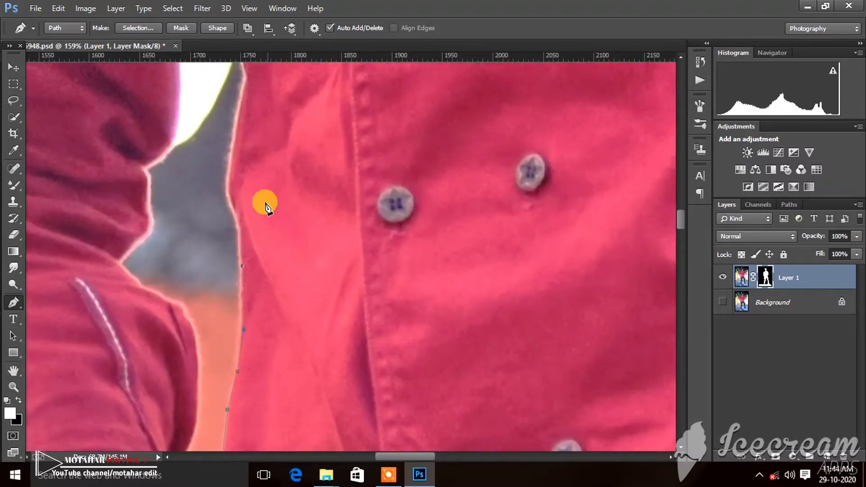
{"action": "left_click", "coordinate": [237, 221]}
{"action": "scroll", "coordinate": [225, 184], "scroll_direction": "up", "scroll_amount": 3}
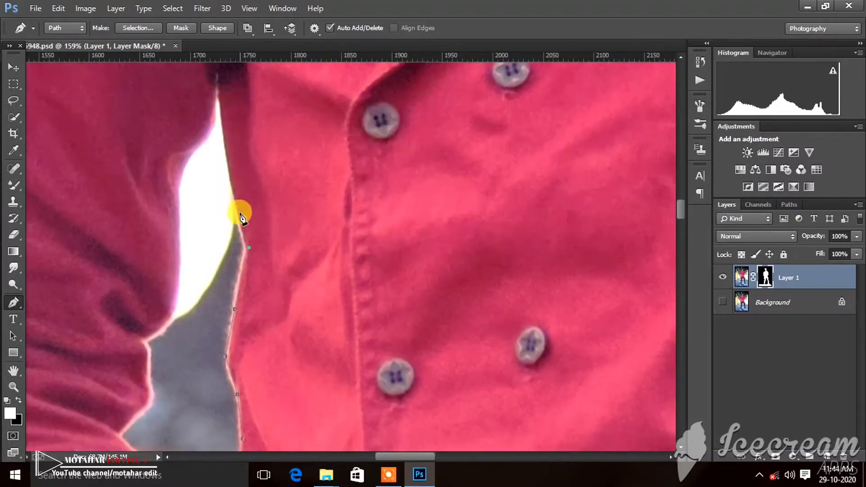
{"action": "left_click", "coordinate": [188, 158]}
- Close the path around the grey gap along the arm's edge
{"action": "scroll", "coordinate": [176, 225], "scroll_direction": "down", "scroll_amount": 1}
{"action": "left_click", "coordinate": [154, 293]}
{"action": "scroll", "coordinate": [179, 329], "scroll_direction": "up", "scroll_amount": 2}
{"action": "scroll", "coordinate": [284, 322], "scroll_direction": "down", "scroll_amount": 3}
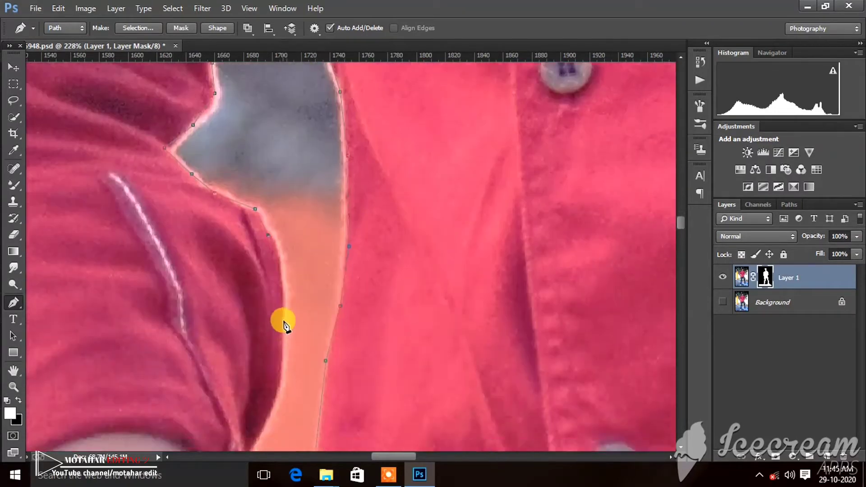
{"action": "scroll", "coordinate": [235, 313], "scroll_direction": "left", "scroll_amount": 2}
{"action": "scroll", "coordinate": [299, 266], "scroll_direction": "down", "scroll_amount": 3}
{"action": "left_click", "coordinate": [301, 265]}
{"action": "scroll", "coordinate": [316, 234], "scroll_direction": "down", "scroll_amount": 2}
{"action": "scroll", "coordinate": [334, 216], "scroll_direction": "down", "scroll_amount": 2}
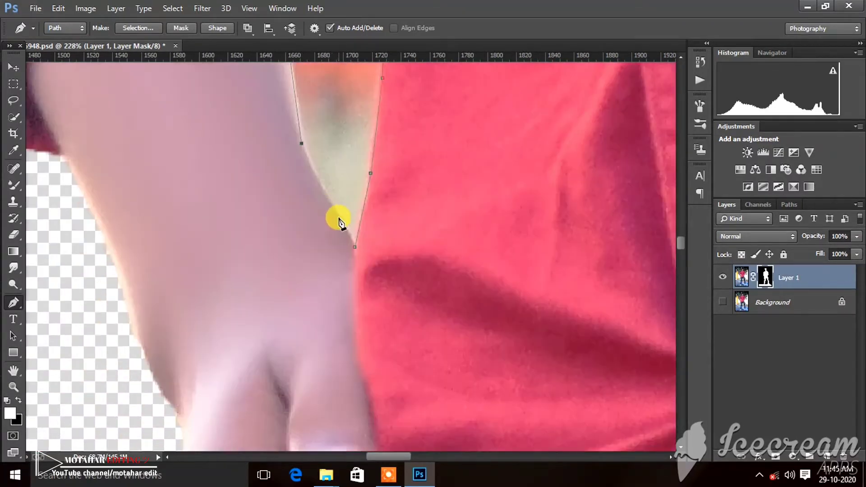
- Convert the traced path into a selection, then zoom to the shoulder
{"action": "right_click", "coordinate": [354, 246]}
{"action": "left_click", "coordinate": [360, 210]}
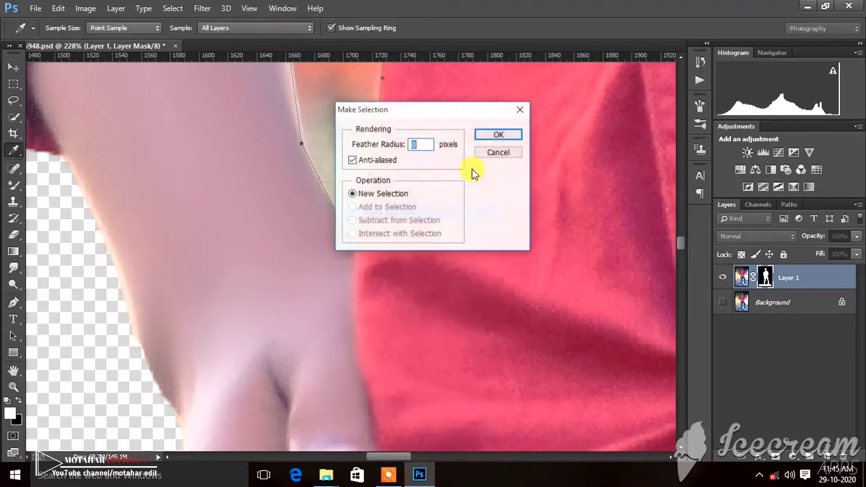
{"action": "left_click", "coordinate": [510, 136]}
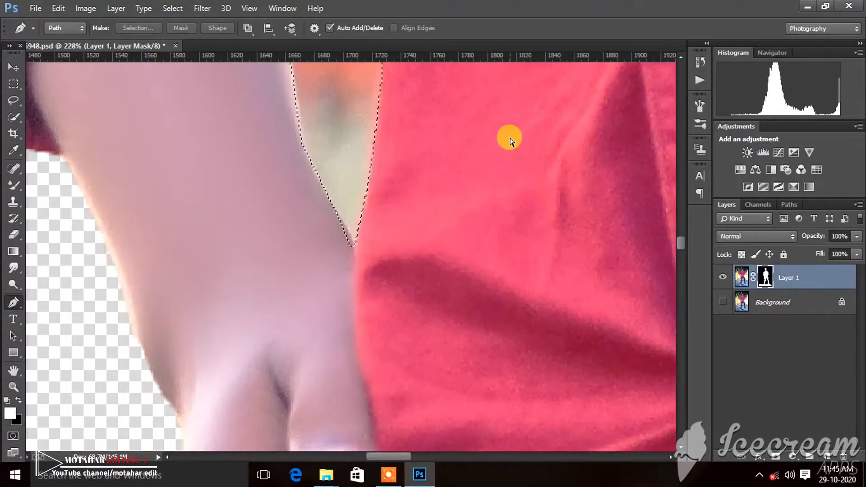
{"action": "scroll", "coordinate": [388, 126], "scroll_direction": "down", "scroll_amount": 1}
{"action": "scroll", "coordinate": [386, 125], "scroll_direction": "down", "scroll_amount": 4}
{"action": "scroll", "coordinate": [441, 131], "scroll_direction": "down", "scroll_amount": 1}
{"action": "scroll", "coordinate": [442, 133], "scroll_direction": "down", "scroll_amount": 2}
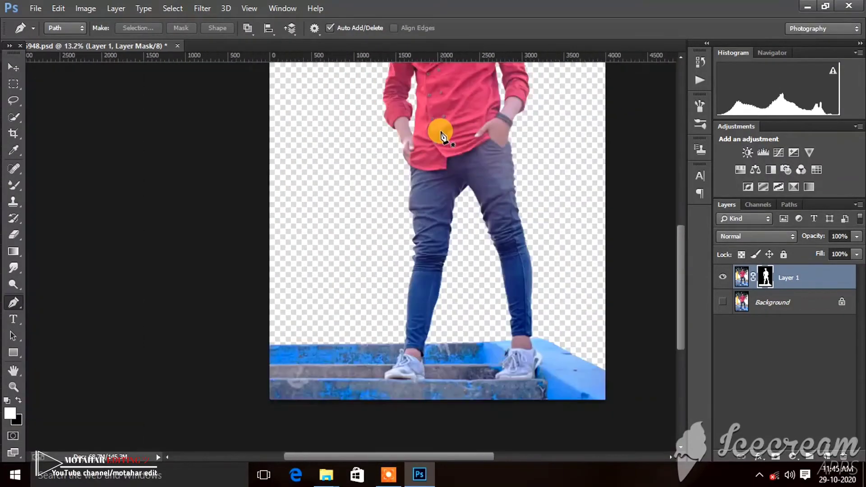
{"action": "scroll", "coordinate": [442, 136], "scroll_direction": "down", "scroll_amount": 2}
{"action": "scroll", "coordinate": [377, 154], "scroll_direction": "up", "scroll_amount": 2}
{"action": "scroll", "coordinate": [344, 139], "scroll_direction": "up", "scroll_amount": 2}
{"action": "scroll", "coordinate": [380, 140], "scroll_direction": "up", "scroll_amount": 3}
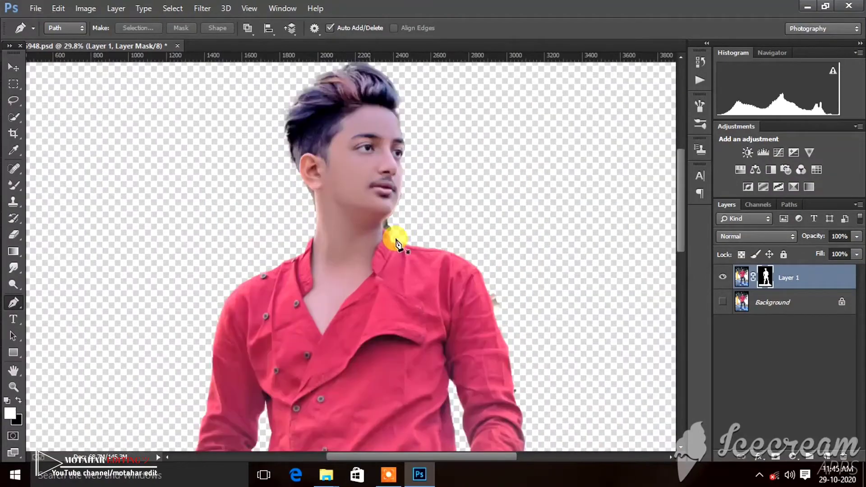
{"action": "scroll", "coordinate": [483, 276], "scroll_direction": "up", "scroll_amount": 1}
{"action": "scroll", "coordinate": [521, 251], "scroll_direction": "up", "scroll_amount": 4}
{"action": "scroll", "coordinate": [527, 245], "scroll_direction": "up", "scroll_amount": 1}
{"action": "scroll", "coordinate": [528, 323], "scroll_direction": "up", "scroll_amount": 3}
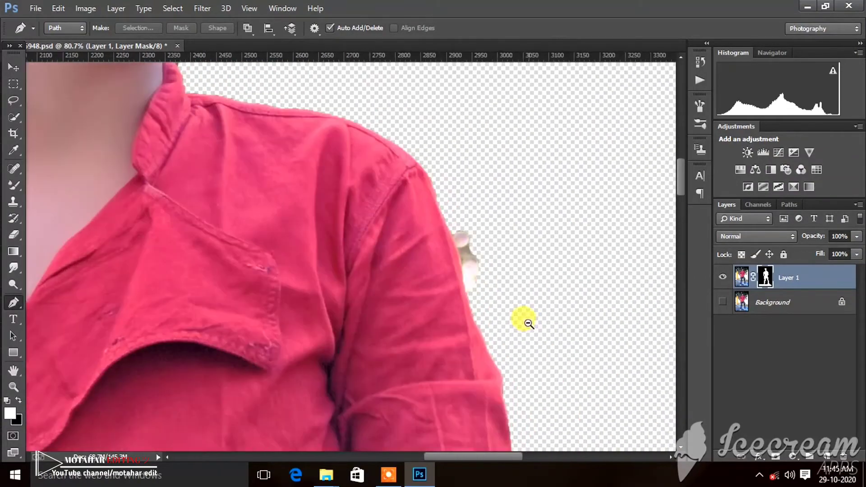
{"action": "scroll", "coordinate": [471, 306], "scroll_direction": "up", "scroll_amount": 5}
- Start File > Place Linked and browse the file list for the skyline photo
{"action": "left_click", "coordinate": [448, 331]}
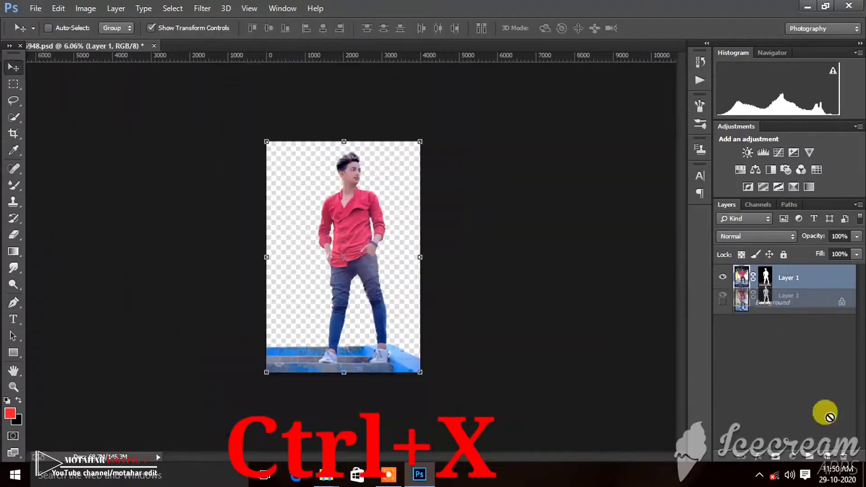
{"action": "left_click", "coordinate": [34, 8]}
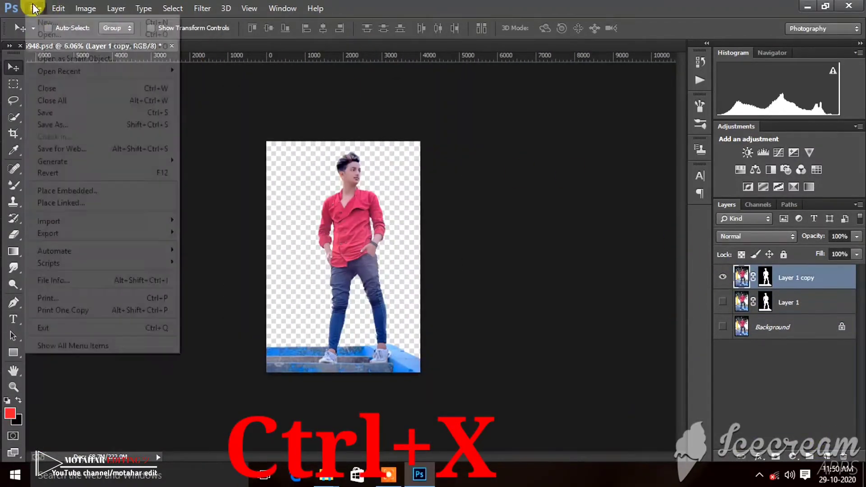
{"action": "left_click", "coordinate": [176, 200]}
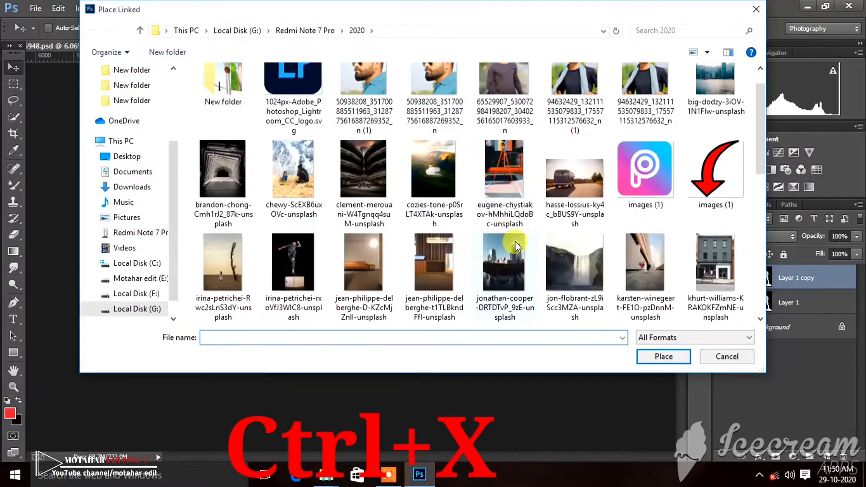
{"action": "scroll", "coordinate": [514, 241], "scroll_direction": "down", "scroll_amount": 1}
{"action": "scroll", "coordinate": [573, 264], "scroll_direction": "down", "scroll_amount": 1}
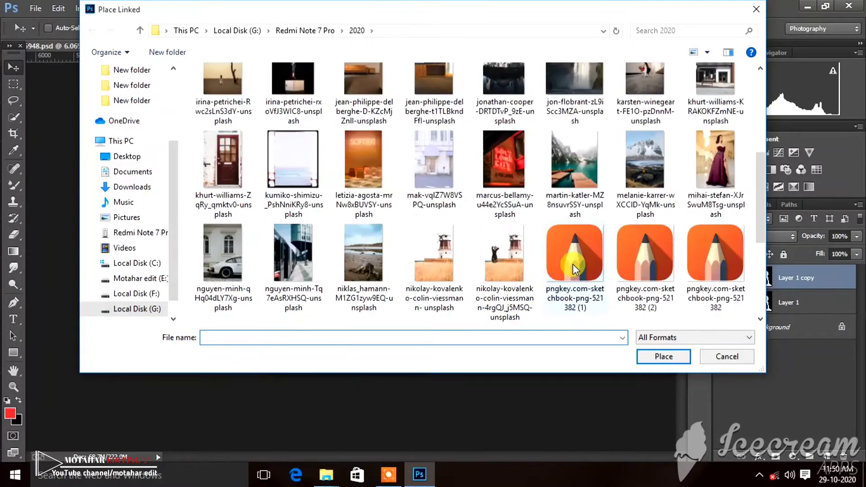
{"action": "scroll", "coordinate": [572, 264], "scroll_direction": "down", "scroll_amount": 1}
{"action": "scroll", "coordinate": [572, 264], "scroll_direction": "down", "scroll_amount": 1}
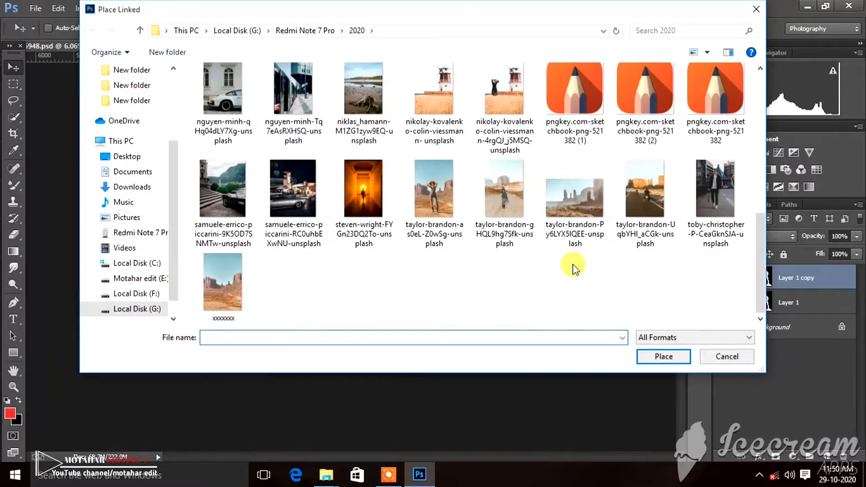
{"action": "scroll", "coordinate": [573, 263], "scroll_direction": "up", "scroll_amount": 2}
{"action": "scroll", "coordinate": [573, 264], "scroll_direction": "up", "scroll_amount": 1}
{"action": "scroll", "coordinate": [573, 264], "scroll_direction": "up", "scroll_amount": 1}
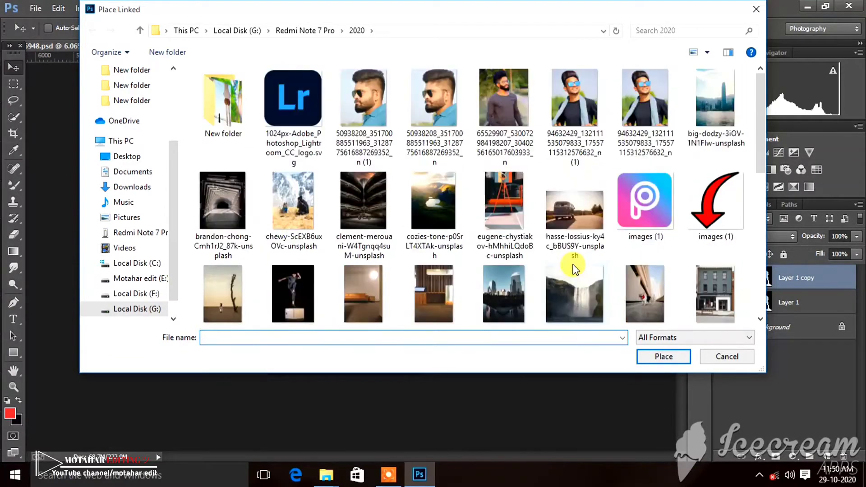
- Place the big-dodzy-3iOV-1N1Flw-unsplash skyline photo into the document
{"action": "left_click", "coordinate": [702, 119]}
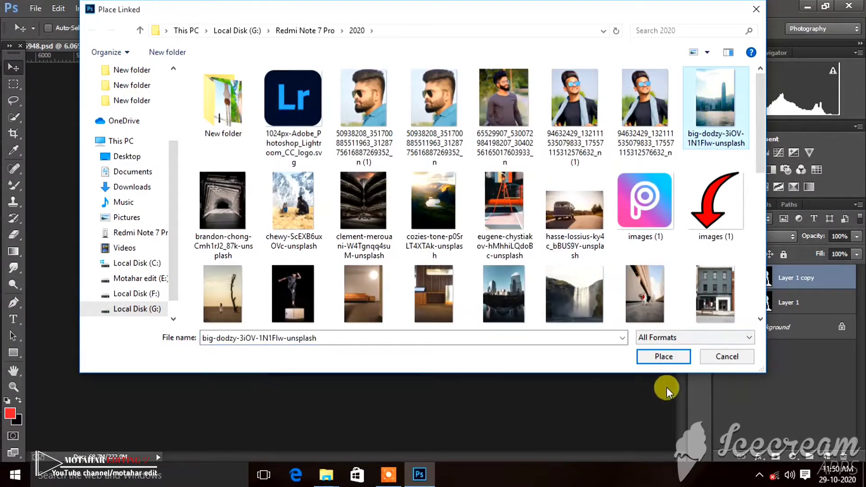
{"action": "left_click", "coordinate": [670, 365]}
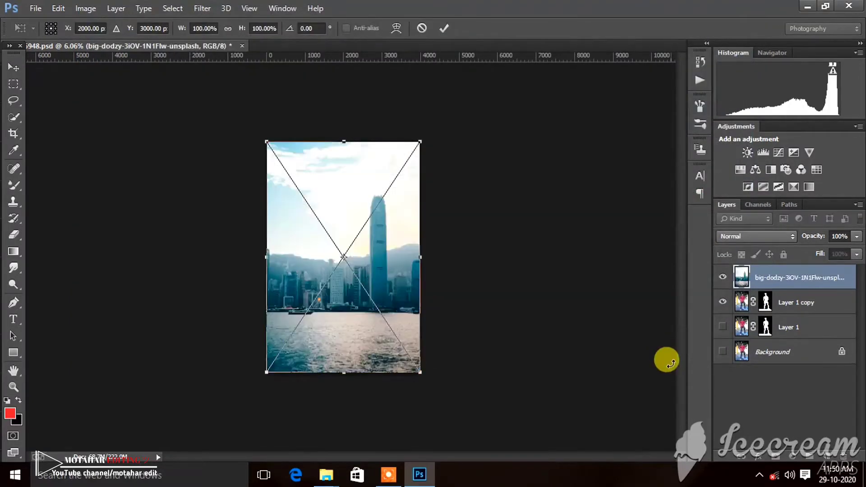
{"action": "left_click", "coordinate": [392, 479]}
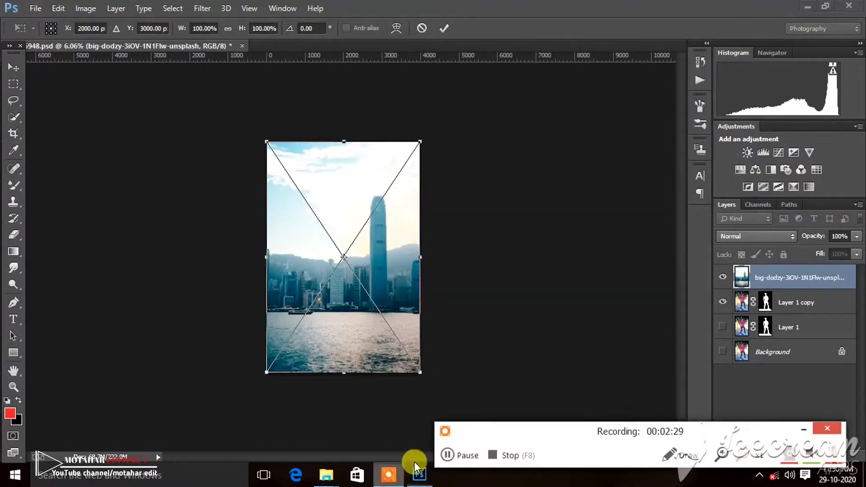
- Move the skyline layer below Layer 1 copy in the Layers panel
{"action": "left_click", "coordinate": [464, 460]}
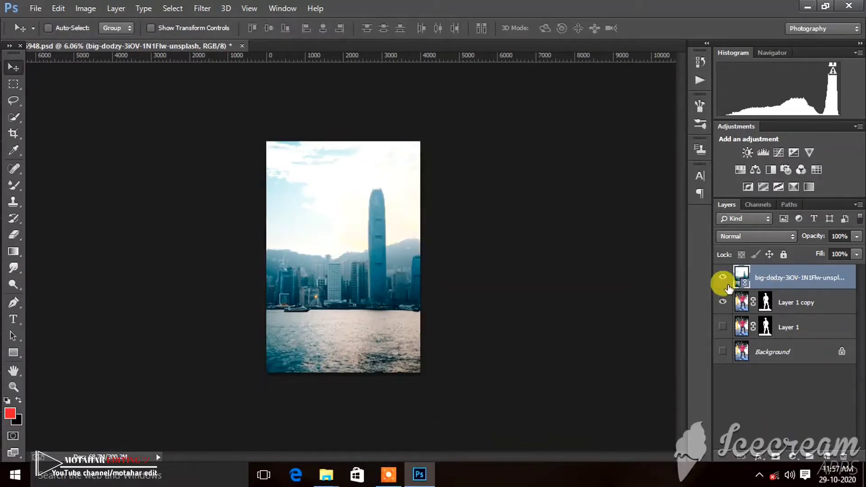
{"action": "mouse_move", "coordinate": [767, 278]}
{"action": "left_mouse_down"}
{"action": "mouse_move", "coordinate": [775, 307]}
{"action": "mouse_move", "coordinate": [770, 300]}
{"action": "left_mouse_up"}
{"action": "scroll", "coordinate": [351, 155], "scroll_direction": "up", "scroll_amount": 5}
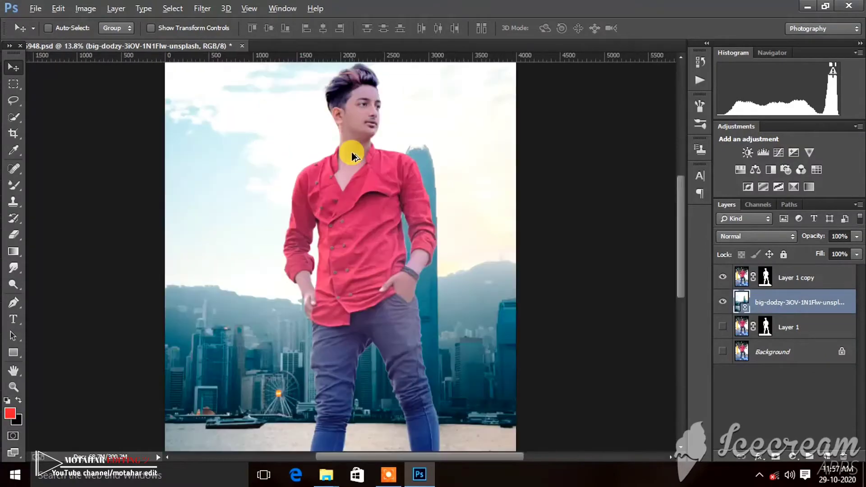
{"action": "scroll", "coordinate": [352, 156], "scroll_direction": "down", "scroll_amount": 3}
- Reposition the masked man slightly lower in front of the city
{"action": "left_click", "coordinate": [743, 278]}
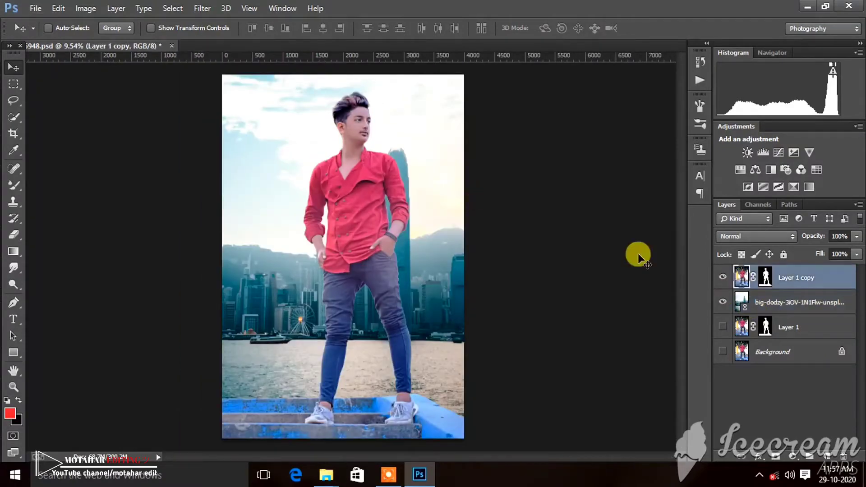
{"action": "left_click_drag", "start_coordinate": [407, 249], "coordinate": [411, 262]}
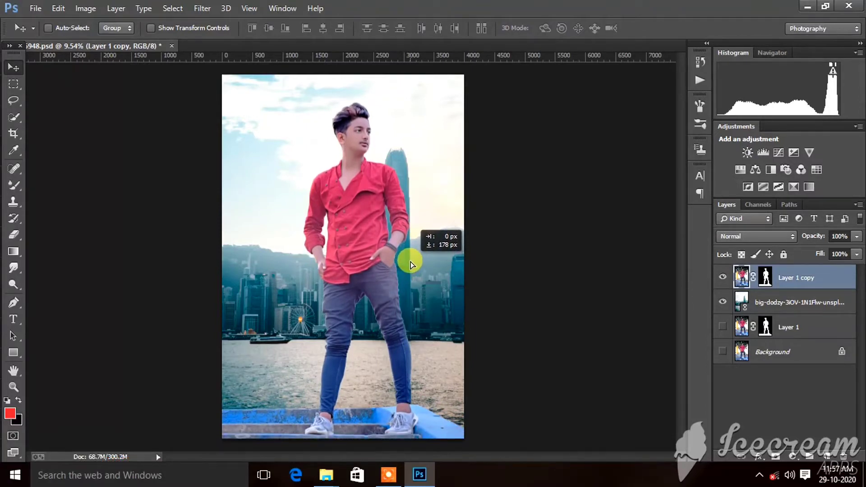
{"action": "key", "text": "ctrl+z"}
{"action": "key", "text": "ctrl+z"}
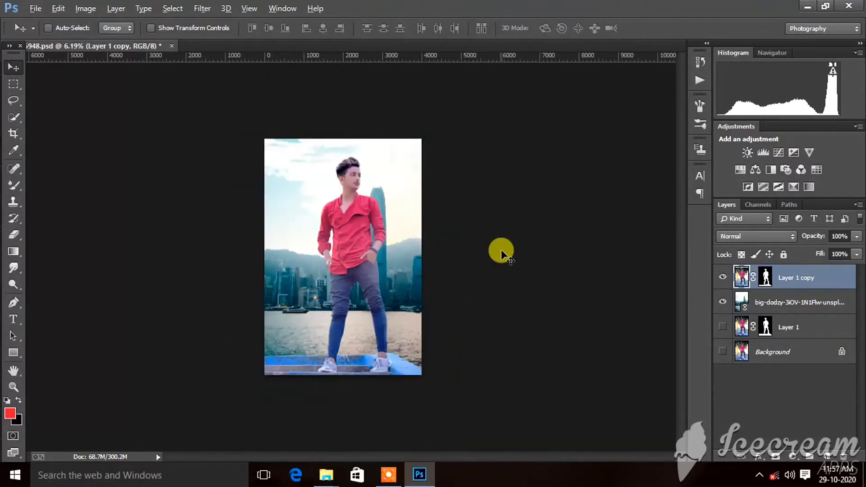
{"action": "scroll", "coordinate": [385, 183], "scroll_direction": "up", "scroll_amount": 2}
{"action": "scroll", "coordinate": [385, 183], "scroll_direction": "up", "scroll_amount": 1}
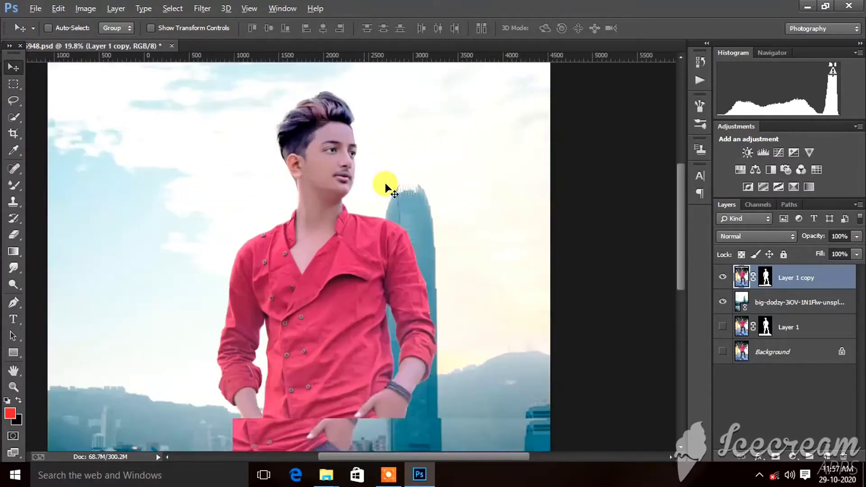
{"action": "scroll", "coordinate": [385, 183], "scroll_direction": "down", "scroll_amount": 2}
{"action": "left_click", "coordinate": [757, 307]}
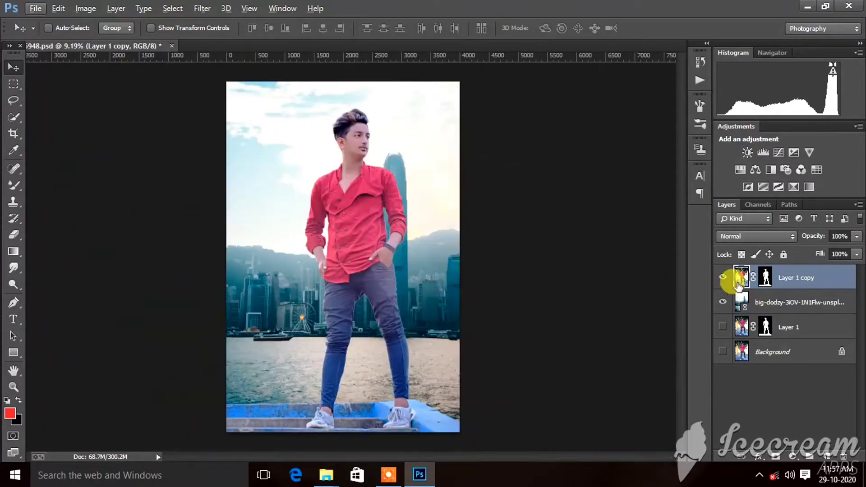
- Apply a Camera Raw filter brightening the skyline, adding contrast, with Highlights at -14
{"action": "left_click", "coordinate": [202, 8]}
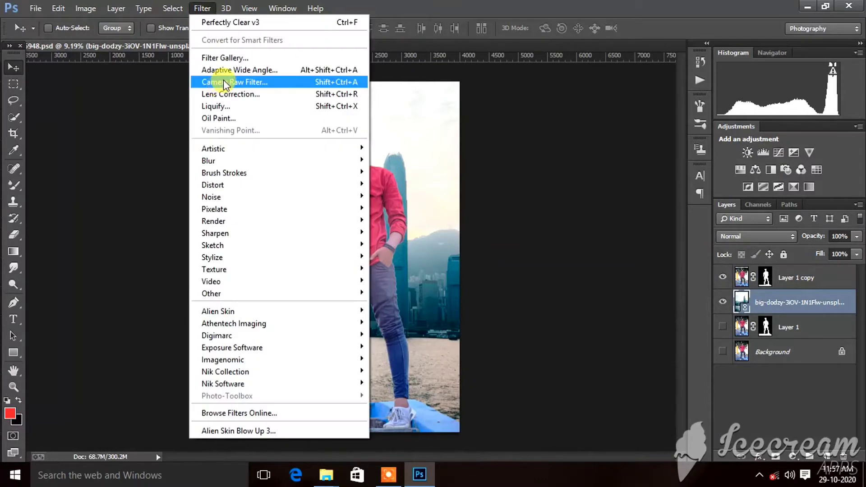
{"action": "left_click", "coordinate": [223, 79]}
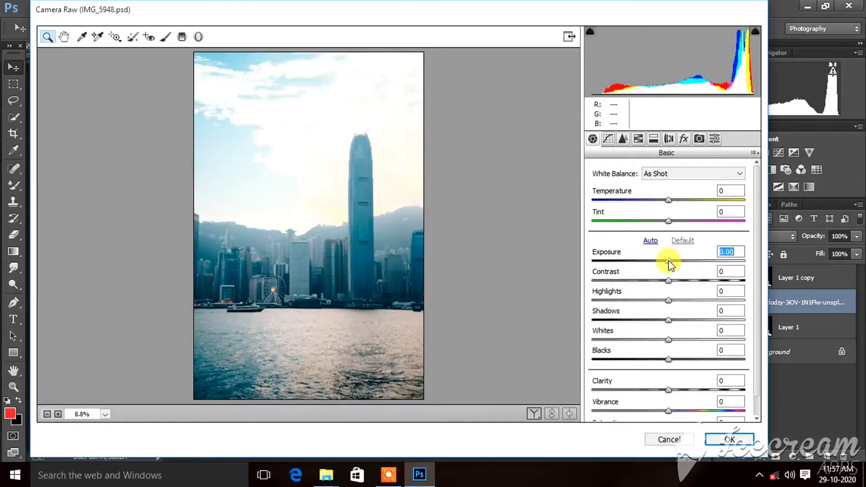
{"action": "mouse_move", "coordinate": [668, 260]}
{"action": "left_mouse_down"}
{"action": "mouse_move", "coordinate": [698, 285]}
{"action": "mouse_move", "coordinate": [682, 323]}
{"action": "left_mouse_up"}
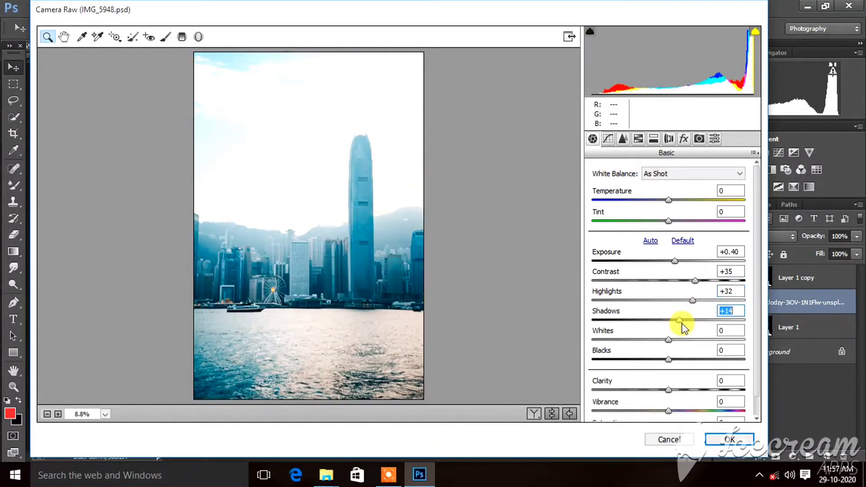
{"action": "left_click", "coordinate": [607, 139]}
{"action": "mouse_move", "coordinate": [669, 370]}
{"action": "left_mouse_down"}
{"action": "mouse_move", "coordinate": [659, 377]}
{"action": "mouse_move", "coordinate": [674, 392]}
{"action": "left_mouse_up"}
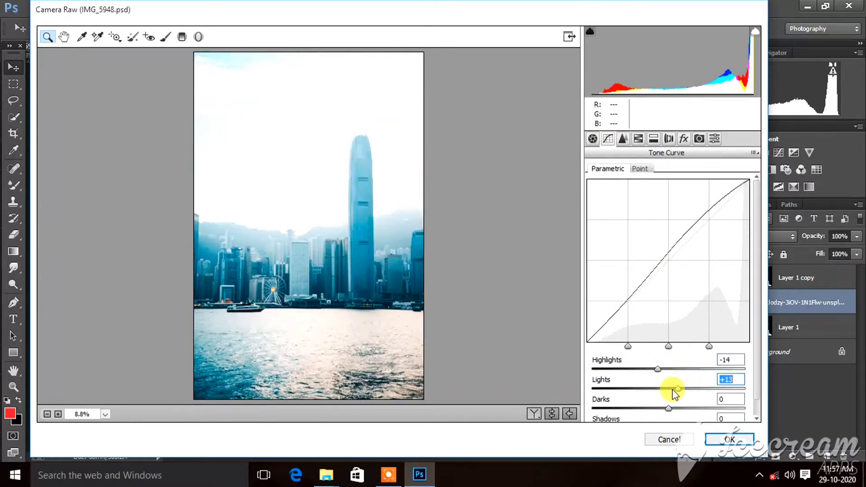
{"action": "left_click", "coordinate": [533, 414]}
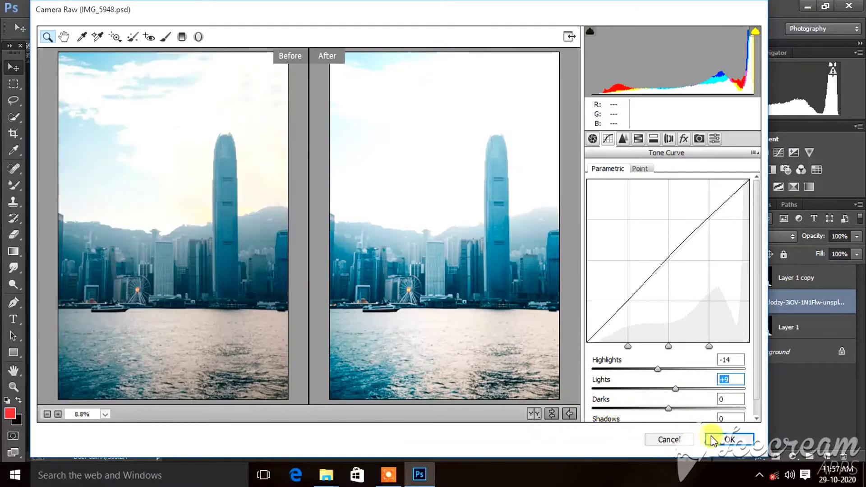
{"action": "left_click", "coordinate": [726, 439]}
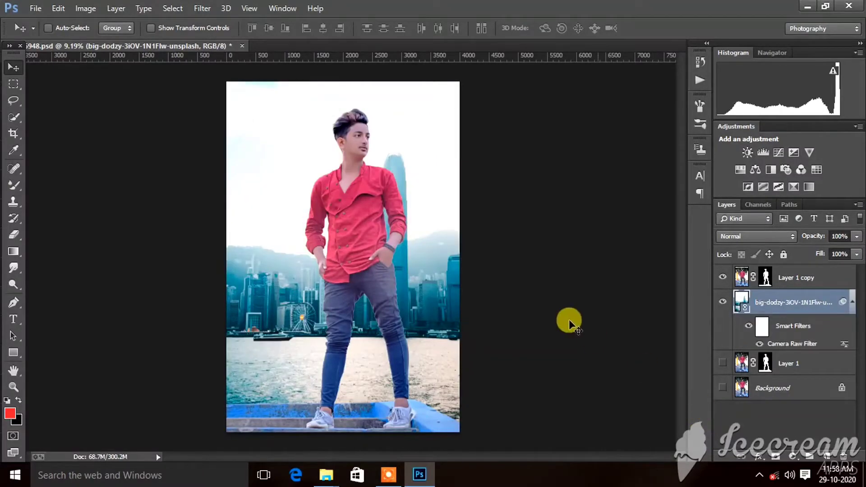
{"action": "key", "text": "ctrl+z"}
{"action": "key", "text": "ctrl+z"}
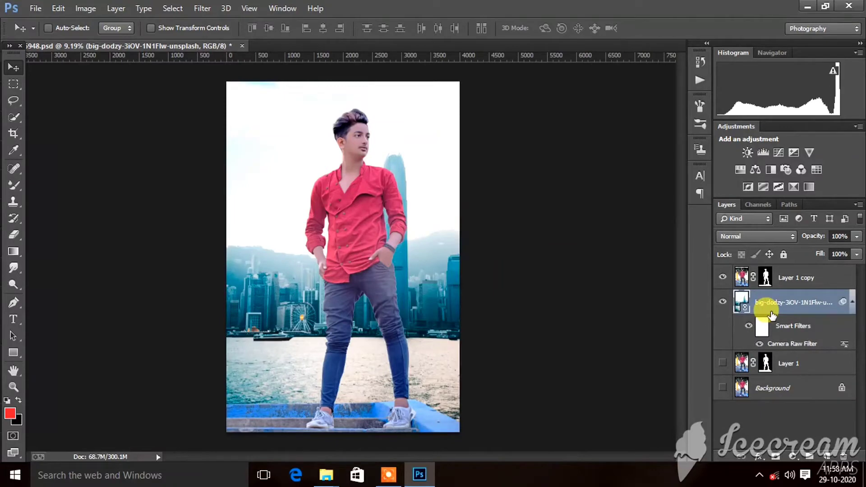
- Duplicate the toned skyline layer and move the copy above Layer 1 copy, keeping Normal blending
{"action": "key", "text": "ctrl+j"}
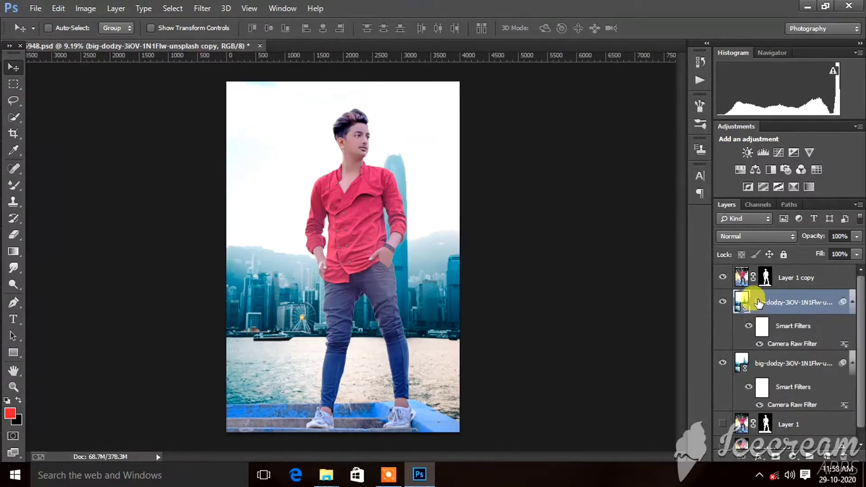
{"action": "left_click_drag", "start_coordinate": [757, 303], "coordinate": [757, 271]}
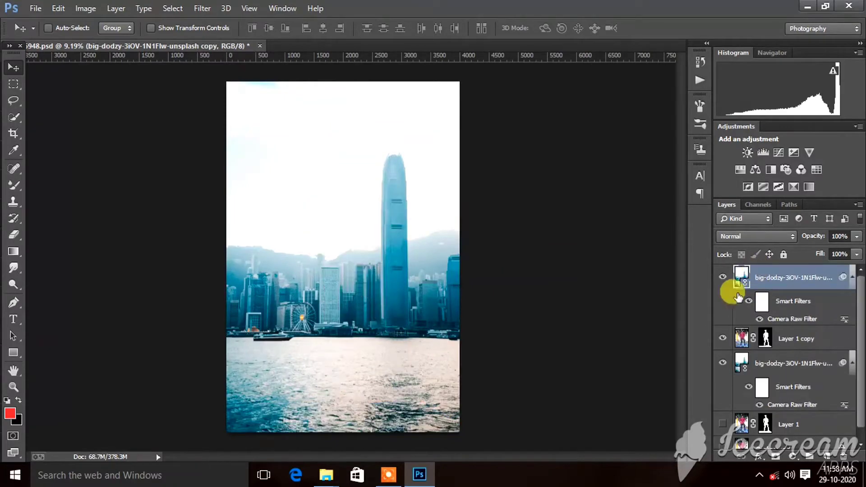
{"action": "left_click", "coordinate": [751, 235]}
{"action": "left_click", "coordinate": [763, 288]}
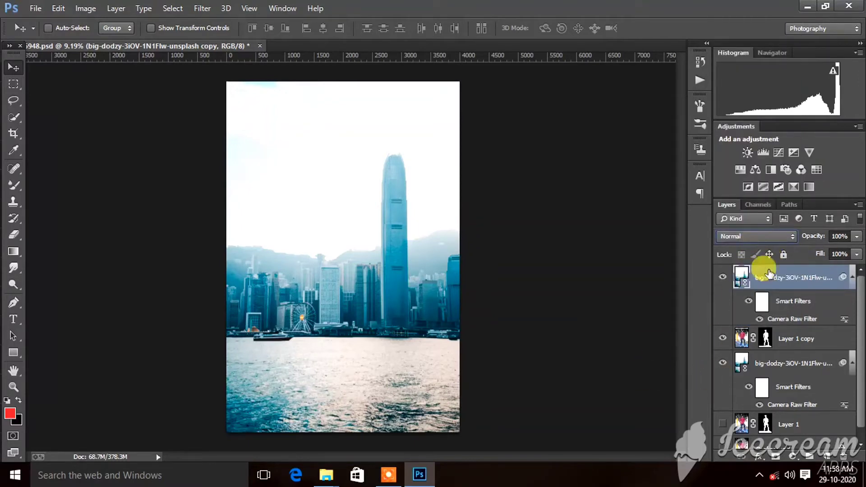
- Add a Gaussian Blur of about 5.9 pixels to the top skyline copy
{"action": "left_click", "coordinate": [200, 12]}
{"action": "mouse_move", "coordinate": [278, 160]}
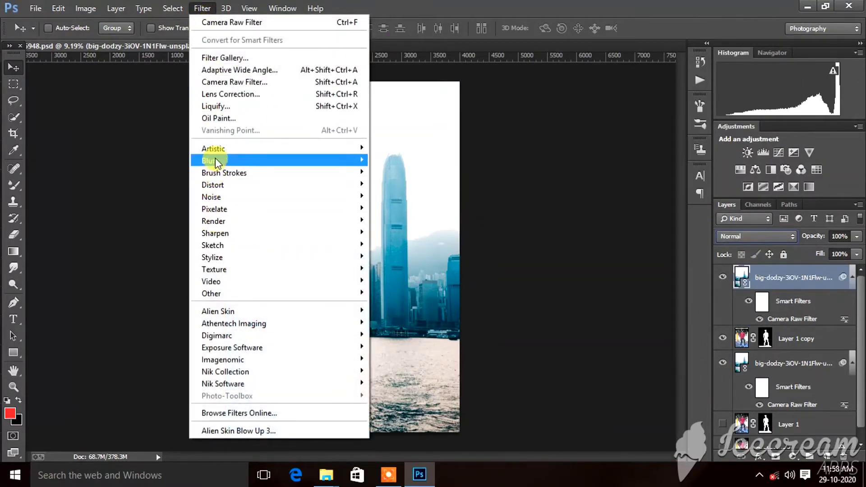
{"action": "left_click", "coordinate": [403, 250]}
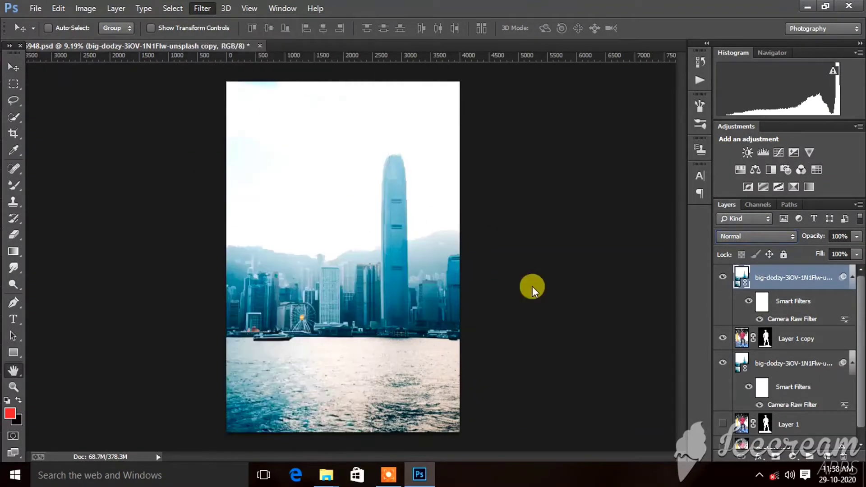
{"action": "left_click_drag", "start_coordinate": [565, 298], "coordinate": [589, 298]}
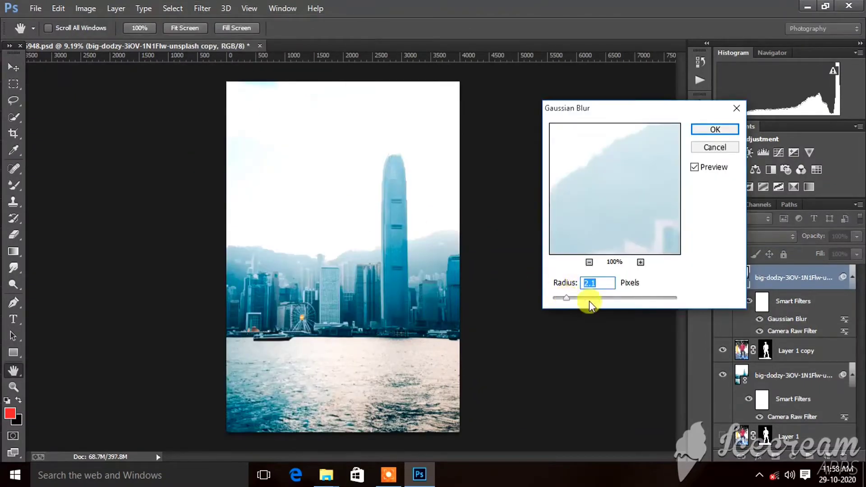
{"action": "left_click", "coordinate": [704, 130]}
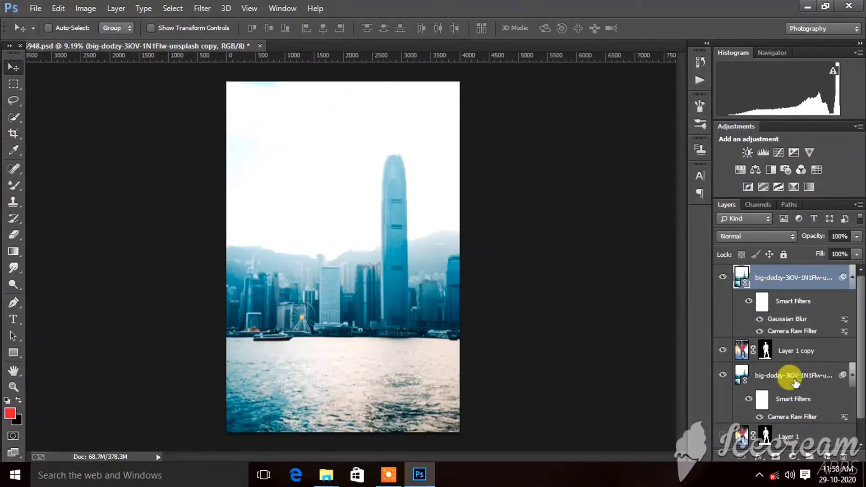
- Give the blurred skyline copy a white layer mask, Screen blending and 65% fill
{"action": "left_click", "coordinate": [775, 456]}
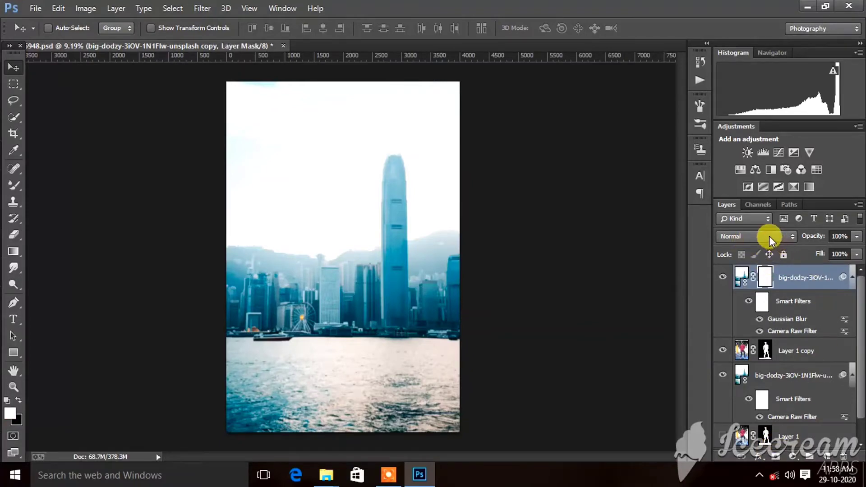
{"action": "left_click", "coordinate": [769, 236]}
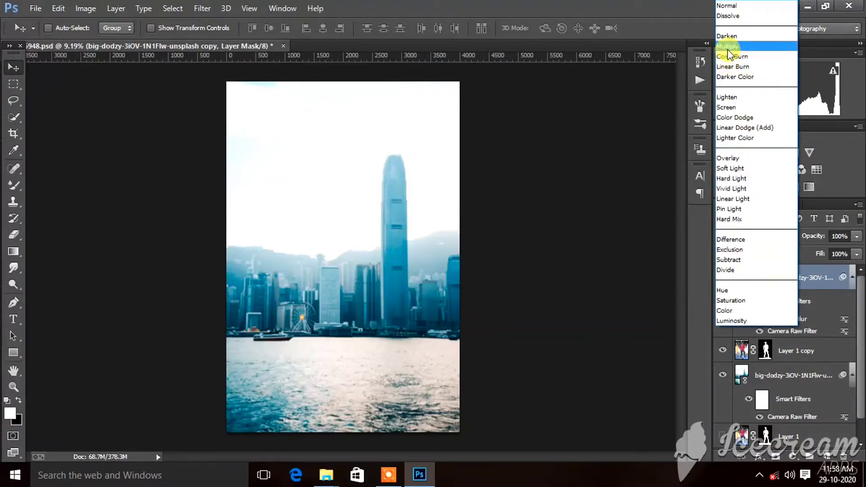
{"action": "left_click", "coordinate": [727, 105]}
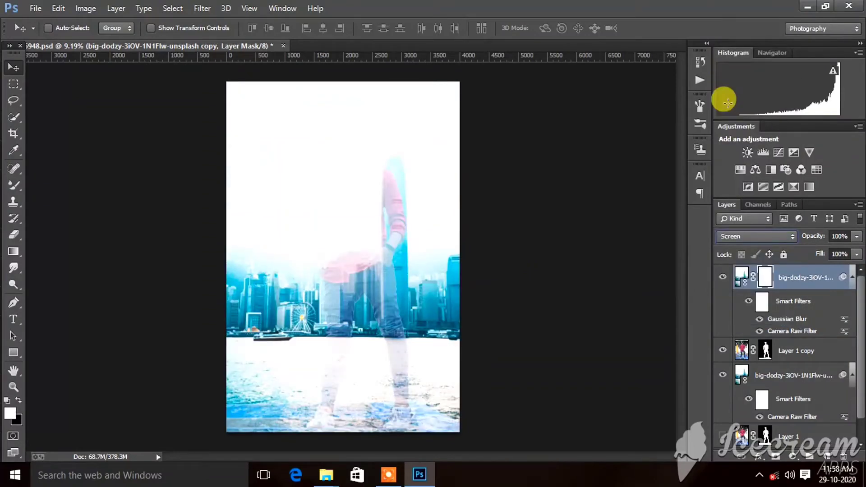
{"action": "left_click_drag", "start_coordinate": [856, 254], "coordinate": [824, 282]}
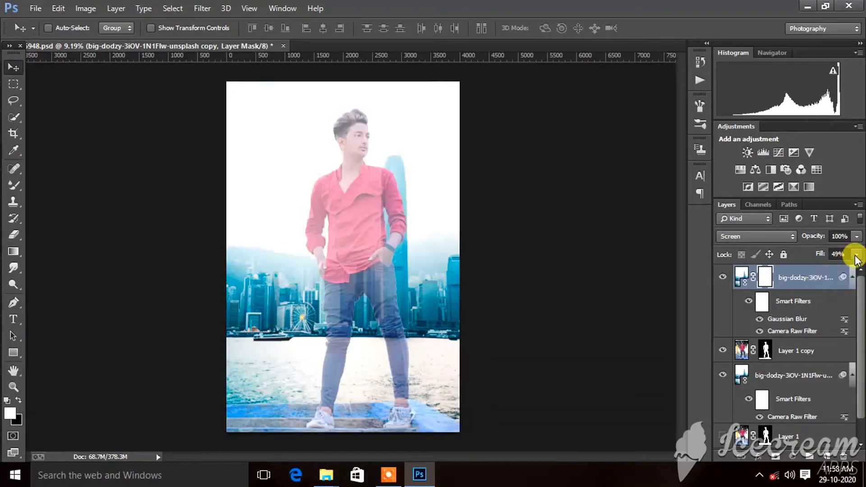
{"action": "mouse_move", "coordinate": [820, 267]}
{"action": "left_mouse_down"}
{"action": "mouse_move", "coordinate": [800, 276]}
{"action": "mouse_move", "coordinate": [837, 273]}
{"action": "left_mouse_up"}
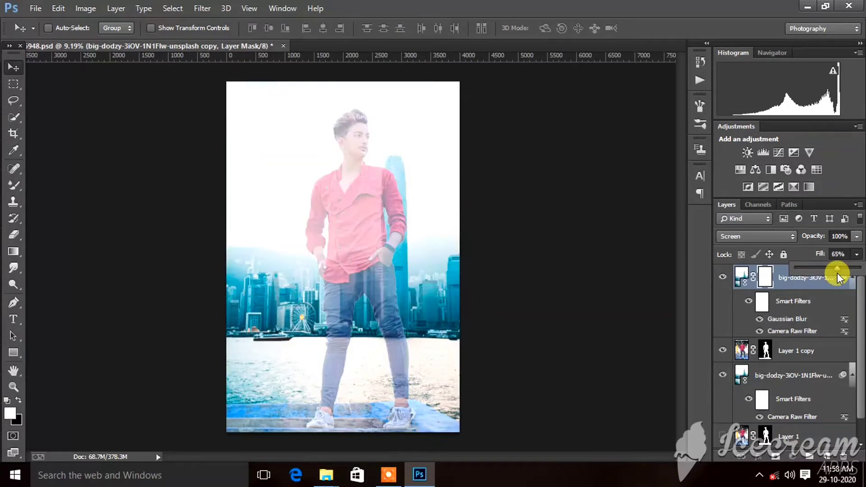
{"action": "left_click", "coordinate": [485, 206]}
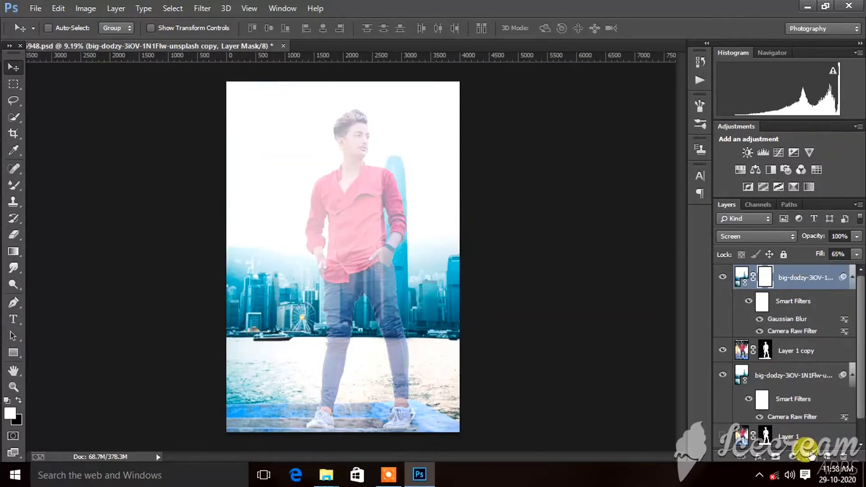
- Invert the skyline copy's mask and pick a soft brush sized 507 px
{"action": "key", "text": "ctrl+i"}
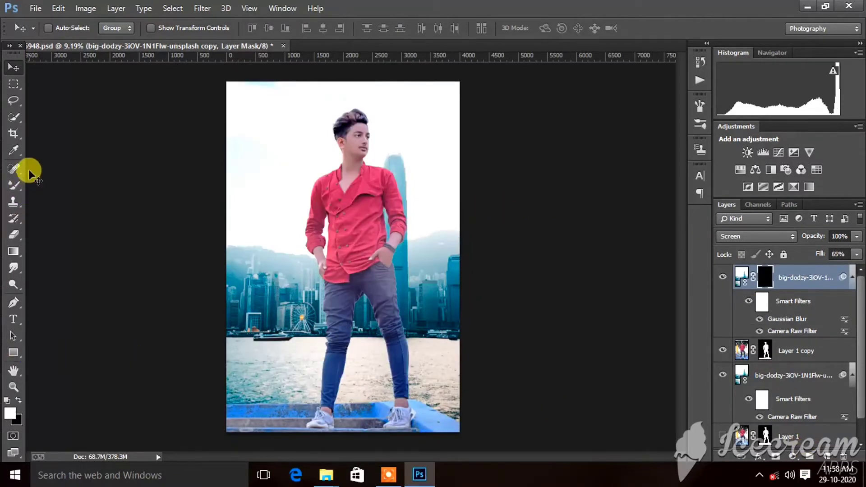
{"action": "left_click", "coordinate": [17, 185]}
{"action": "left_click", "coordinate": [68, 195]}
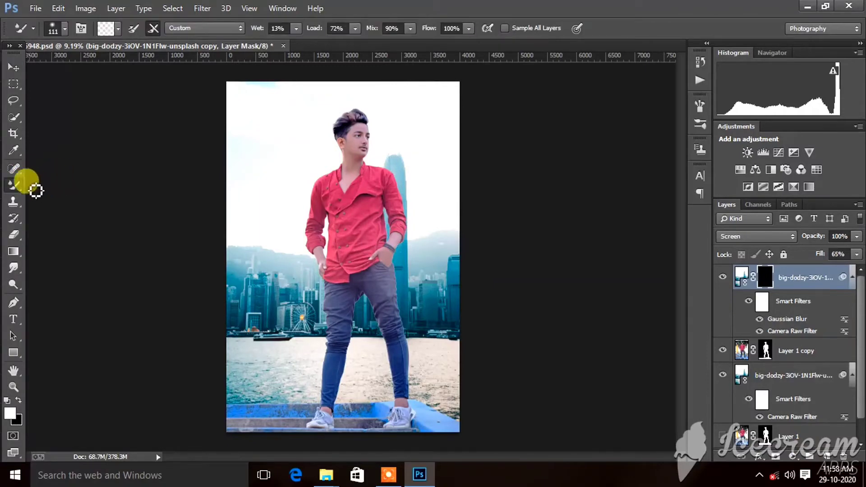
{"action": "left_click", "coordinate": [18, 185]}
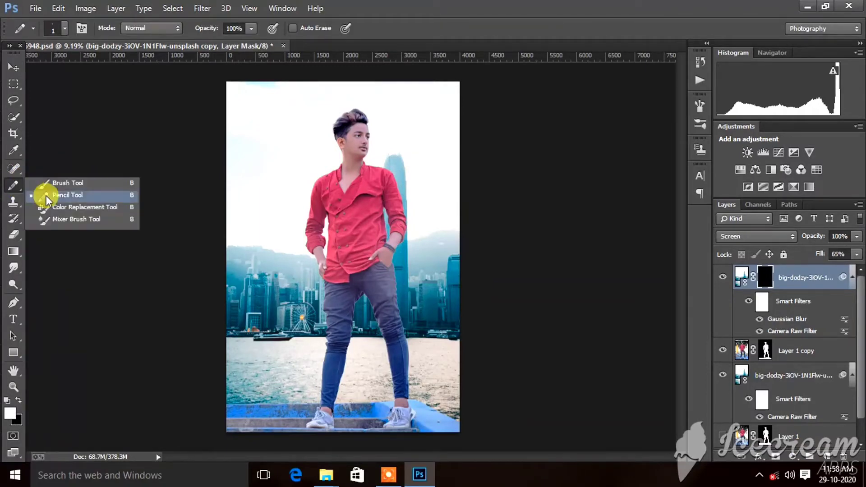
{"action": "left_click", "coordinate": [63, 184]}
{"action": "scroll", "coordinate": [222, 194], "scroll_direction": "up", "scroll_amount": 1}
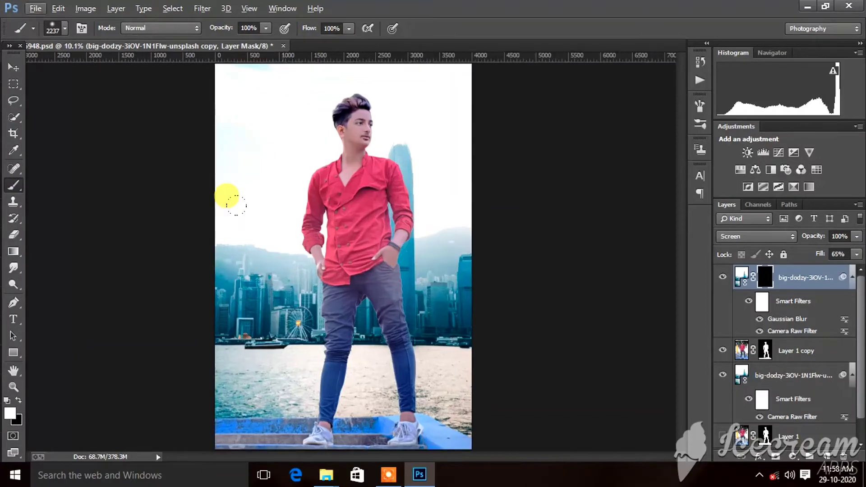
{"action": "scroll", "coordinate": [213, 251], "scroll_direction": "up", "scroll_amount": 4}
{"action": "scroll", "coordinate": [235, 225], "scroll_direction": "down", "scroll_amount": 3}
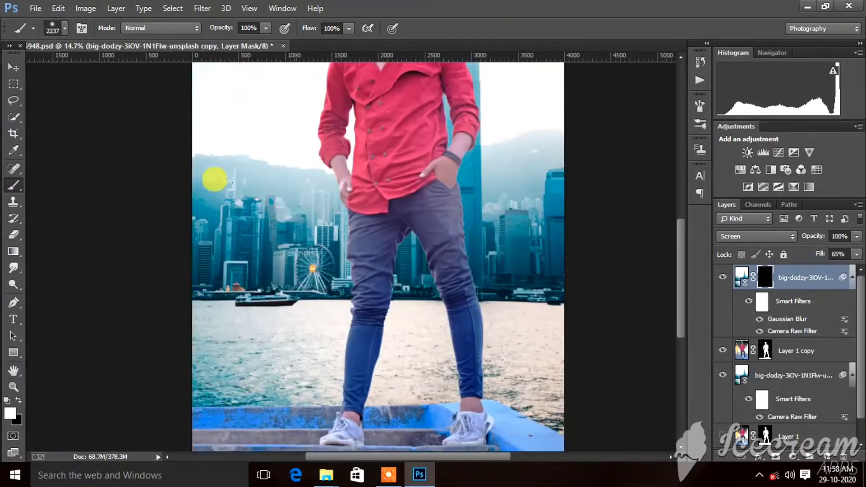
{"action": "right_click", "coordinate": [386, 295]}
{"action": "left_click", "coordinate": [426, 291]}
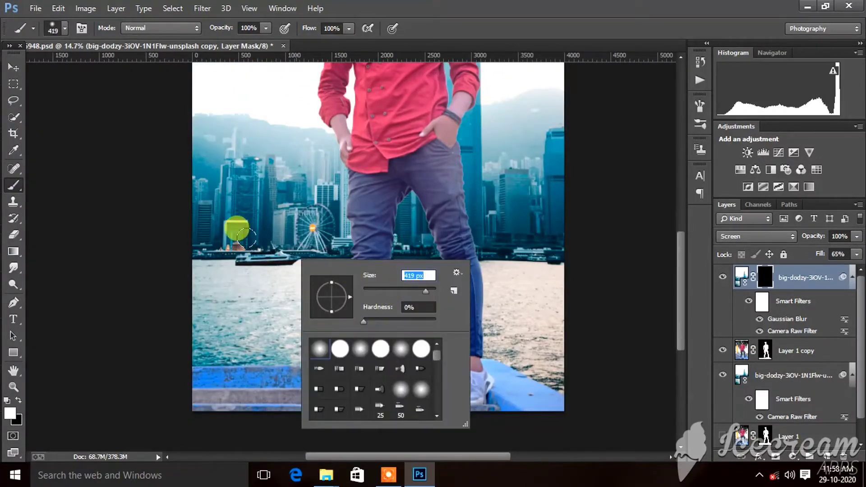
{"action": "left_click_drag", "start_coordinate": [434, 296], "coordinate": [112, 126]}
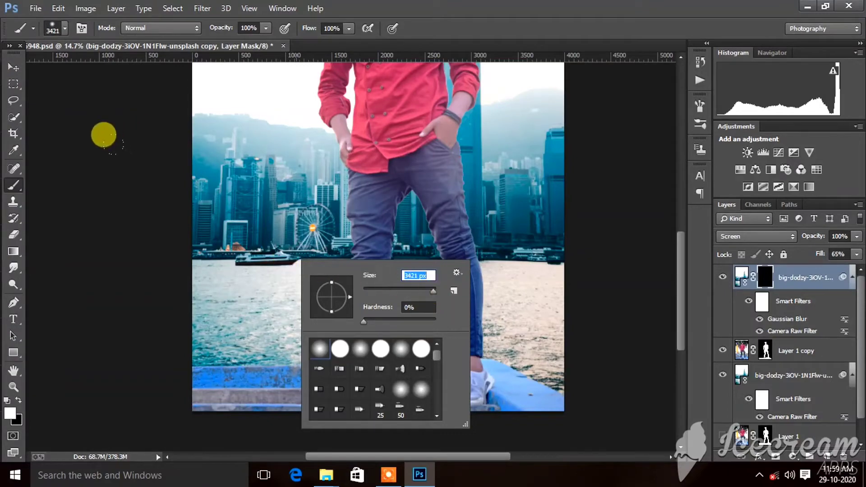
{"action": "left_click", "coordinate": [429, 290]}
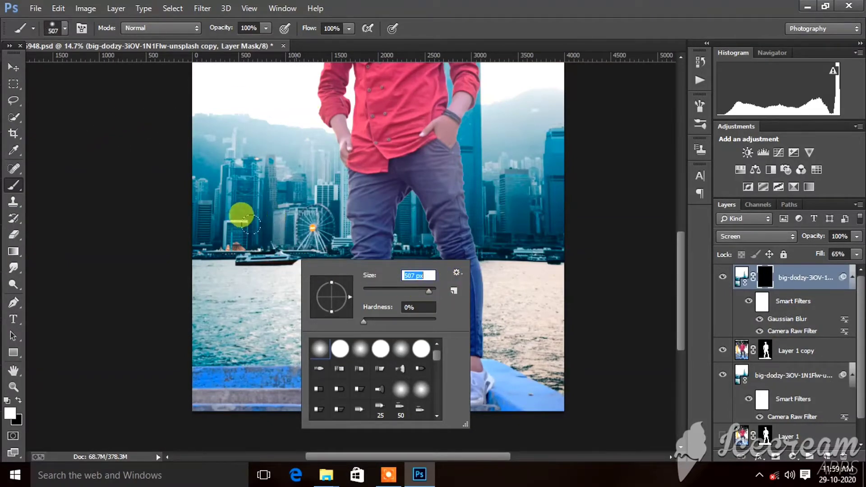
{"action": "left_click", "coordinate": [241, 234]}
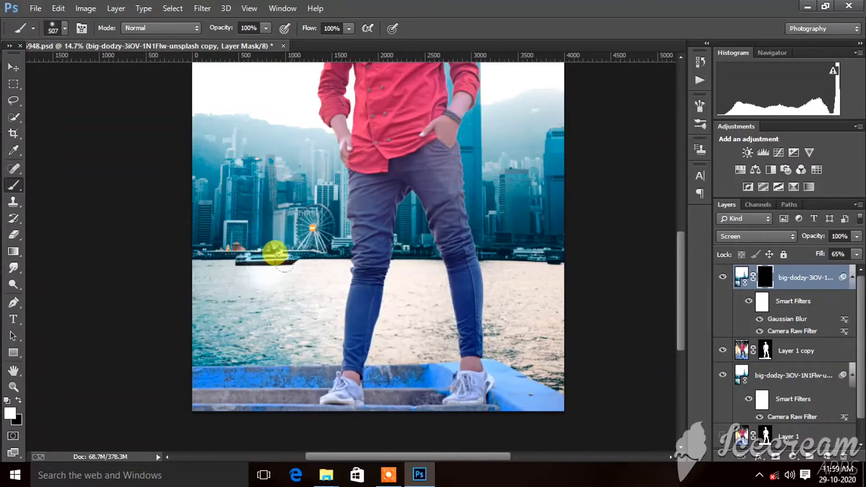
- Enlarge the brush to 3026 px and paint the mask to reveal skyline around the man
{"action": "right_click", "coordinate": [314, 256]}
{"action": "left_click_drag", "start_coordinate": [386, 280], "coordinate": [450, 281]}
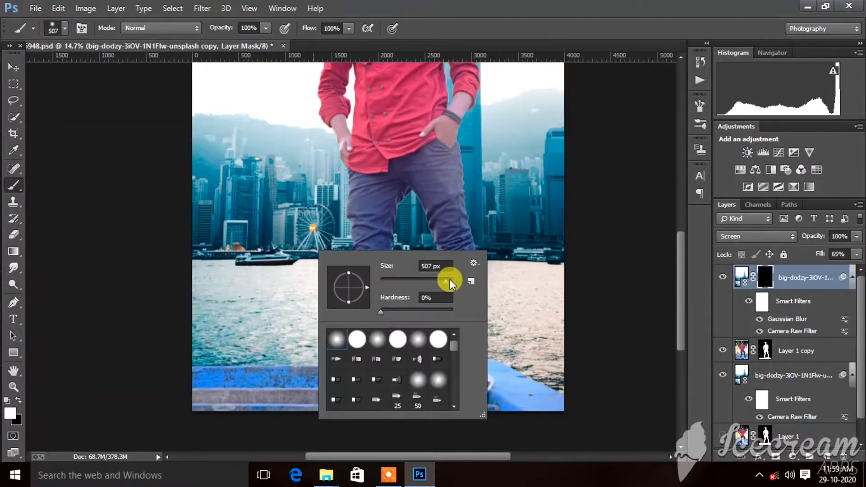
{"action": "left_click", "coordinate": [104, 176]}
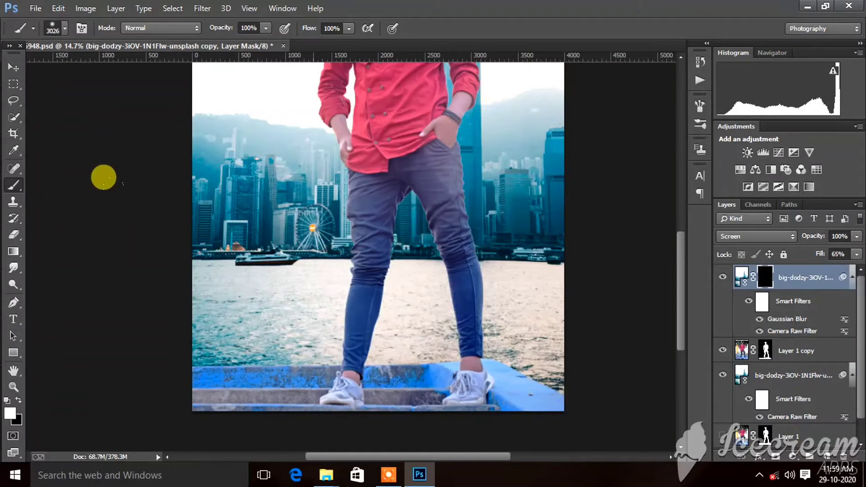
{"action": "left_click", "coordinate": [104, 177]}
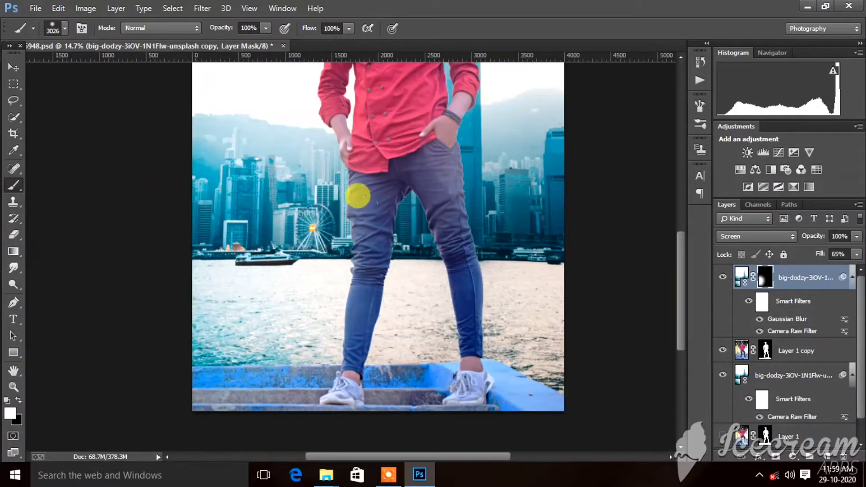
{"action": "scroll", "coordinate": [577, 241], "scroll_direction": "right", "scroll_amount": 2}
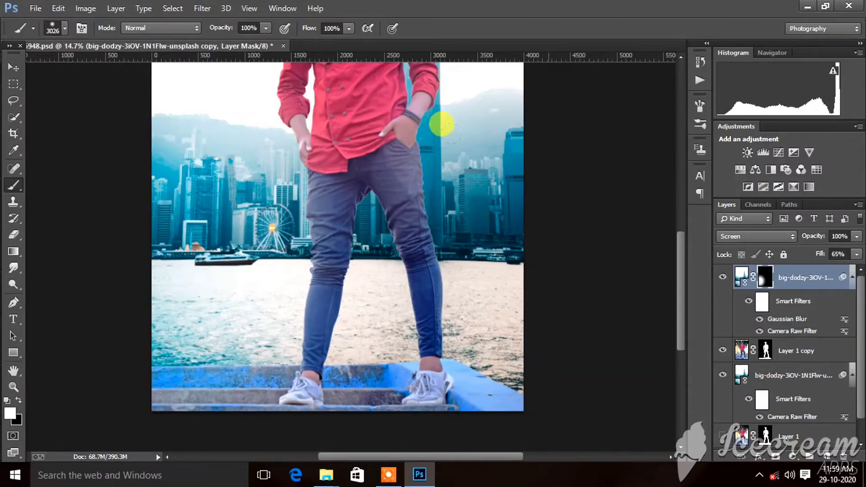
{"action": "left_click_drag", "start_coordinate": [442, 123], "coordinate": [454, 162]}
{"action": "scroll", "coordinate": [455, 162], "scroll_direction": "up", "scroll_amount": 3}
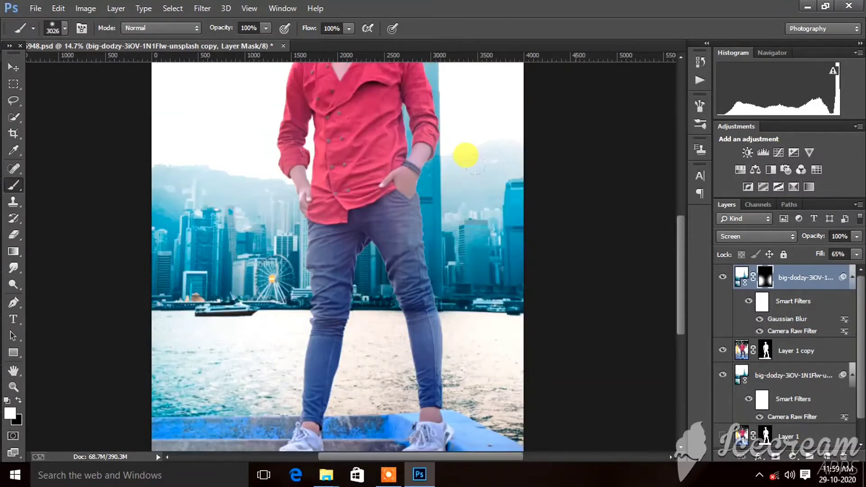
{"action": "scroll", "coordinate": [454, 163], "scroll_direction": "up", "scroll_amount": 2}
{"action": "scroll", "coordinate": [453, 117], "scroll_direction": "up", "scroll_amount": 2}
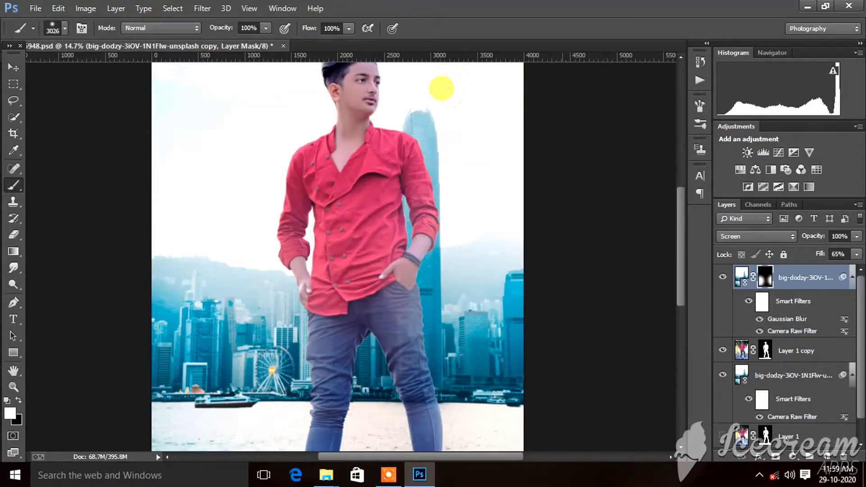
{"action": "scroll", "coordinate": [70, 130], "scroll_direction": "up", "scroll_amount": 2}
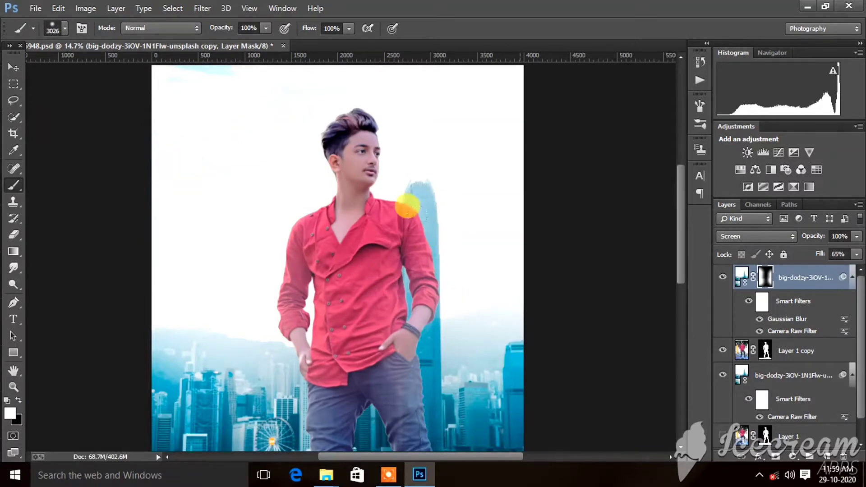
{"action": "scroll", "coordinate": [447, 289], "scroll_direction": "down", "scroll_amount": 2, "text": "alt"}
{"action": "scroll", "coordinate": [448, 250], "scroll_direction": "down", "scroll_amount": 1, "text": "alt"}
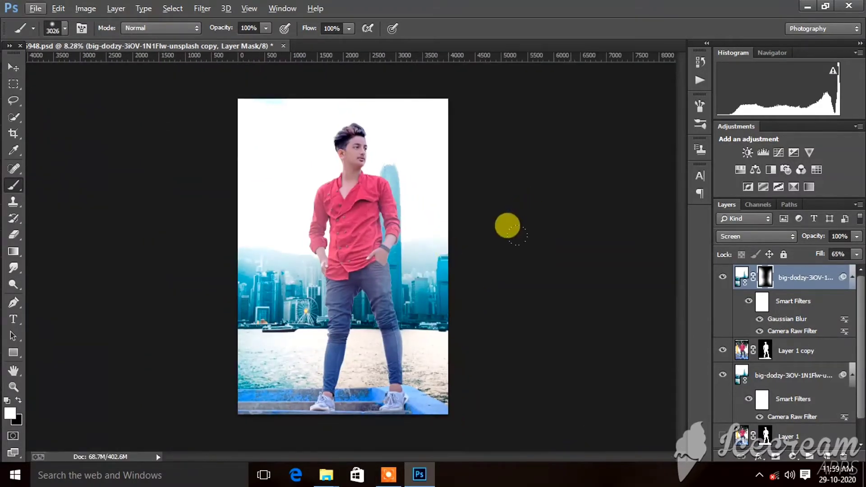
{"action": "scroll", "coordinate": [400, 252], "scroll_direction": "up", "scroll_amount": 1, "text": "alt"}
{"action": "scroll", "coordinate": [399, 262], "scroll_direction": "up", "scroll_amount": 2, "text": "alt"}
{"action": "scroll", "coordinate": [399, 261], "scroll_direction": "up", "scroll_amount": 1, "text": "alt"}
{"action": "scroll", "coordinate": [396, 253], "scroll_direction": "up", "scroll_amount": 1, "text": "alt"}
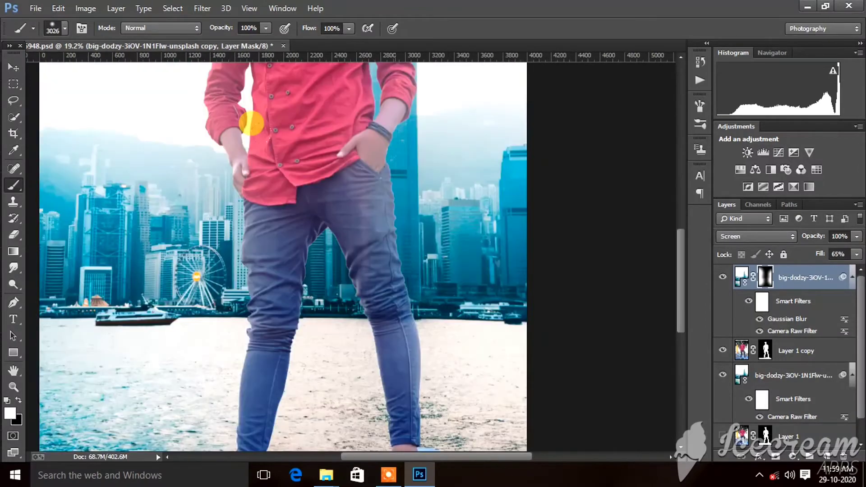
{"action": "scroll", "coordinate": [299, 170], "scroll_direction": "down", "scroll_amount": 3, "text": "alt"}
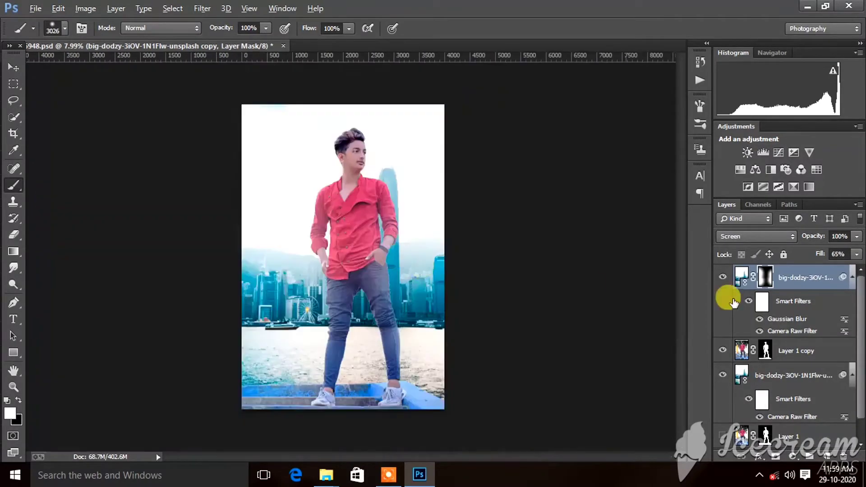
- Set the skyline layer's fill to 100%
{"action": "left_click", "coordinate": [857, 254]}
{"action": "mouse_move", "coordinate": [837, 268]}
{"action": "left_mouse_down"}
{"action": "mouse_move", "coordinate": [859, 269]}
{"action": "mouse_move", "coordinate": [802, 271]}
{"action": "mouse_move", "coordinate": [843, 267]}
{"action": "mouse_move", "coordinate": [839, 277]}
{"action": "left_mouse_up"}
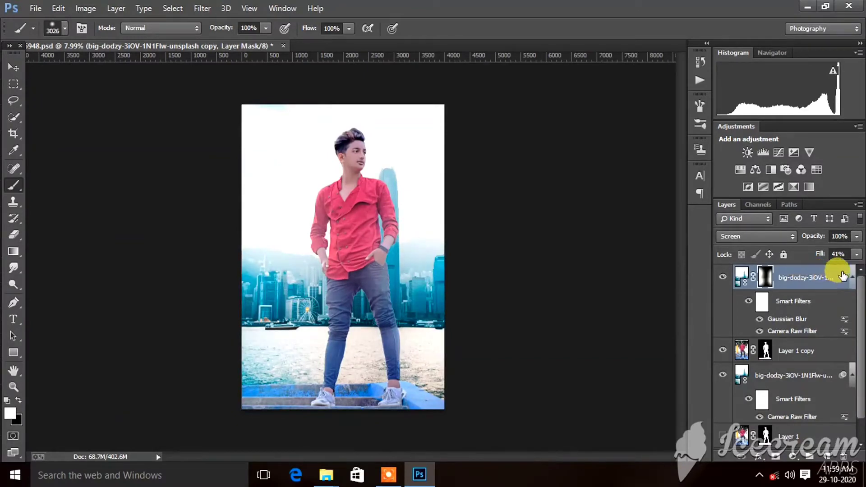
{"action": "left_click", "coordinate": [856, 254]}
{"action": "left_click_drag", "start_coordinate": [826, 266], "coordinate": [858, 271]}
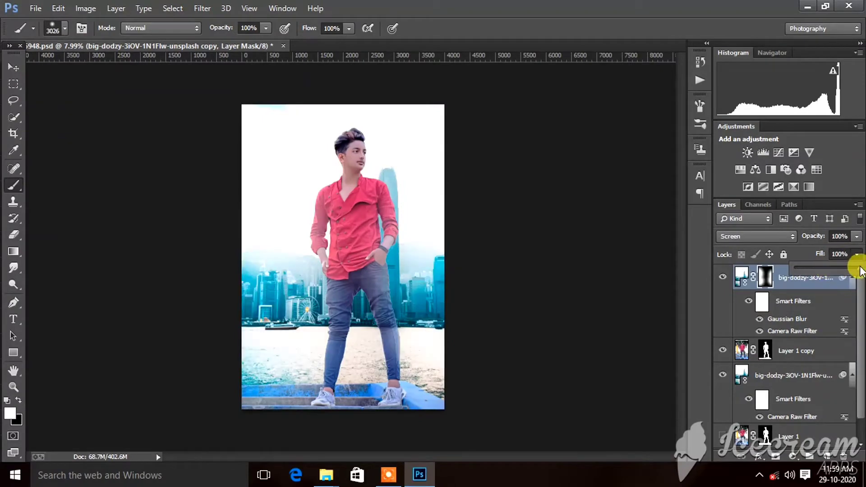
{"action": "left_click", "coordinate": [742, 373]}
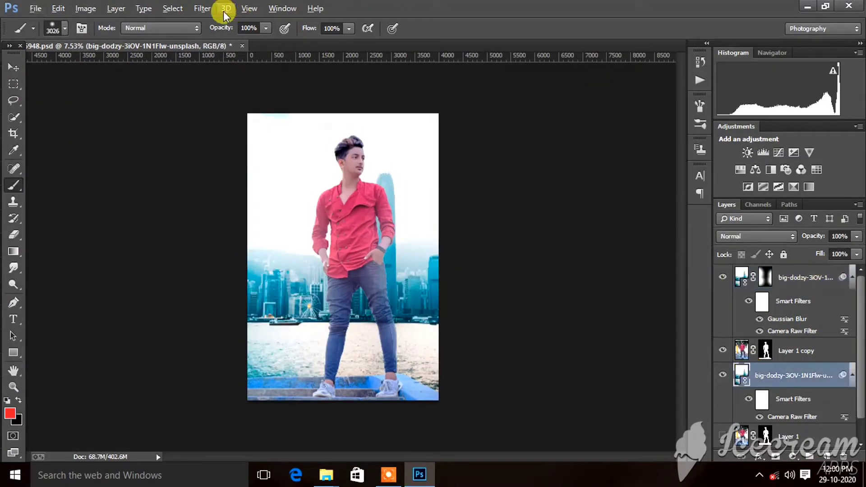
- Apply a 20 px Tilt-Shift blur to the lower skyline, keeping the bottom sharp
{"action": "left_click", "coordinate": [202, 8]}
{"action": "mouse_move", "coordinate": [208, 160]}
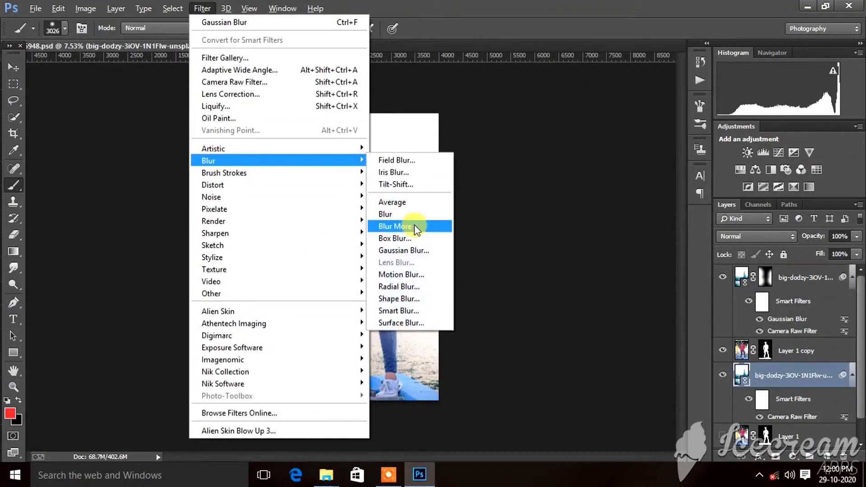
{"action": "left_click", "coordinate": [394, 185]}
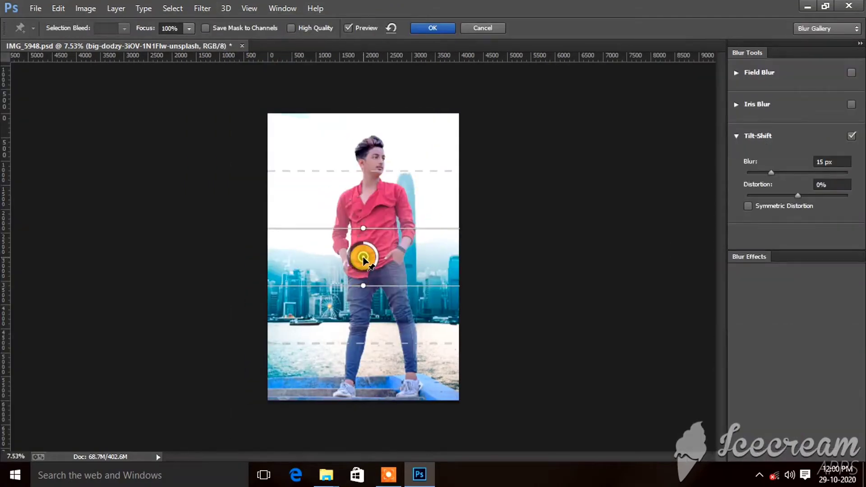
{"action": "left_click_drag", "start_coordinate": [363, 258], "coordinate": [370, 424]}
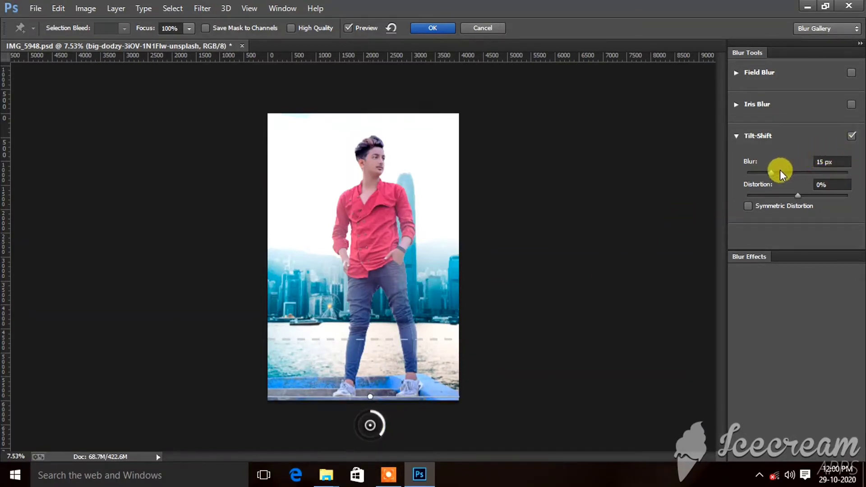
{"action": "left_click", "coordinate": [850, 135]}
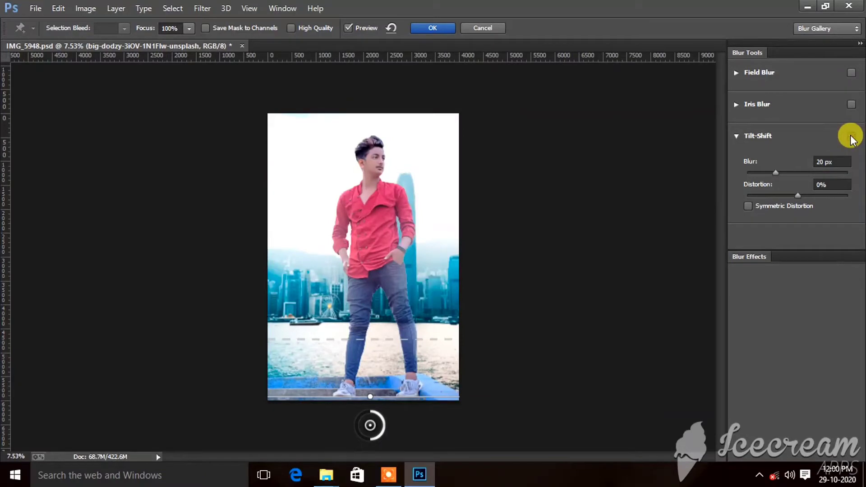
{"action": "left_click", "coordinate": [432, 28]}
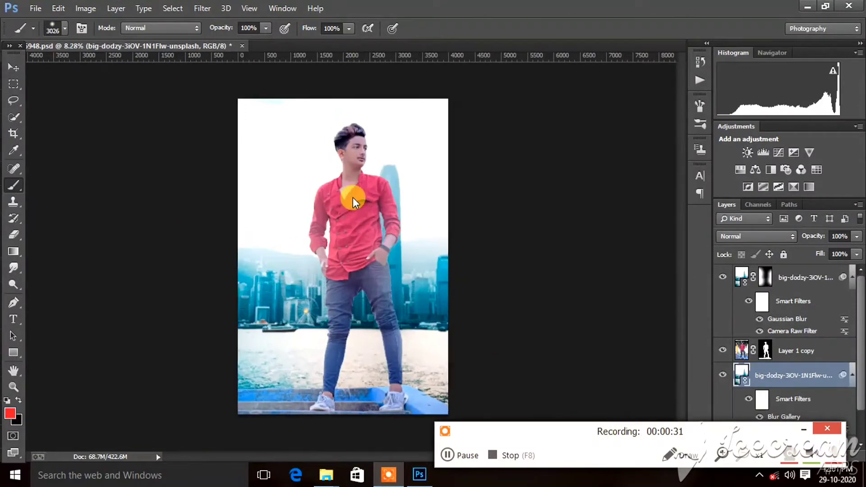
- On Layer 1 copy, Quick-Select the left part of the blue boat
{"action": "scroll", "coordinate": [353, 196], "scroll_direction": "up", "scroll_amount": 3}
{"action": "scroll", "coordinate": [383, 248], "scroll_direction": "down", "scroll_amount": 5}
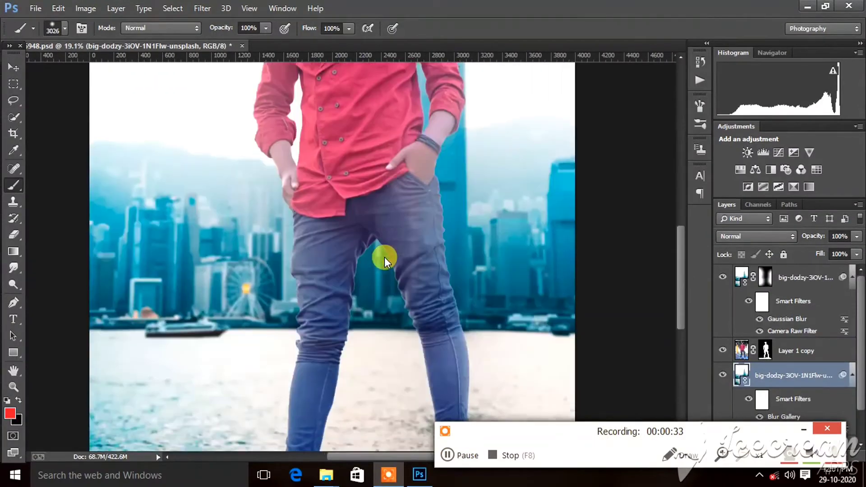
{"action": "scroll", "coordinate": [384, 257], "scroll_direction": "down", "scroll_amount": 3}
{"action": "scroll", "coordinate": [384, 257], "scroll_direction": "down", "scroll_amount": 2}
{"action": "scroll", "coordinate": [383, 257], "scroll_direction": "down", "scroll_amount": 2}
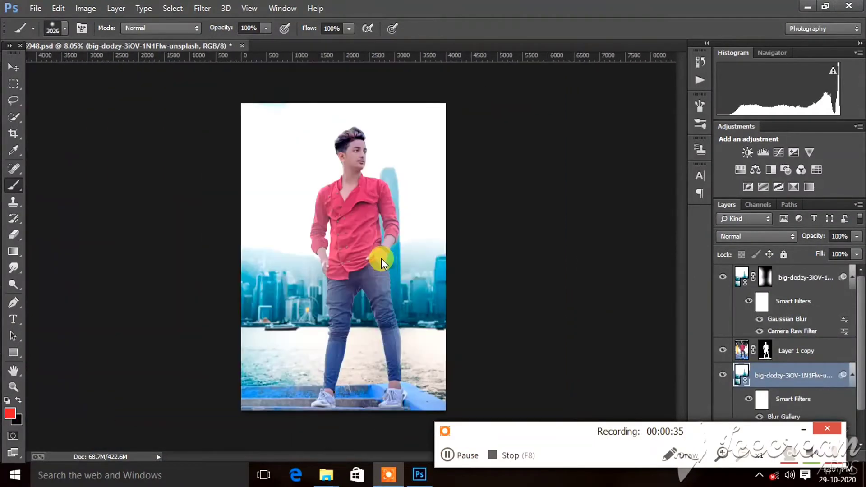
{"action": "left_click", "coordinate": [740, 351]}
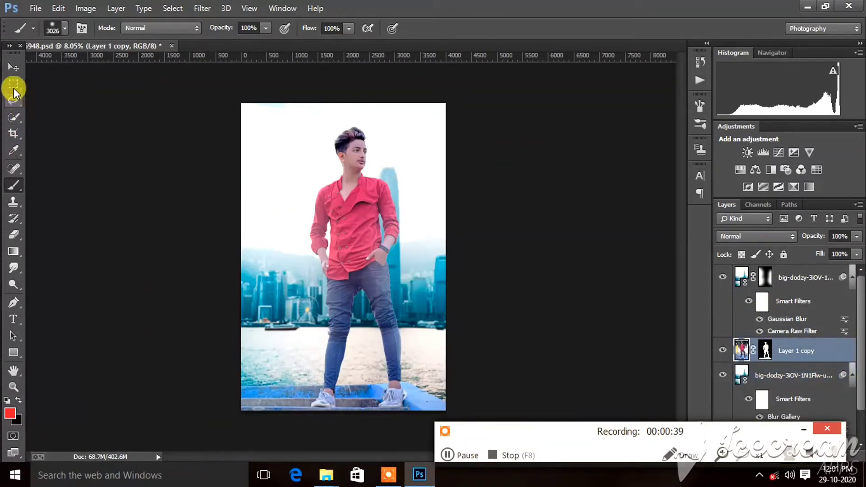
{"action": "left_click", "coordinate": [13, 117]}
{"action": "scroll", "coordinate": [324, 335], "scroll_direction": "up", "scroll_amount": 2}
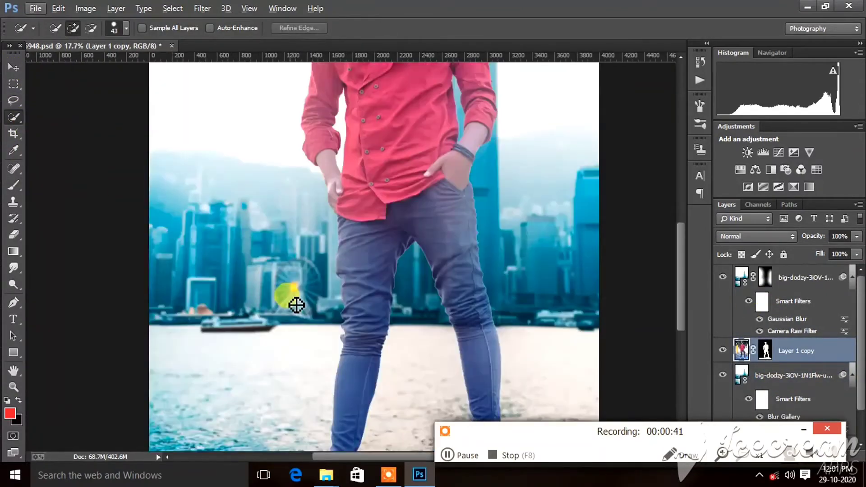
{"action": "scroll", "coordinate": [296, 305], "scroll_direction": "down", "scroll_amount": 1}
{"action": "scroll", "coordinate": [297, 305], "scroll_direction": "down", "scroll_amount": 3}
{"action": "scroll", "coordinate": [232, 290], "scroll_direction": "up", "scroll_amount": 2}
{"action": "scroll", "coordinate": [164, 183], "scroll_direction": "up", "scroll_amount": 2}
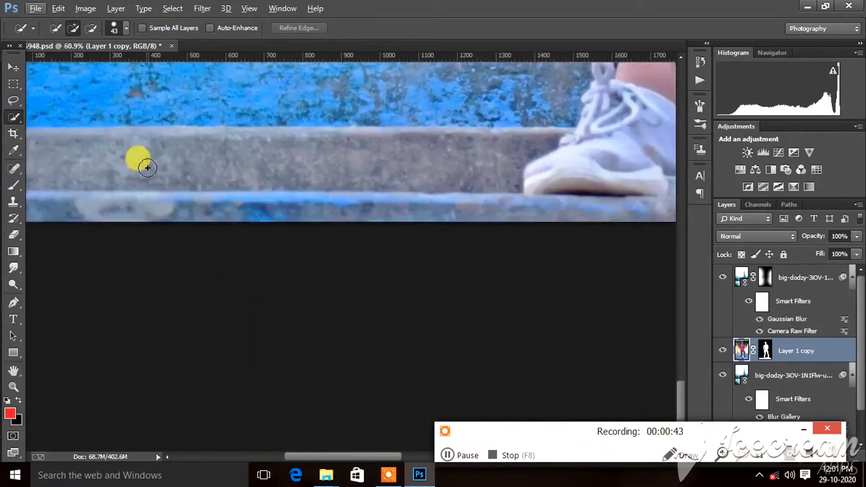
{"action": "scroll", "coordinate": [139, 158], "scroll_direction": "up", "scroll_amount": 1}
{"action": "mouse_move", "coordinate": [157, 187]}
{"action": "left_mouse_down"}
{"action": "mouse_move", "coordinate": [145, 193]}
{"action": "mouse_move", "coordinate": [294, 226]}
{"action": "mouse_move", "coordinate": [400, 189]}
{"action": "mouse_move", "coordinate": [438, 247]}
{"action": "mouse_move", "coordinate": [433, 242]}
{"action": "mouse_move", "coordinate": [608, 161]}
{"action": "mouse_move", "coordinate": [611, 172]}
{"action": "mouse_move", "coordinate": [474, 309]}
{"action": "mouse_move", "coordinate": [315, 290]}
{"action": "mouse_move", "coordinate": [541, 316]}
{"action": "mouse_move", "coordinate": [551, 300]}
{"action": "mouse_move", "coordinate": [560, 303]}
{"action": "mouse_move", "coordinate": [507, 300]}
{"action": "mouse_move", "coordinate": [562, 284]}
{"action": "mouse_move", "coordinate": [509, 316]}
{"action": "mouse_move", "coordinate": [603, 176]}
{"action": "mouse_move", "coordinate": [570, 222]}
{"action": "mouse_move", "coordinate": [572, 266]}
{"action": "left_mouse_up"}
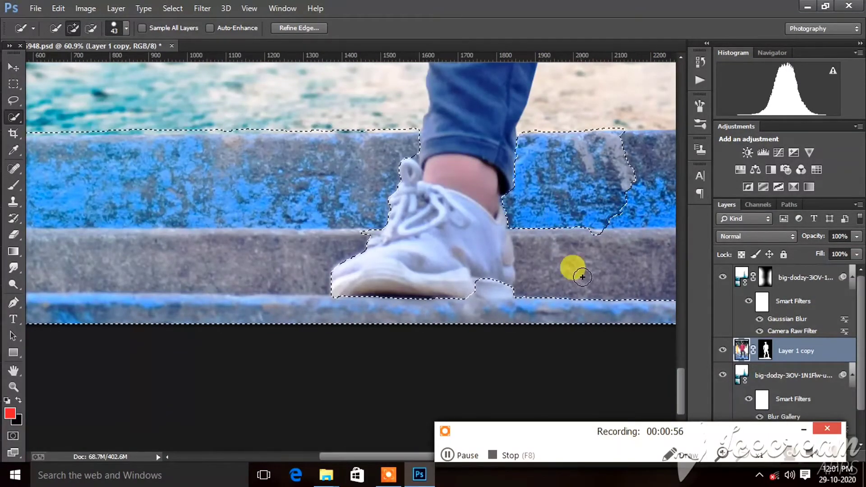
- Extend the boat selection along its length and add the right blue ledge
{"action": "scroll", "coordinate": [581, 279], "scroll_direction": "right", "scroll_amount": 2}
{"action": "scroll", "coordinate": [581, 279], "scroll_direction": "right", "scroll_amount": 3}
{"action": "scroll", "coordinate": [580, 277], "scroll_direction": "right", "scroll_amount": 3}
{"action": "mouse_move", "coordinate": [537, 188]}
{"action": "left_mouse_down"}
{"action": "mouse_move", "coordinate": [574, 191]}
{"action": "mouse_move", "coordinate": [654, 142]}
{"action": "left_mouse_up"}
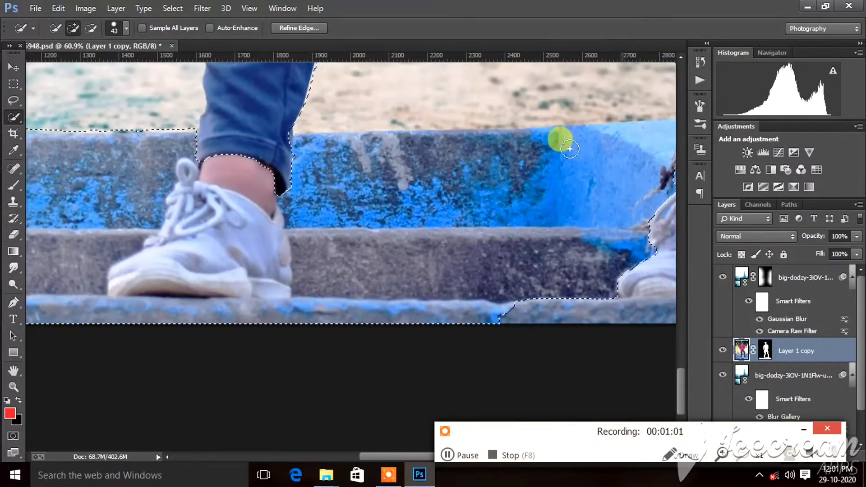
{"action": "scroll", "coordinate": [564, 139], "scroll_direction": "right", "scroll_amount": 1}
{"action": "scroll", "coordinate": [569, 169], "scroll_direction": "right", "scroll_amount": 3}
{"action": "scroll", "coordinate": [569, 168], "scroll_direction": "right", "scroll_amount": 4}
{"action": "left_click_drag", "start_coordinate": [572, 211], "coordinate": [610, 268]}
{"action": "scroll", "coordinate": [387, 249], "scroll_direction": "down", "scroll_amount": 1}
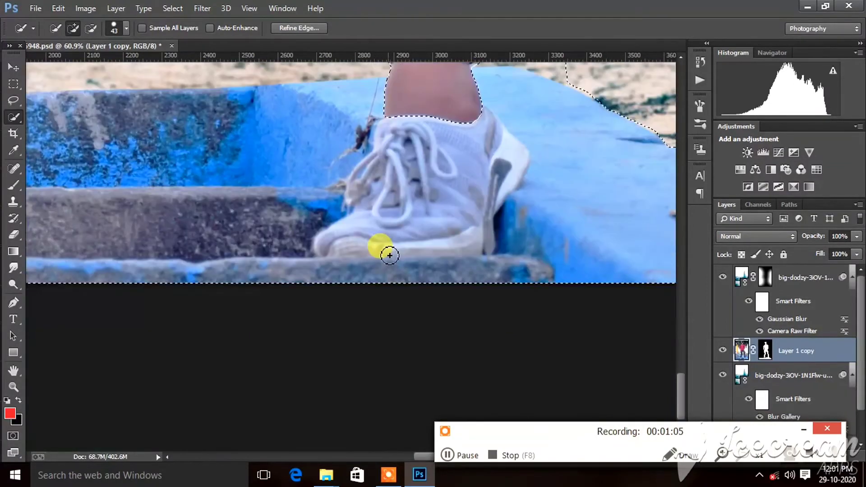
{"action": "scroll", "coordinate": [390, 251], "scroll_direction": "down", "scroll_amount": 2}
{"action": "scroll", "coordinate": [361, 239], "scroll_direction": "down", "scroll_amount": 2}
{"action": "scroll", "coordinate": [270, 202], "scroll_direction": "up", "scroll_amount": 1}
{"action": "scroll", "coordinate": [243, 196], "scroll_direction": "up", "scroll_amount": 2}
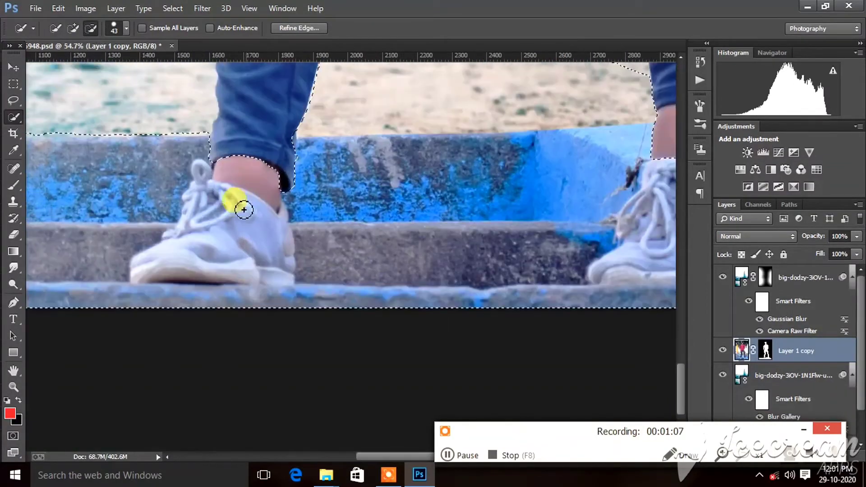
- Subtract both shoes, including the right shoe's laces, from the selection
{"action": "left_click", "coordinate": [97, 32]}
{"action": "left_click_drag", "start_coordinate": [223, 213], "coordinate": [207, 244]}
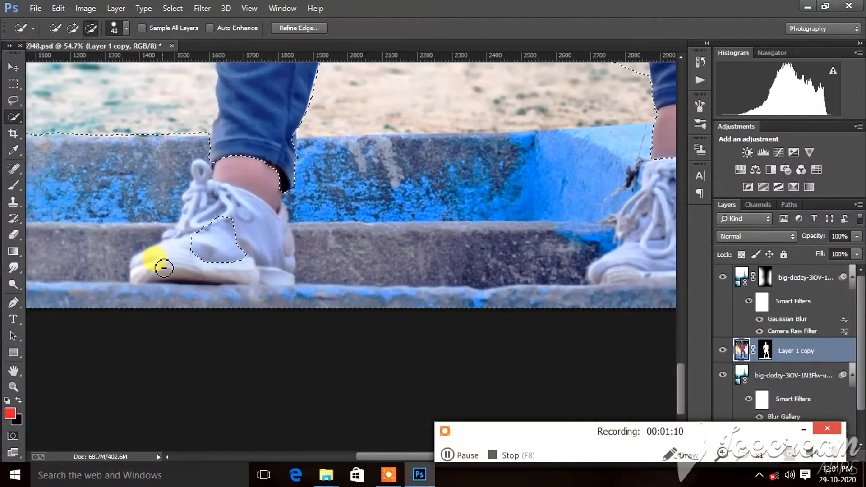
{"action": "mouse_move", "coordinate": [164, 268]}
{"action": "left_mouse_down"}
{"action": "mouse_move", "coordinate": [266, 261]}
{"action": "mouse_move", "coordinate": [238, 165]}
{"action": "mouse_move", "coordinate": [221, 166]}
{"action": "left_mouse_up"}
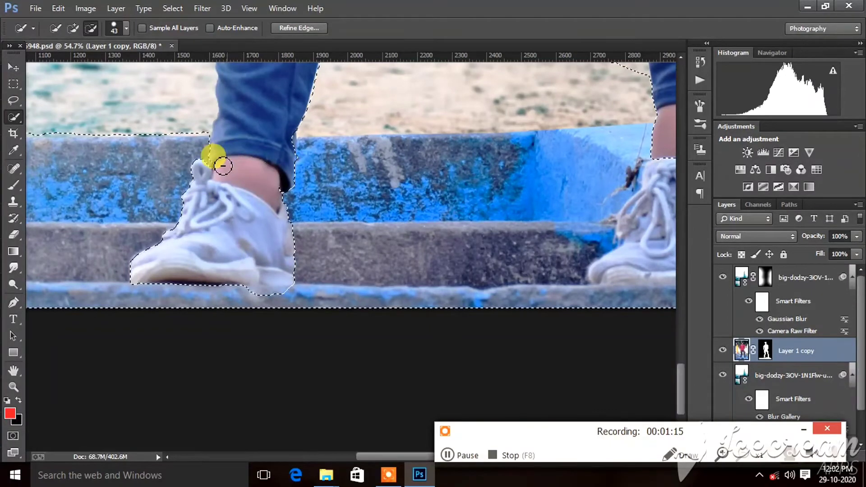
{"action": "scroll", "coordinate": [517, 174], "scroll_direction": "right", "scroll_amount": 3}
{"action": "scroll", "coordinate": [525, 256], "scroll_direction": "right", "scroll_amount": 2}
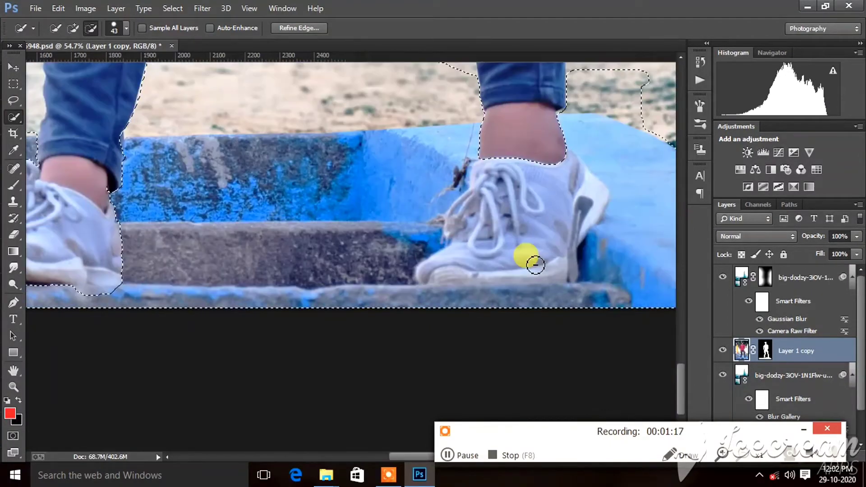
{"action": "left_click_drag", "start_coordinate": [526, 257], "coordinate": [481, 236]}
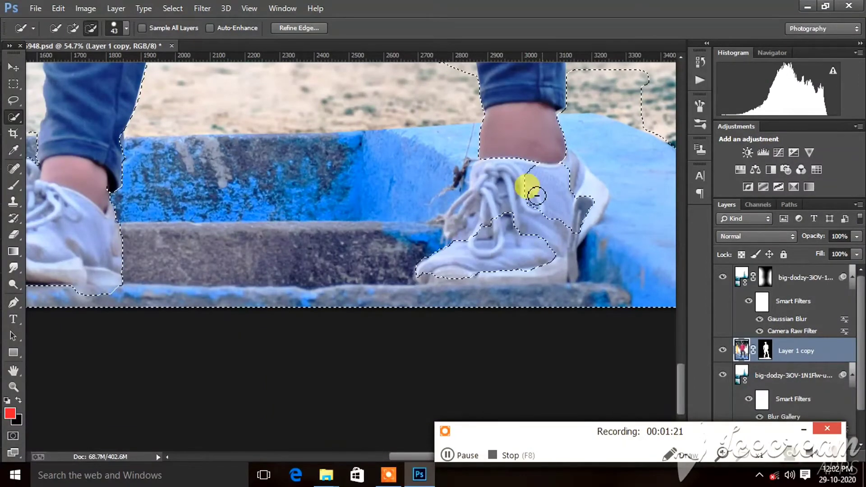
{"action": "mouse_move", "coordinate": [481, 236]}
{"action": "left_mouse_down"}
{"action": "mouse_move", "coordinate": [491, 185]}
{"action": "mouse_move", "coordinate": [596, 194]}
{"action": "mouse_move", "coordinate": [516, 232]}
{"action": "left_mouse_up"}
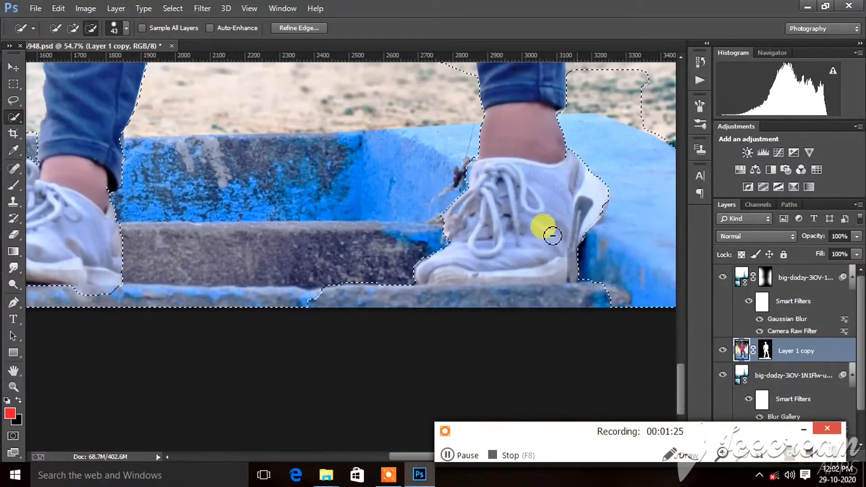
{"action": "scroll", "coordinate": [387, 199], "scroll_direction": "down", "scroll_amount": 5}
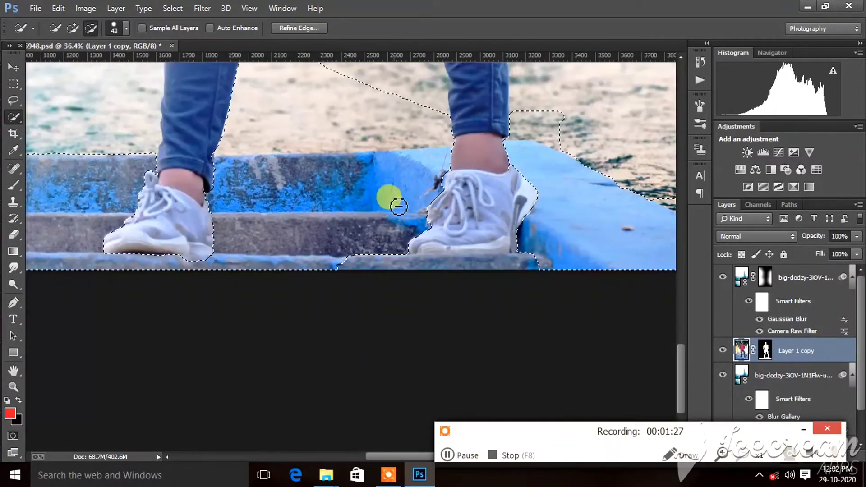
{"action": "scroll", "coordinate": [369, 231], "scroll_direction": "up", "scroll_amount": 3}
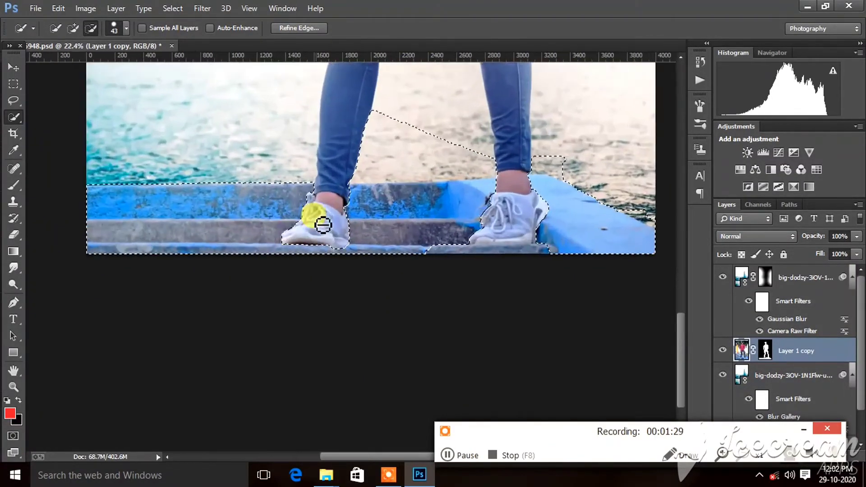
{"action": "scroll", "coordinate": [397, 248], "scroll_direction": "down", "scroll_amount": 2}
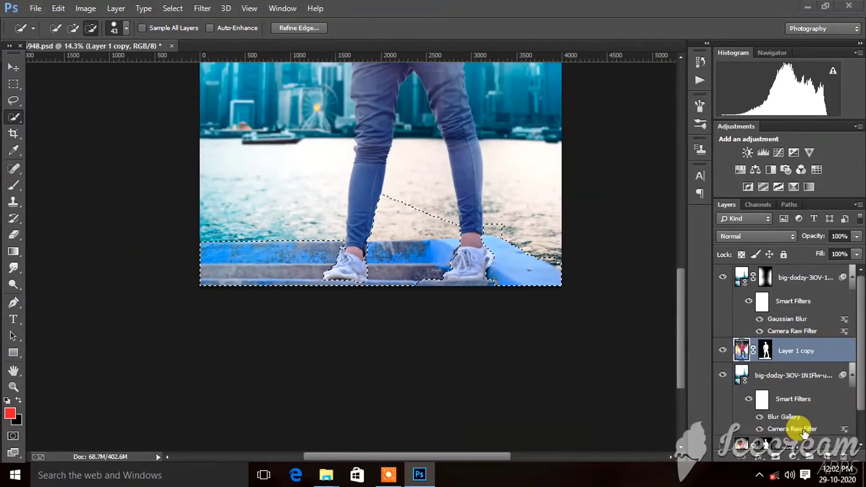
- Add Layer 2 and set the foreground to teal #028197 sampled from the skyline
{"action": "left_click", "coordinate": [828, 457]}
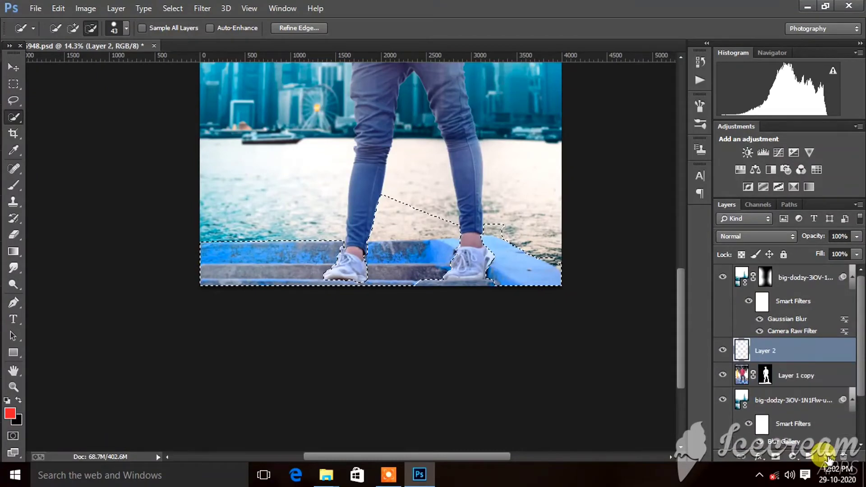
{"action": "left_click", "coordinate": [15, 184]}
{"action": "left_click", "coordinate": [10, 412]}
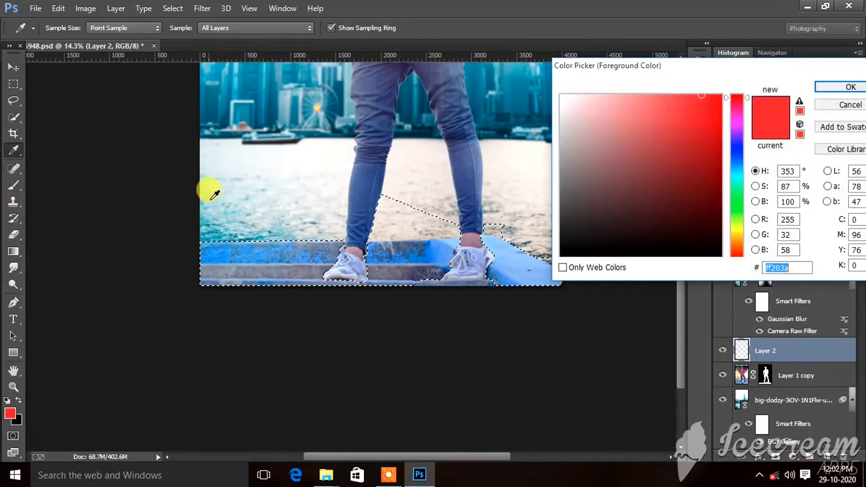
{"action": "left_click", "coordinate": [271, 88]}
{"action": "left_click_drag", "start_coordinate": [692, 154], "coordinate": [726, 160]}
{"action": "left_click", "coordinate": [861, 89]}
- Brush solid teal over the selected boat steps on Layer 2
{"action": "key", "text": "b"}
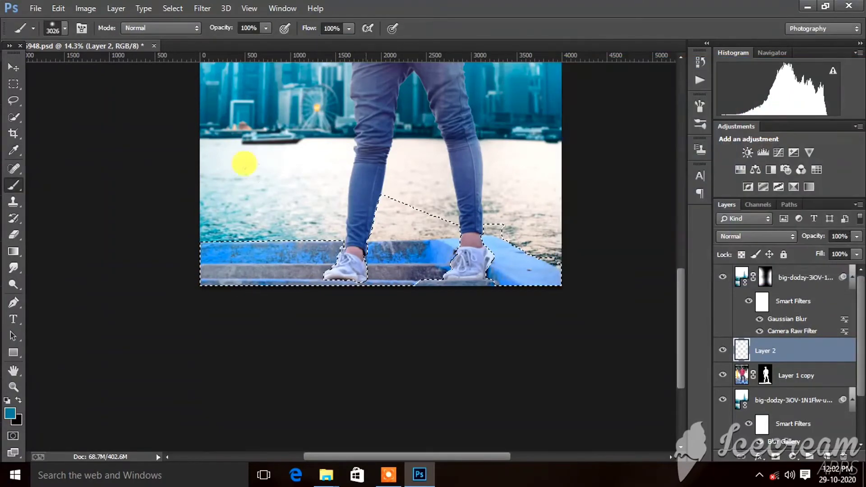
{"action": "mouse_move", "coordinate": [70, 189]}
{"action": "left_mouse_down"}
{"action": "mouse_move", "coordinate": [333, 182]}
{"action": "mouse_move", "coordinate": [469, 207]}
{"action": "mouse_move", "coordinate": [299, 199]}
{"action": "left_mouse_up"}
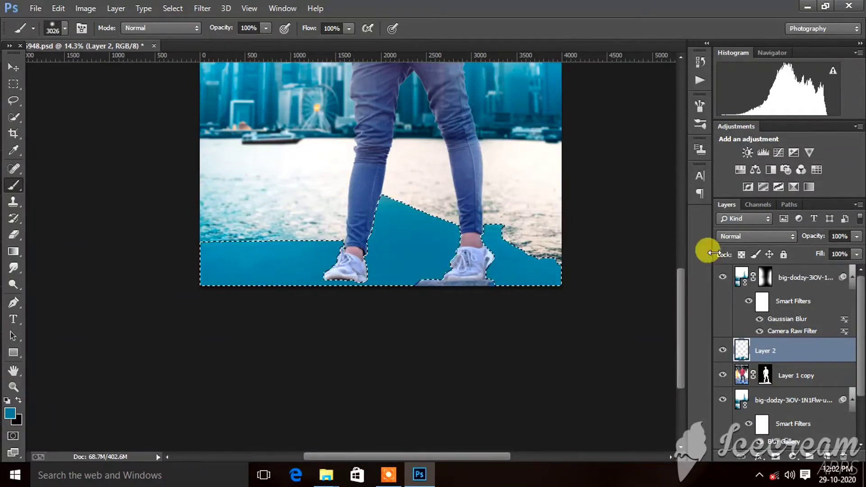
{"action": "left_click", "coordinate": [744, 236]}
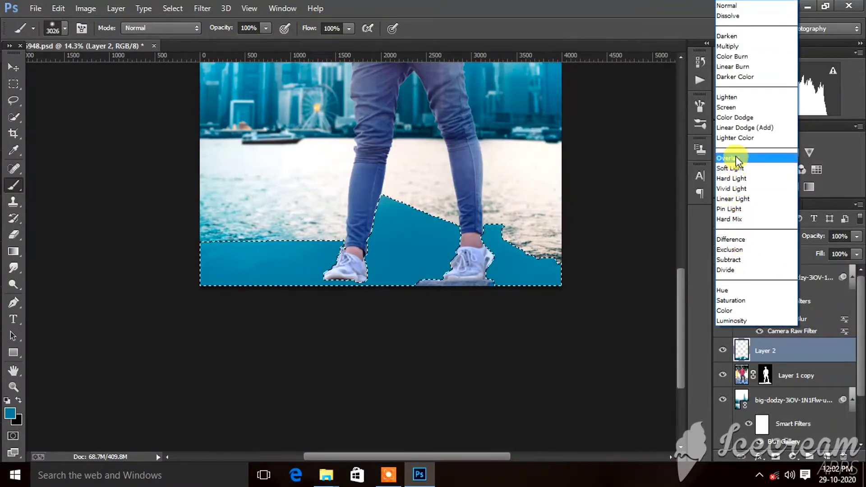
- Set Layer 2 to Overlay blend mode and toggle its visibility to compare
{"action": "left_click", "coordinate": [735, 156]}
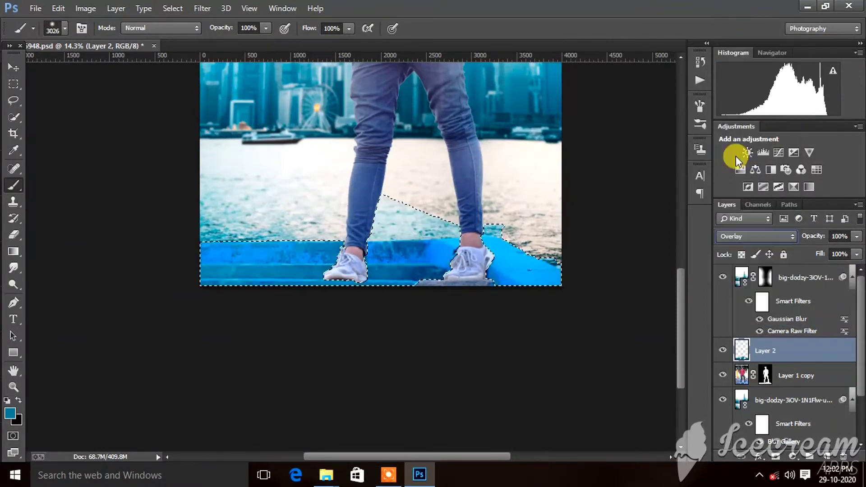
{"action": "left_click", "coordinate": [722, 350]}
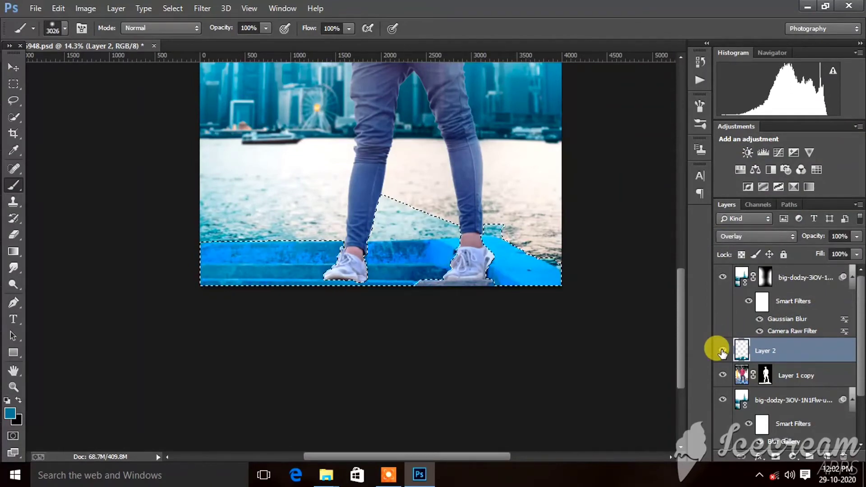
{"action": "scroll", "coordinate": [401, 255], "scroll_direction": "down", "scroll_amount": 3}
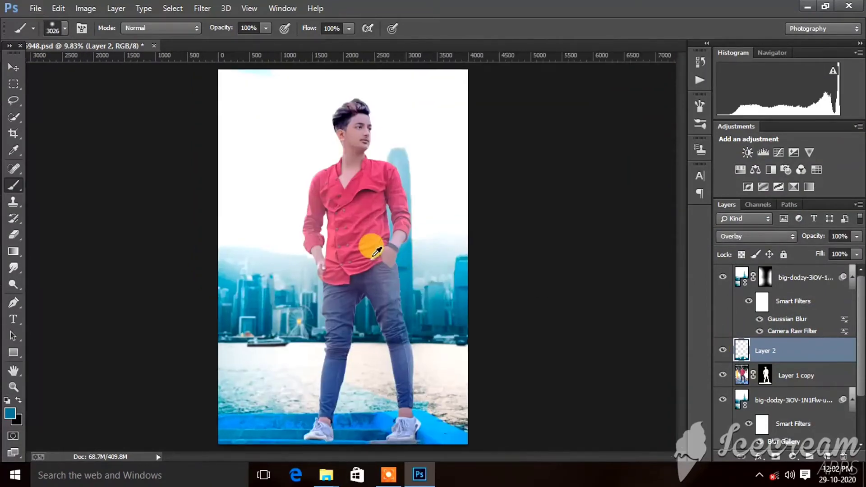
{"action": "scroll", "coordinate": [368, 246], "scroll_direction": "up", "scroll_amount": 2}
{"action": "scroll", "coordinate": [332, 232], "scroll_direction": "down", "scroll_amount": 5}
{"action": "scroll", "coordinate": [412, 304], "scroll_direction": "up", "scroll_amount": 3}
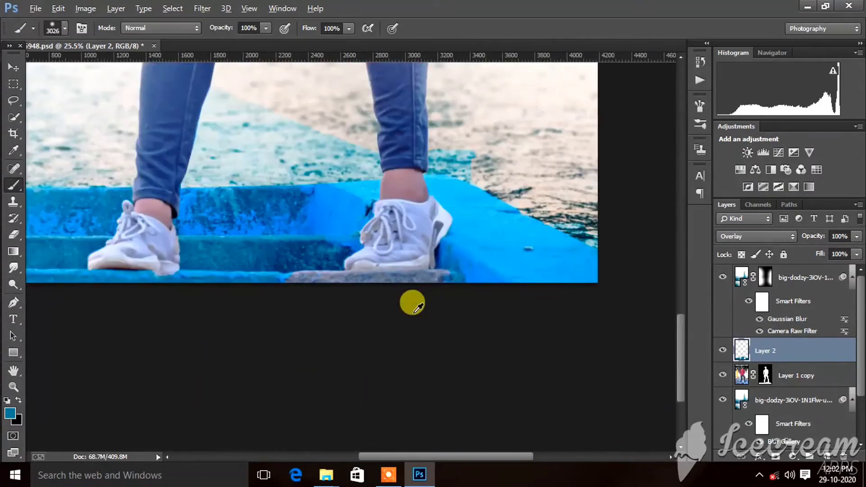
{"action": "scroll", "coordinate": [360, 288], "scroll_direction": "up", "scroll_amount": 2}
{"action": "scroll", "coordinate": [355, 288], "scroll_direction": "up", "scroll_amount": 1}
- Brush teal along the step edges under and around both shoes
{"action": "right_click", "coordinate": [377, 164]}
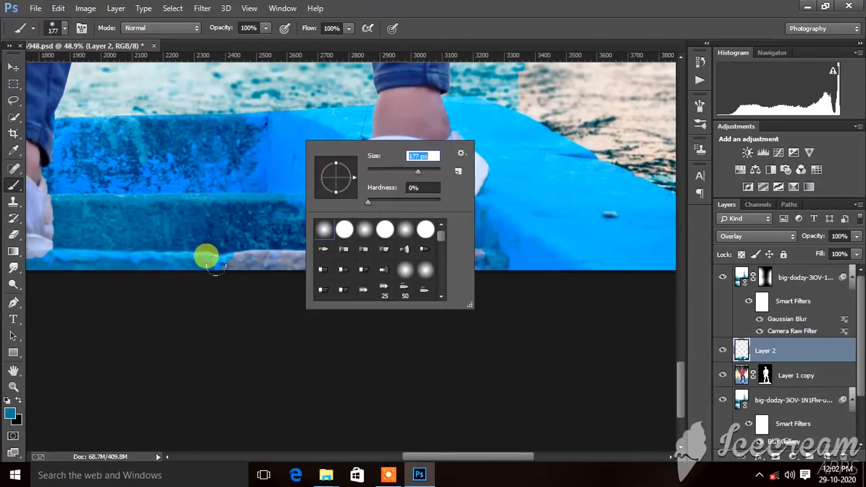
{"action": "mouse_move", "coordinate": [216, 266]}
{"action": "left_mouse_down"}
{"action": "mouse_move", "coordinate": [377, 270]}
{"action": "mouse_move", "coordinate": [453, 249]}
{"action": "mouse_move", "coordinate": [290, 253]}
{"action": "mouse_move", "coordinate": [183, 243]}
{"action": "left_mouse_up"}
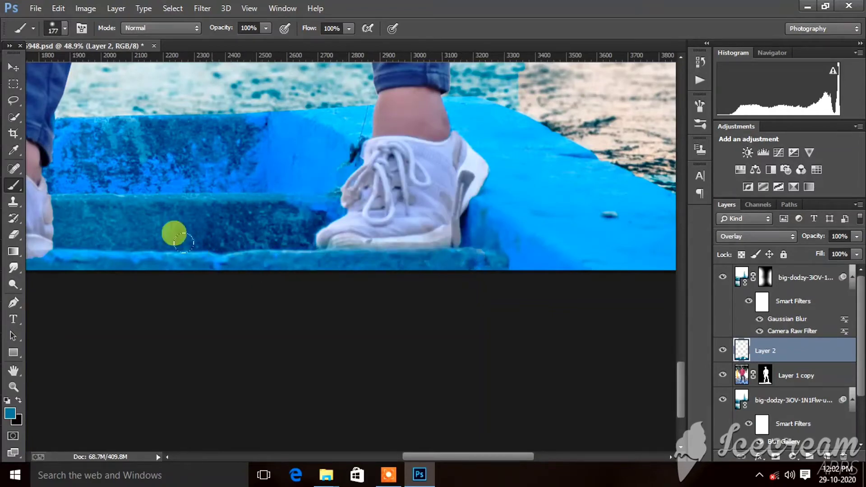
{"action": "mouse_move", "coordinate": [48, 241]}
{"action": "left_mouse_down"}
{"action": "mouse_move", "coordinate": [81, 266]}
{"action": "mouse_move", "coordinate": [209, 313]}
{"action": "left_mouse_up"}
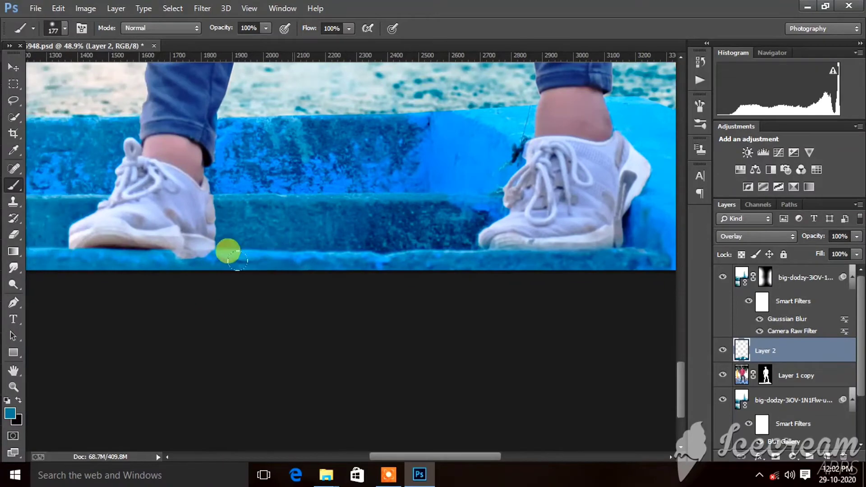
{"action": "mouse_move", "coordinate": [237, 261]}
{"action": "left_mouse_down"}
{"action": "mouse_move", "coordinate": [160, 255]}
{"action": "mouse_move", "coordinate": [221, 255]}
{"action": "mouse_move", "coordinate": [72, 262]}
{"action": "mouse_move", "coordinate": [147, 254]}
{"action": "mouse_move", "coordinate": [35, 245]}
{"action": "left_mouse_up"}
{"action": "scroll", "coordinate": [525, 294], "scroll_direction": "right", "scroll_amount": 3}
{"action": "scroll", "coordinate": [532, 251], "scroll_direction": "right", "scroll_amount": 2}
{"action": "mouse_move", "coordinate": [531, 251]}
{"action": "left_mouse_down"}
{"action": "mouse_move", "coordinate": [525, 228]}
{"action": "mouse_move", "coordinate": [549, 145]}
{"action": "mouse_move", "coordinate": [537, 170]}
{"action": "left_mouse_up"}
{"action": "scroll", "coordinate": [309, 244], "scroll_direction": "left", "scroll_amount": 1}
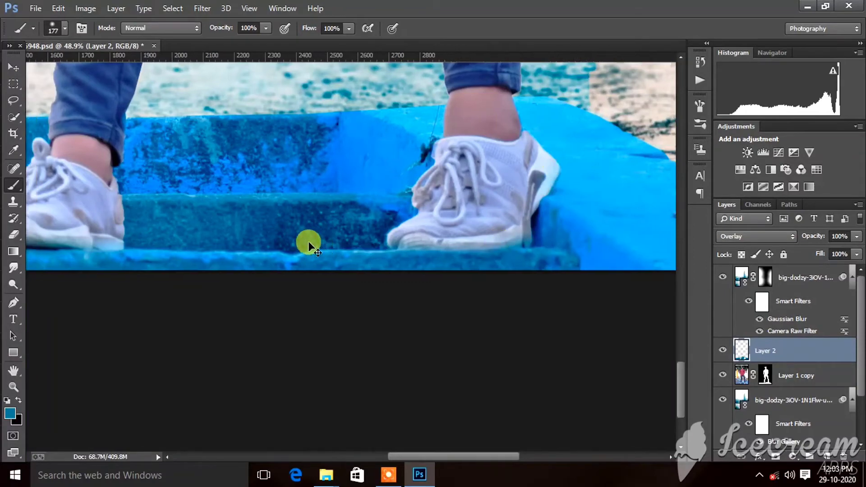
{"action": "scroll", "coordinate": [309, 244], "scroll_direction": "left", "scroll_amount": 4}
{"action": "mouse_move", "coordinate": [260, 251]}
{"action": "left_mouse_down"}
{"action": "mouse_move", "coordinate": [81, 245]}
{"action": "mouse_move", "coordinate": [444, 270]}
{"action": "left_mouse_up"}
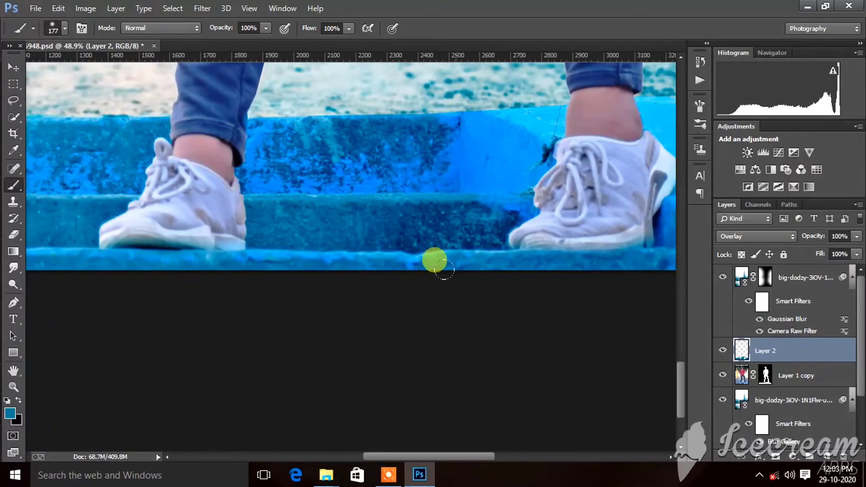
{"action": "scroll", "coordinate": [518, 286], "scroll_direction": "down", "scroll_amount": 2}
{"action": "scroll", "coordinate": [526, 289], "scroll_direction": "down", "scroll_amount": 1}
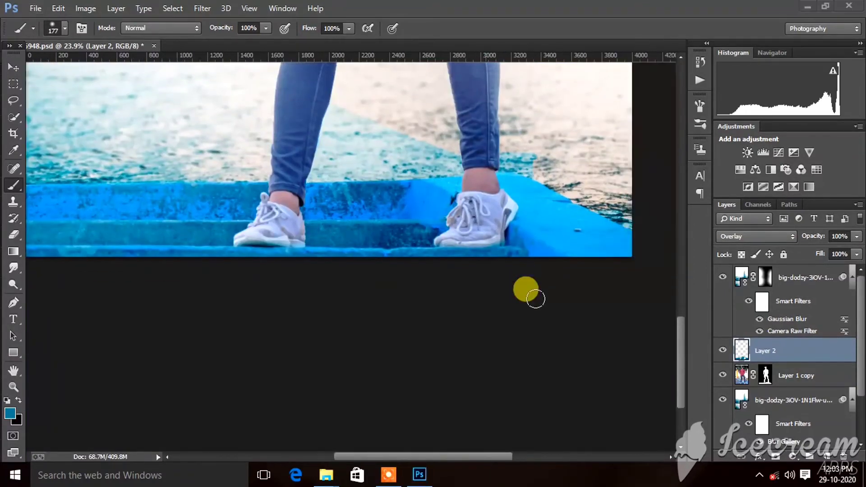
{"action": "key", "text": "super"}
{"action": "key", "text": "super"}
{"action": "scroll", "coordinate": [519, 289], "scroll_direction": "right", "scroll_amount": 2}
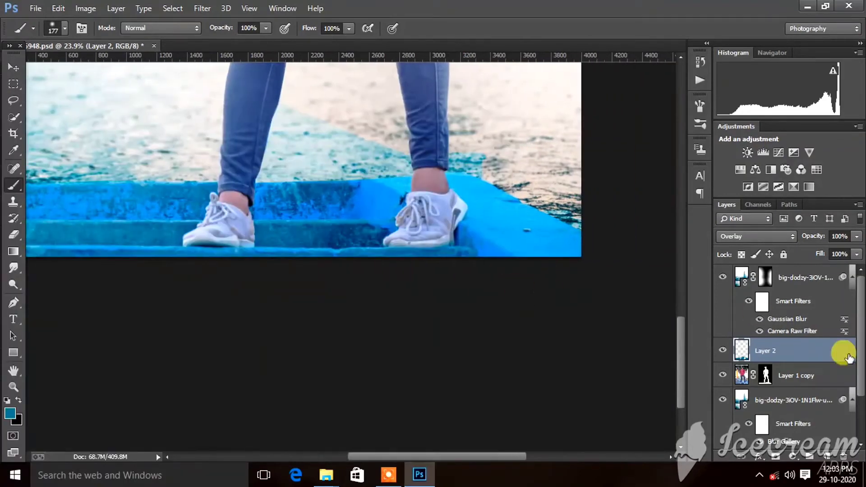
- Try Color Burn on Layer 2, revert to Overlay, and toggle visibility to compare
{"action": "left_click", "coordinate": [767, 236]}
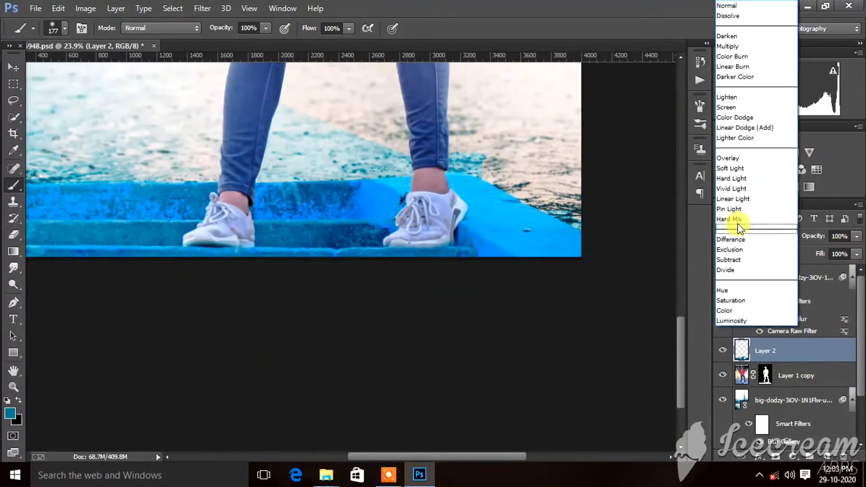
{"action": "left_click", "coordinate": [729, 55]}
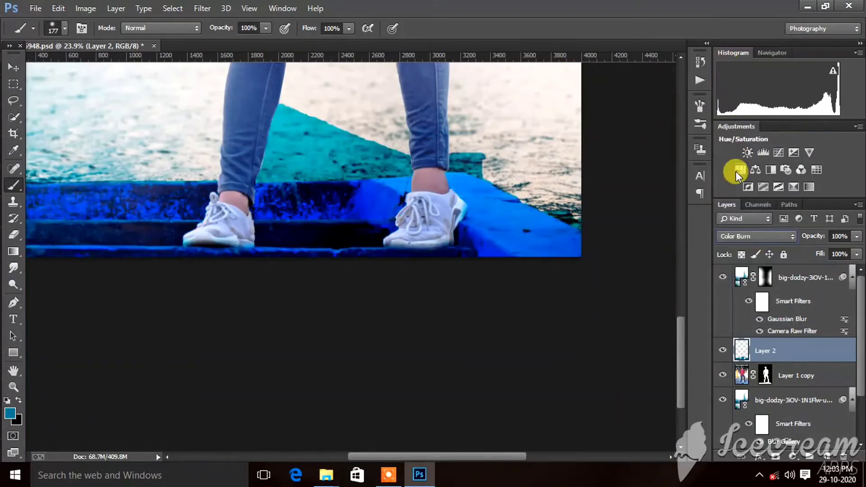
{"action": "left_click", "coordinate": [747, 236]}
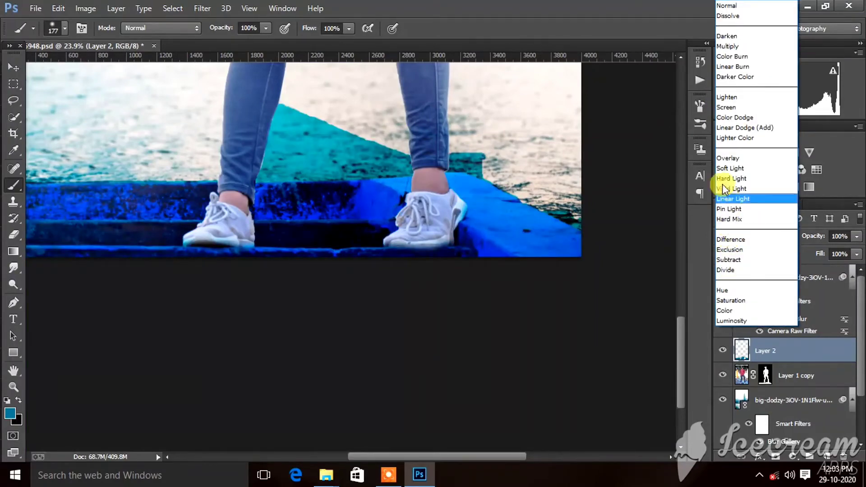
{"action": "left_click", "coordinate": [725, 160]}
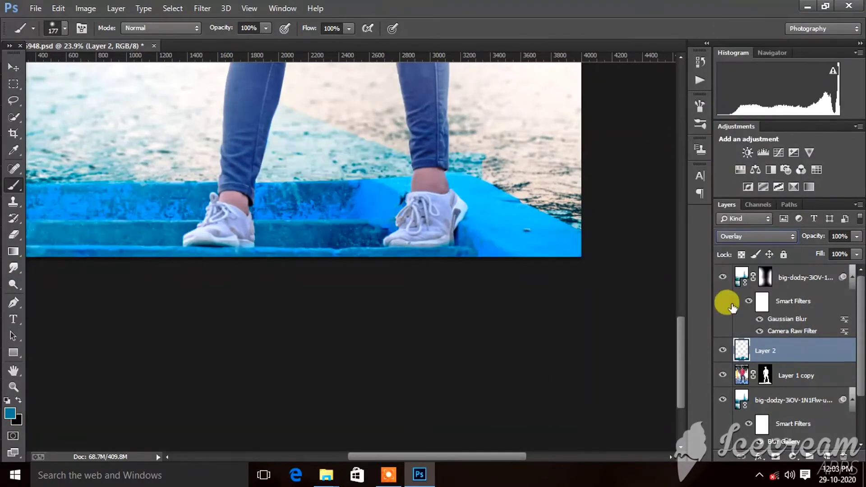
{"action": "left_click", "coordinate": [723, 352]}
{"action": "left_click", "coordinate": [722, 350]}
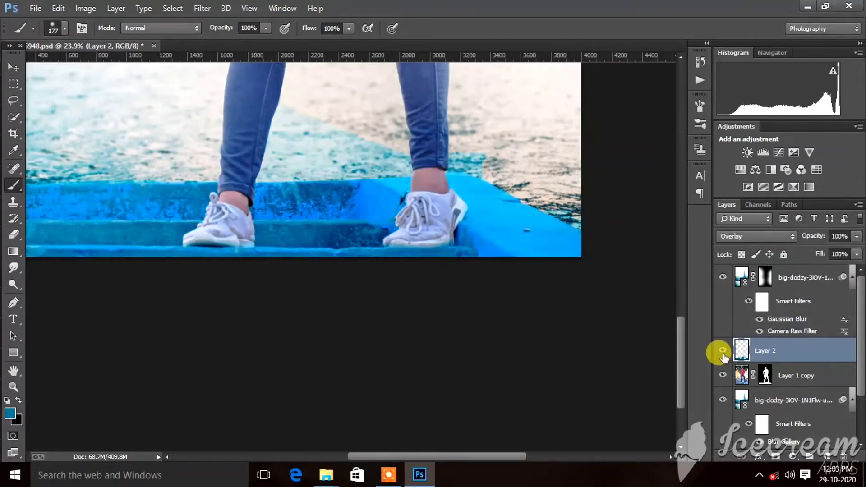
- Erase teal overspill on the water with a 402 px soft Eraser
{"action": "key", "text": "ctrl+plus"}
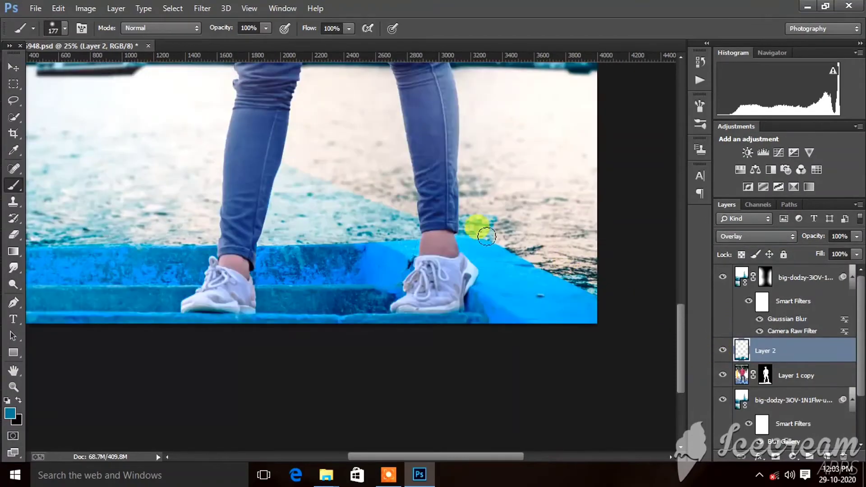
{"action": "left_click", "coordinate": [13, 235]}
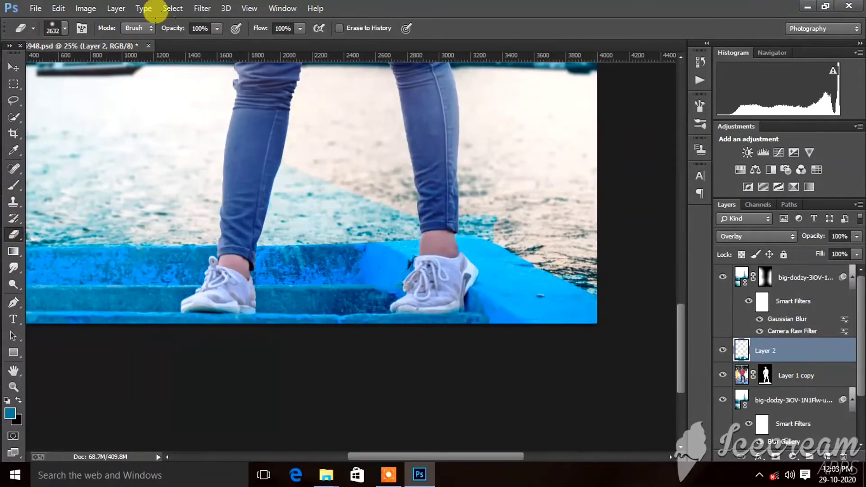
{"action": "right_click", "coordinate": [478, 196]}
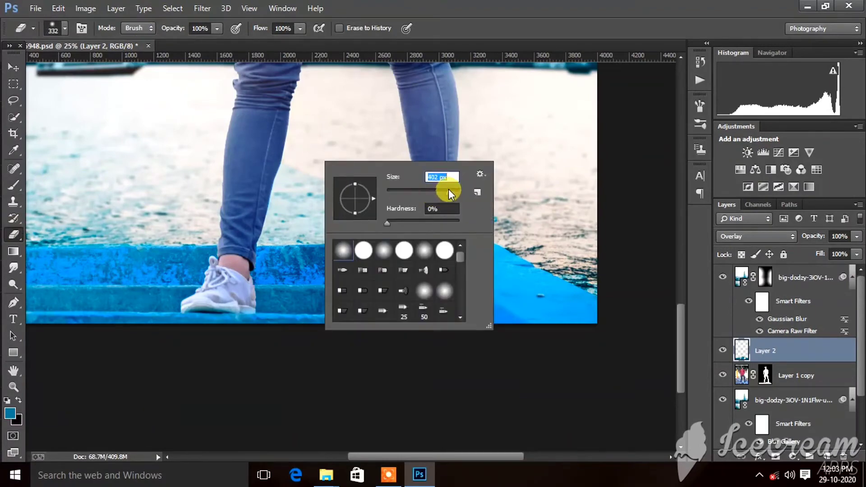
{"action": "left_click", "coordinate": [252, 144]}
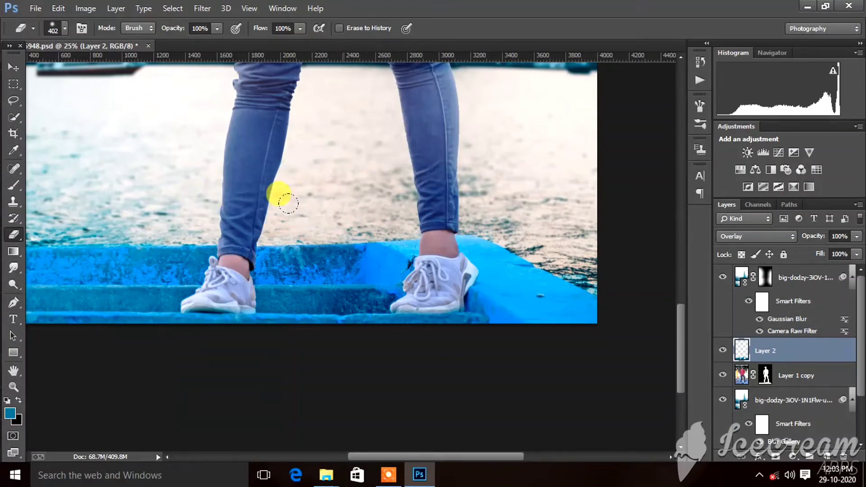
{"action": "scroll", "coordinate": [442, 199], "scroll_direction": "down", "scroll_amount": 3}
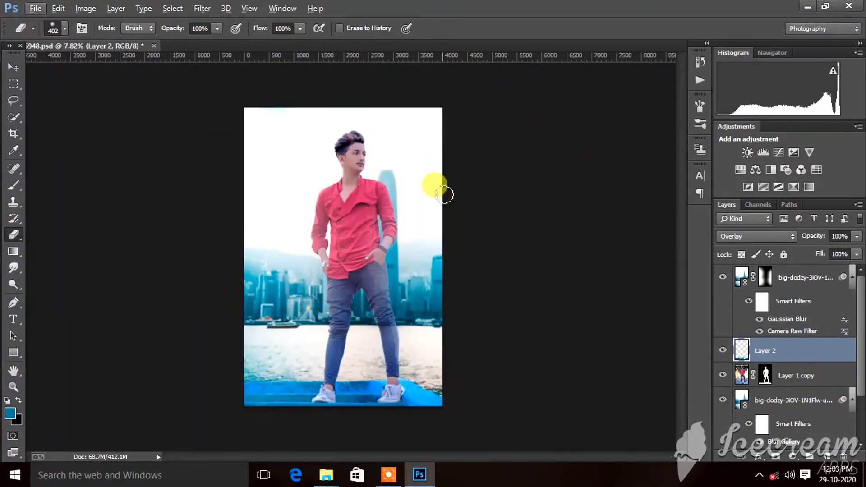
{"action": "scroll", "coordinate": [445, 184], "scroll_direction": "up", "scroll_amount": 2}
{"action": "scroll", "coordinate": [380, 186], "scroll_direction": "down", "scroll_amount": 1}
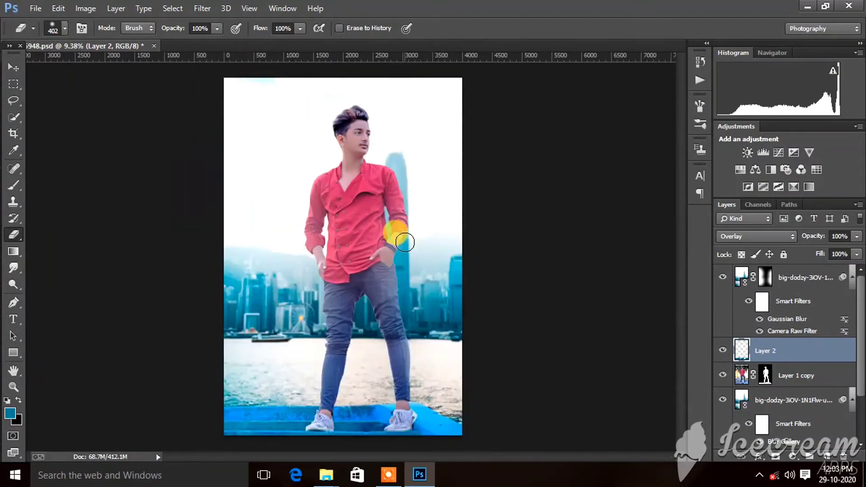
- Place Linked, browsing E: through 2020 backgraunt to the DSLR CAMERA LNZ EFFECT folder
{"action": "left_click", "coordinate": [35, 9]}
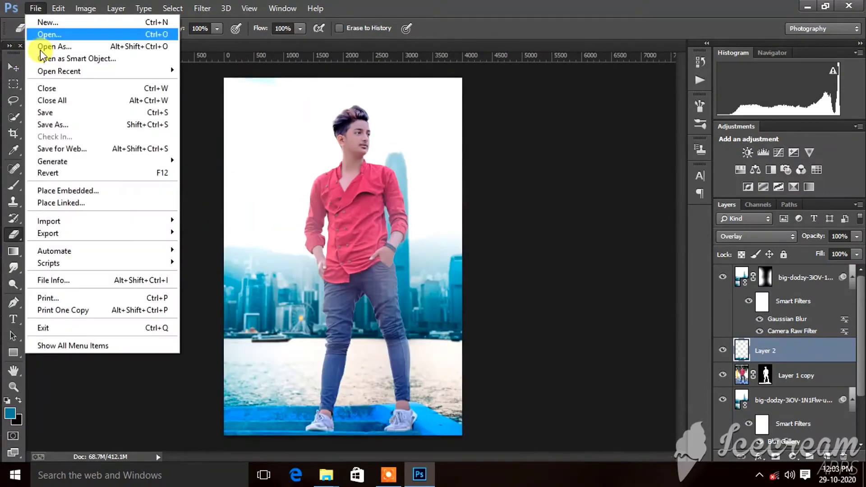
{"action": "left_click", "coordinate": [63, 204]}
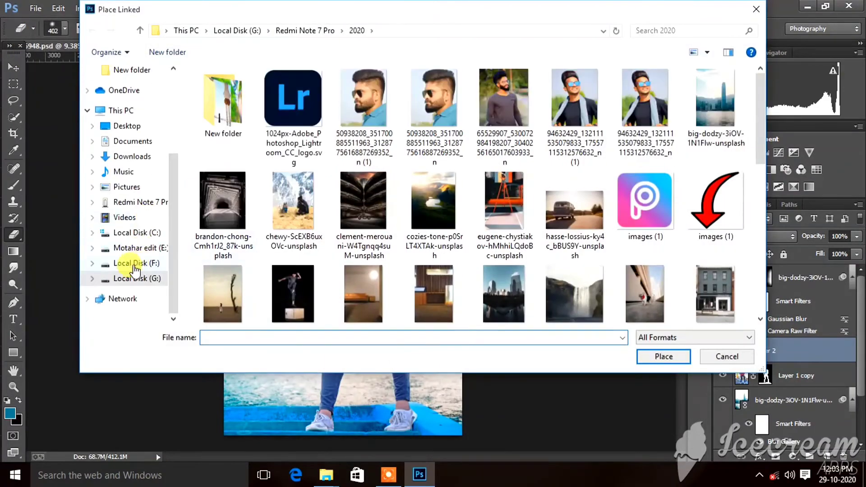
{"action": "left_click", "coordinate": [129, 247]}
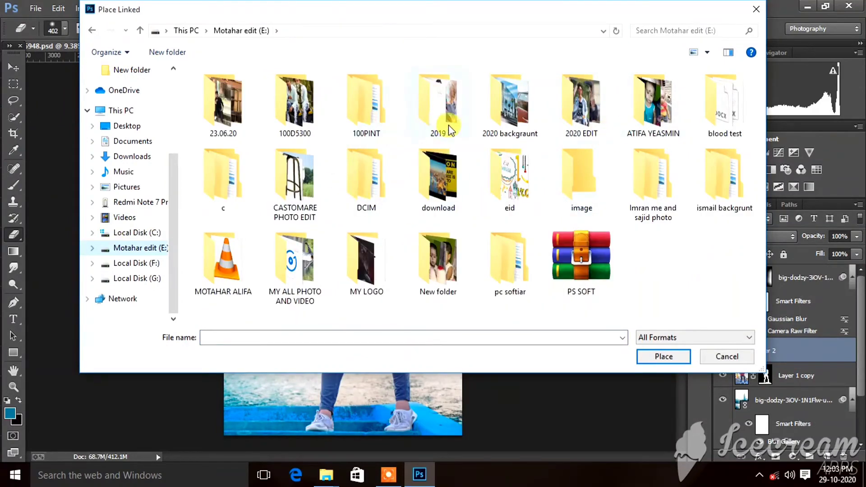
{"action": "double_click", "coordinate": [509, 101]}
{"action": "double_click", "coordinate": [239, 90]}
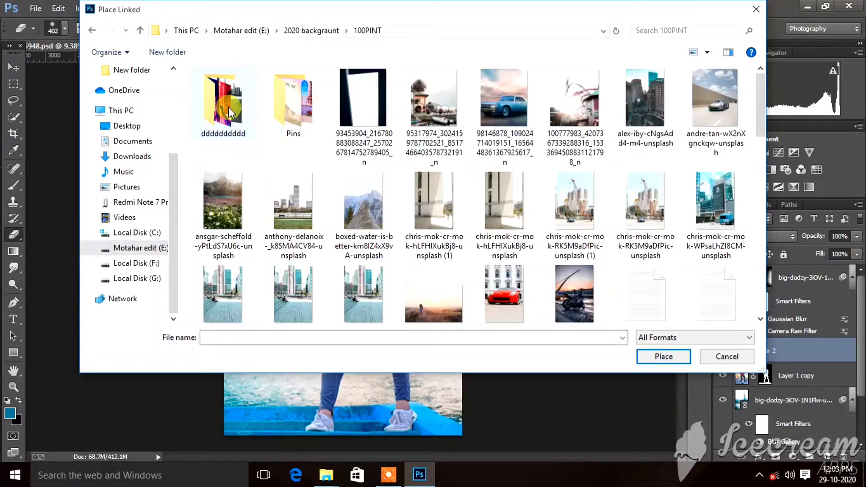
{"action": "key", "text": "alt+Left"}
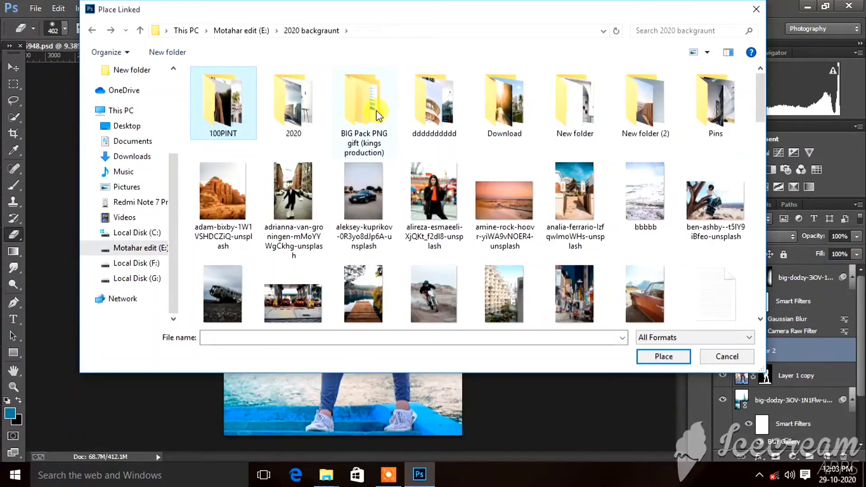
{"action": "double_click", "coordinate": [378, 116]}
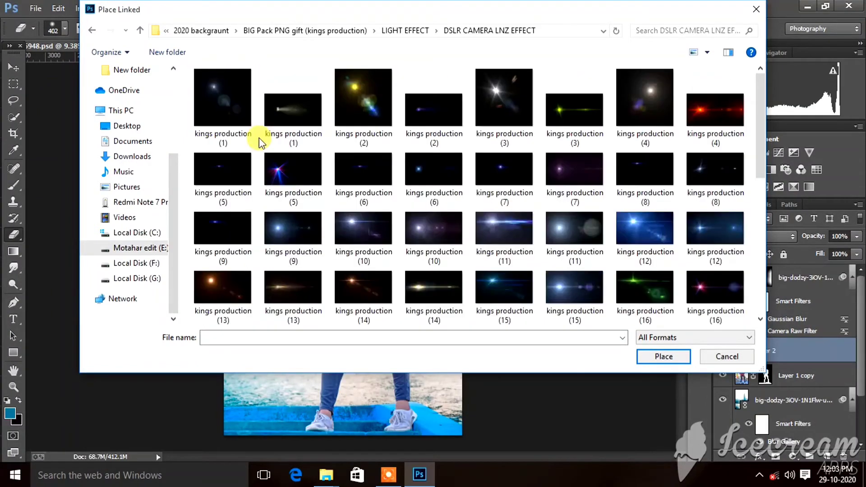
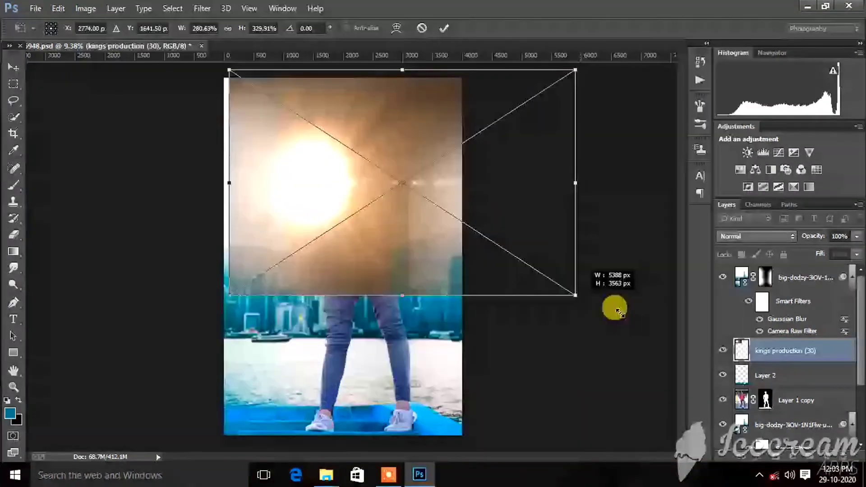
- Enlarge the lens-flare layer over the photo, set it to Screen, and move it below Layer 1 copy
{"action": "left_click_drag", "start_coordinate": [619, 310], "coordinate": [520, 188]}
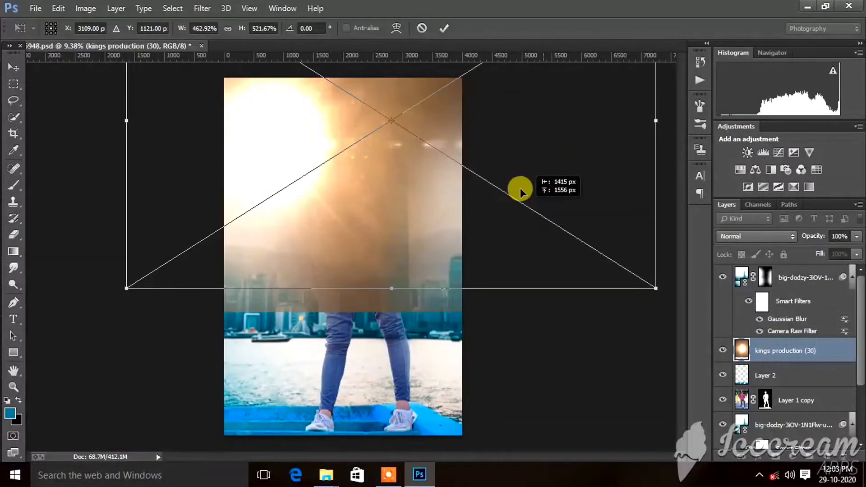
{"action": "left_click_drag", "start_coordinate": [520, 187], "coordinate": [544, 192]}
{"action": "left_click", "coordinate": [756, 236]}
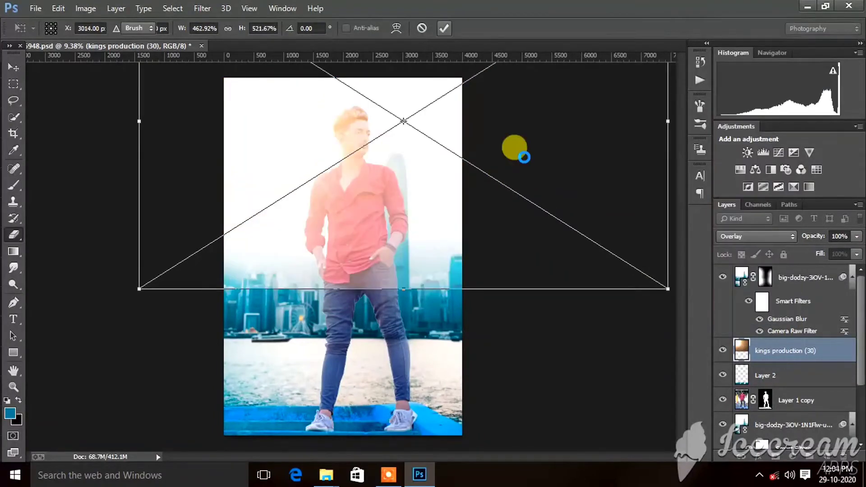
{"action": "double_click", "coordinate": [523, 157]}
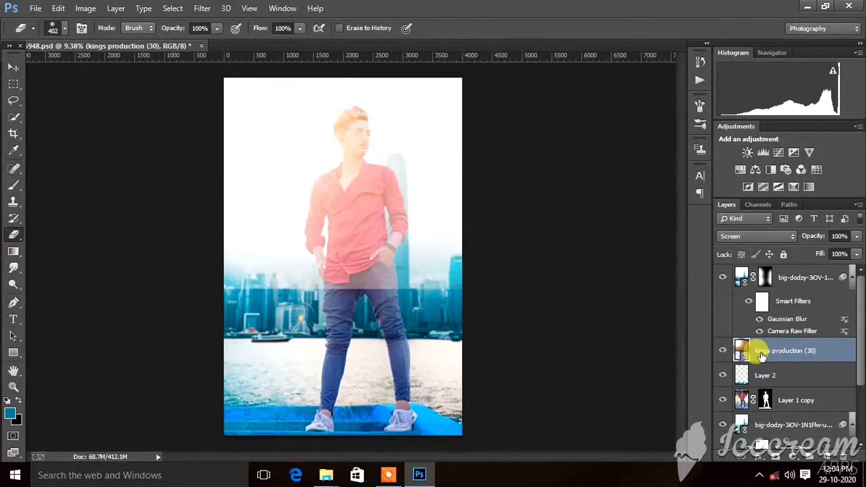
{"action": "left_click_drag", "start_coordinate": [761, 356], "coordinate": [768, 419]}
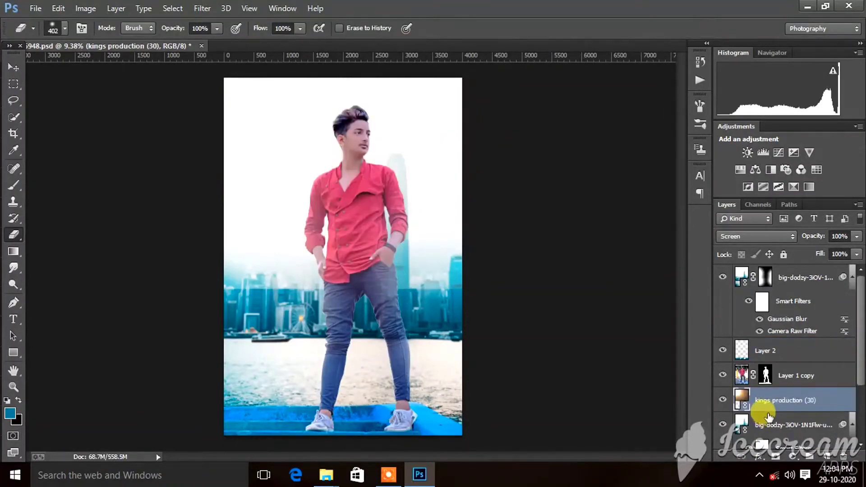
{"action": "left_click", "coordinate": [722, 399]}
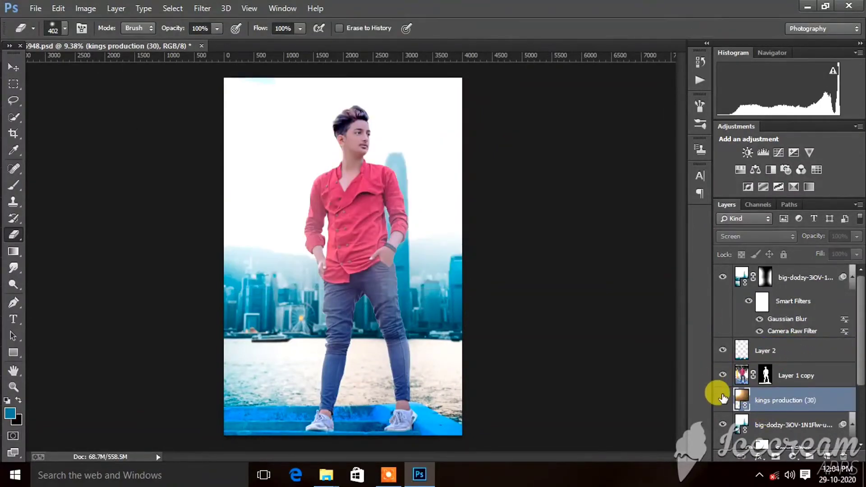
- Rasterize the flare smart object and set a 3026 px soft Eraser
{"action": "left_click", "coordinate": [225, 211]}
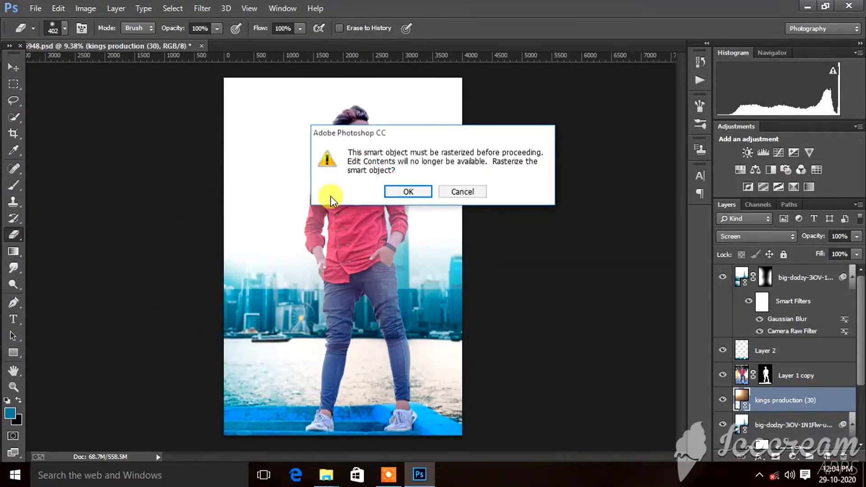
{"action": "left_click", "coordinate": [408, 191]}
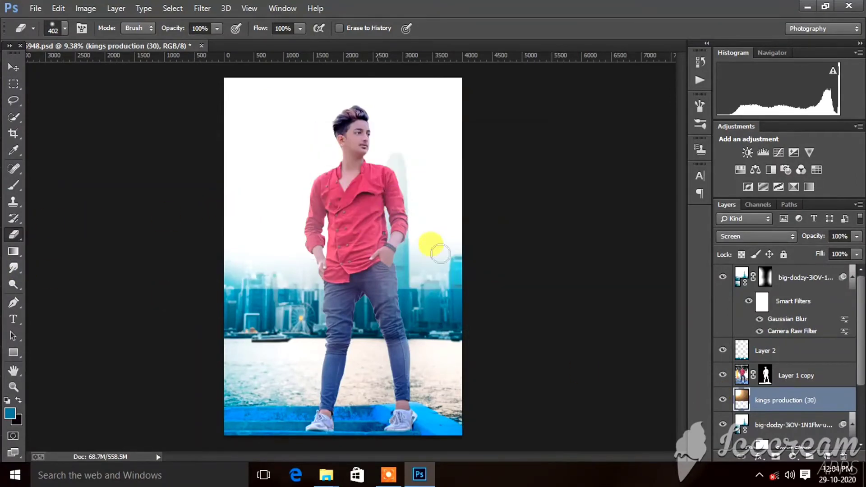
{"action": "right_click", "coordinate": [430, 246]}
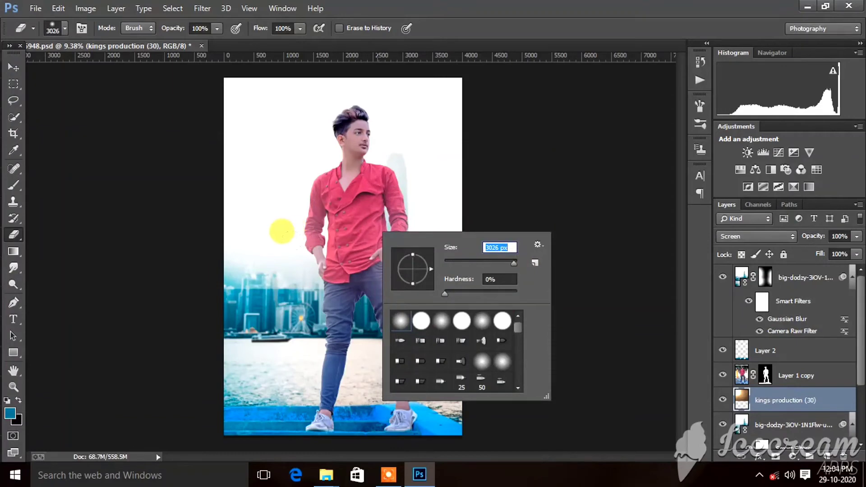
{"action": "key", "text": "Return"}
- Erase the flare haze over the shirt and beside the man to reveal the skyscraper
{"action": "left_click_drag", "start_coordinate": [358, 248], "coordinate": [353, 257]}
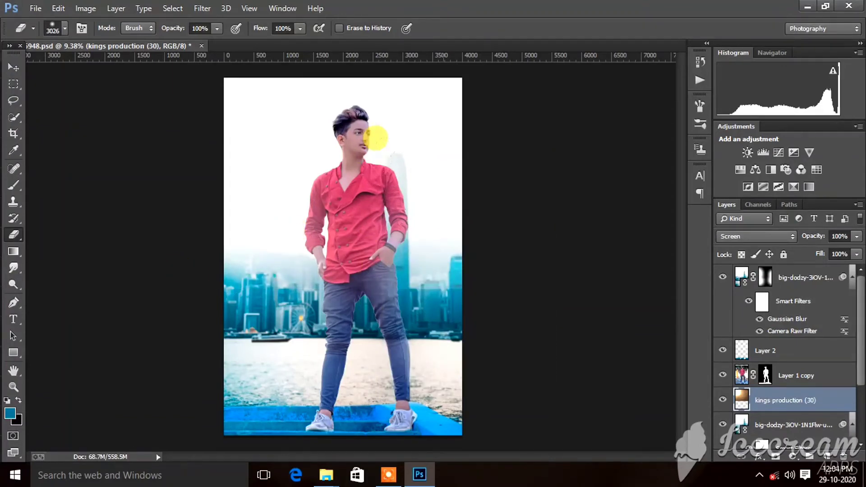
{"action": "left_click_drag", "start_coordinate": [356, 167], "coordinate": [316, 221]}
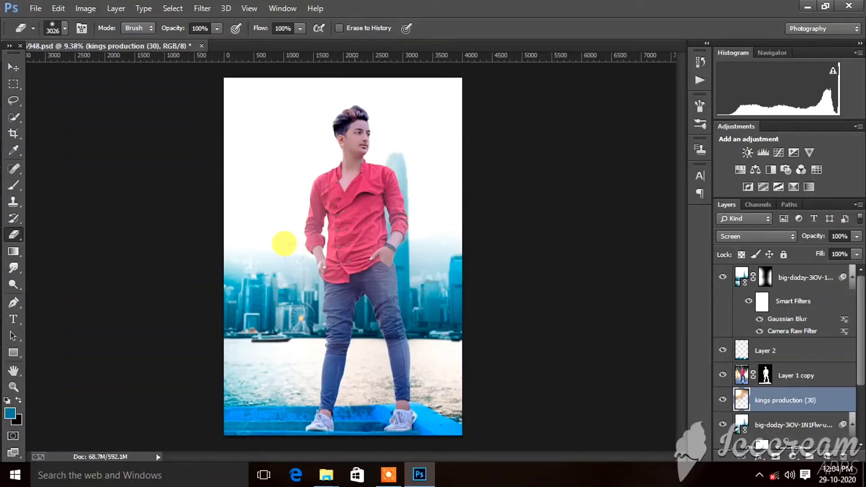
{"action": "left_click", "coordinate": [342, 249]}
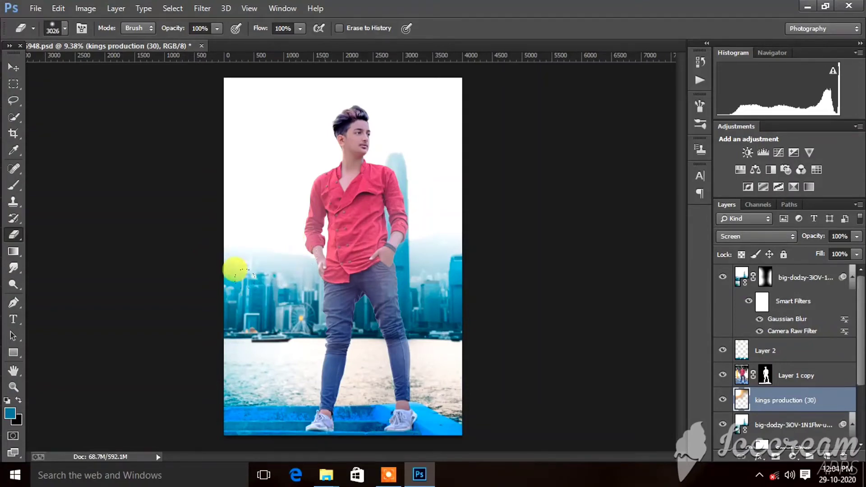
{"action": "left_click", "coordinate": [370, 247]}
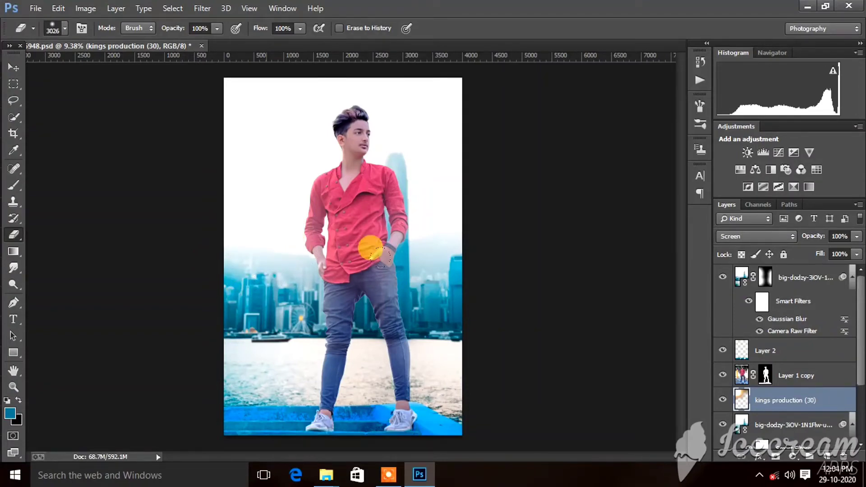
{"action": "key", "text": "ctrl+plus"}
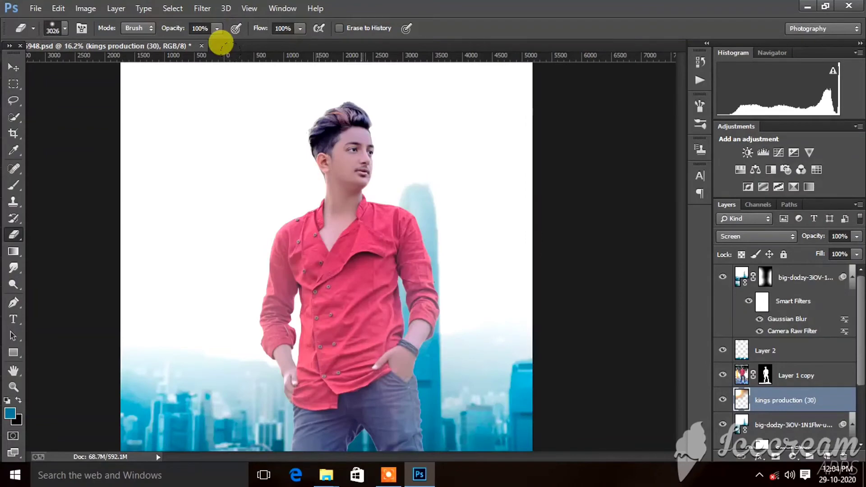
{"action": "key", "text": "ctrl+minus"}
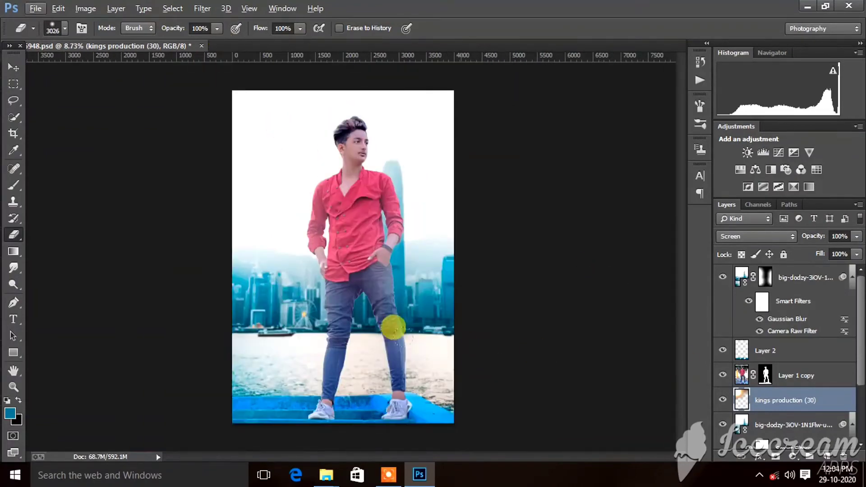
- Select the top skyline layer's mask and set the eraser to 367 px
{"action": "left_click", "coordinate": [762, 279]}
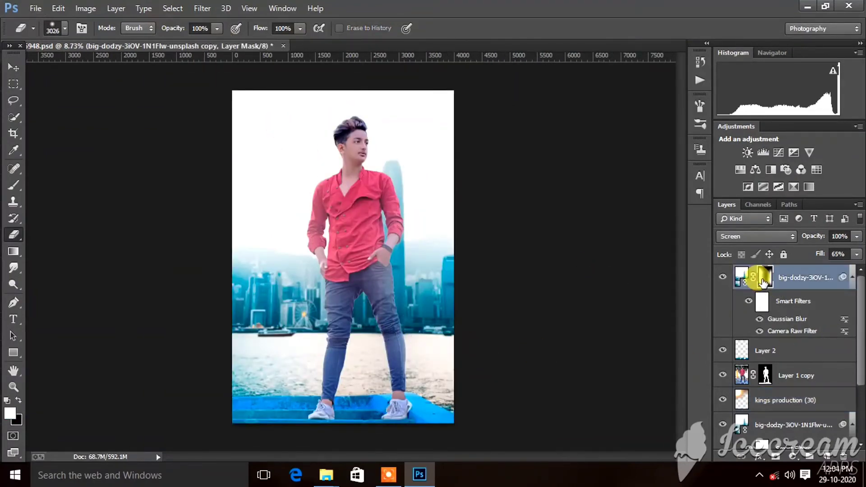
{"action": "scroll", "coordinate": [270, 209], "scroll_direction": "up", "scroll_amount": 2}
{"action": "scroll", "coordinate": [271, 209], "scroll_direction": "up", "scroll_amount": 2}
{"action": "scroll", "coordinate": [155, 158], "scroll_direction": "up", "scroll_amount": 2}
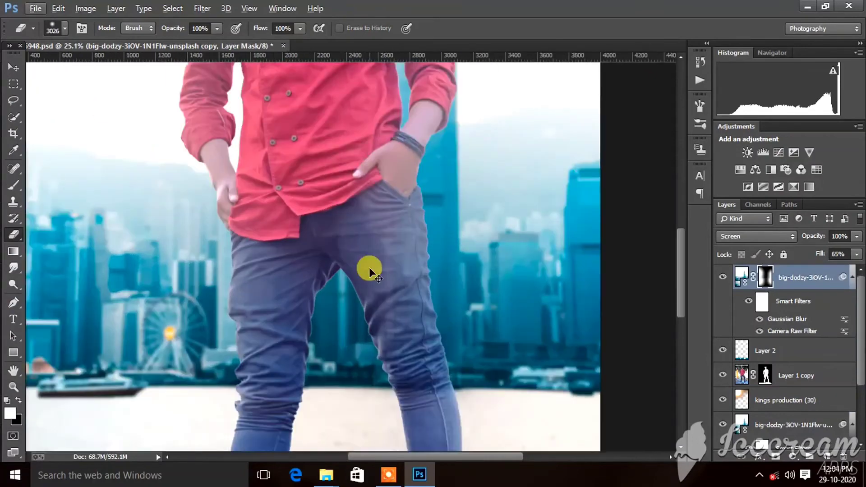
{"action": "scroll", "coordinate": [368, 271], "scroll_direction": "right", "scroll_amount": 2}
{"action": "right_click", "coordinate": [366, 271]}
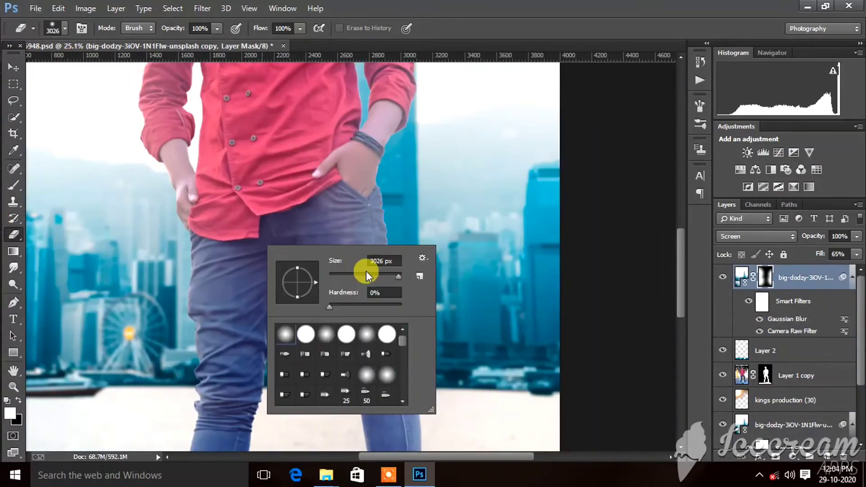
{"action": "left_click", "coordinate": [366, 273]}
{"action": "left_click", "coordinate": [389, 275]}
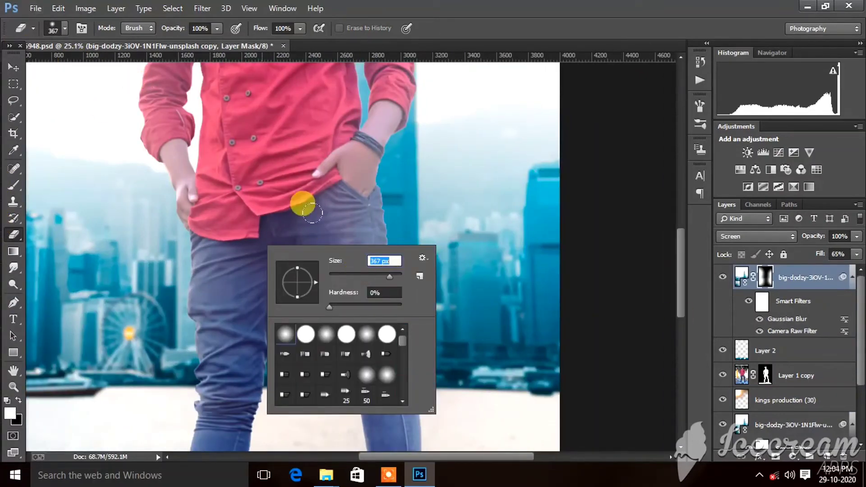
{"action": "left_click", "coordinate": [303, 205]}
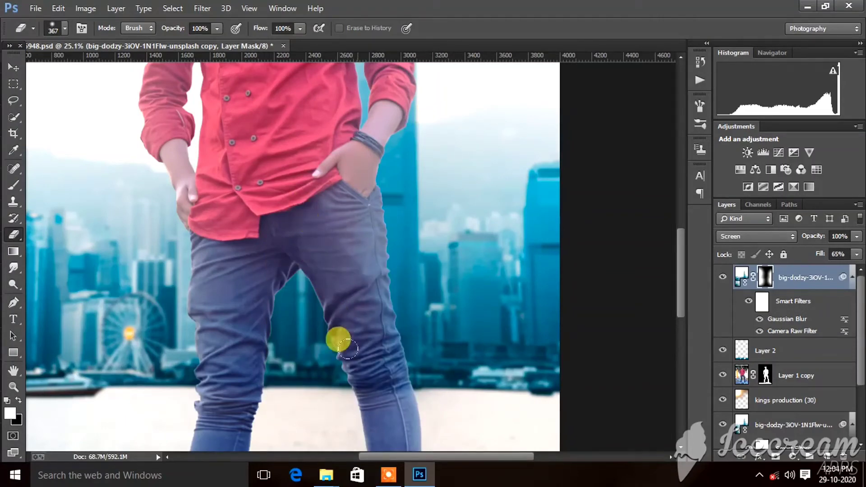
- Reduce the eraser to 114 px for erasing the mask over the man's jeans
{"action": "scroll", "coordinate": [399, 356], "scroll_direction": "down", "scroll_amount": 3}
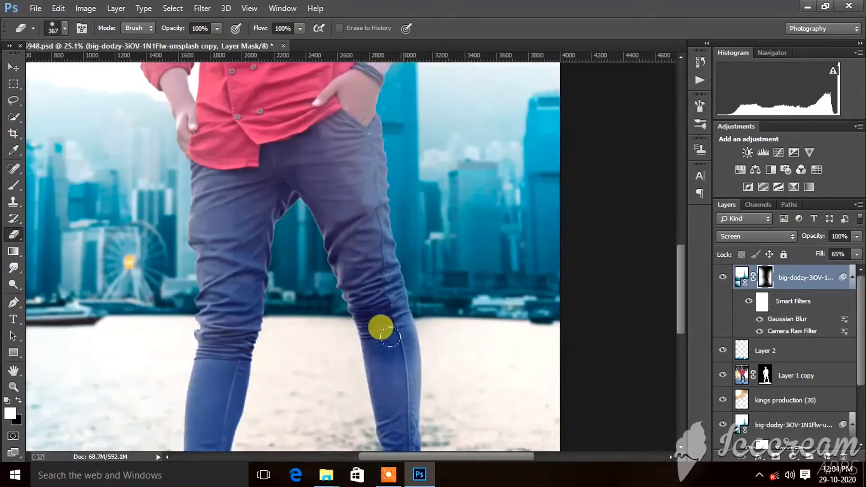
{"action": "scroll", "coordinate": [379, 328], "scroll_direction": "down", "scroll_amount": 2}
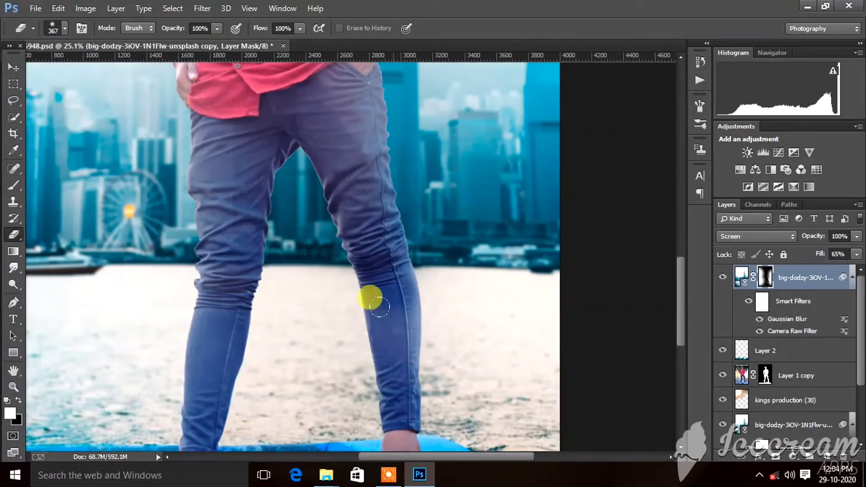
{"action": "right_click", "coordinate": [397, 293]}
{"action": "left_click_drag", "start_coordinate": [509, 324], "coordinate": [498, 325]}
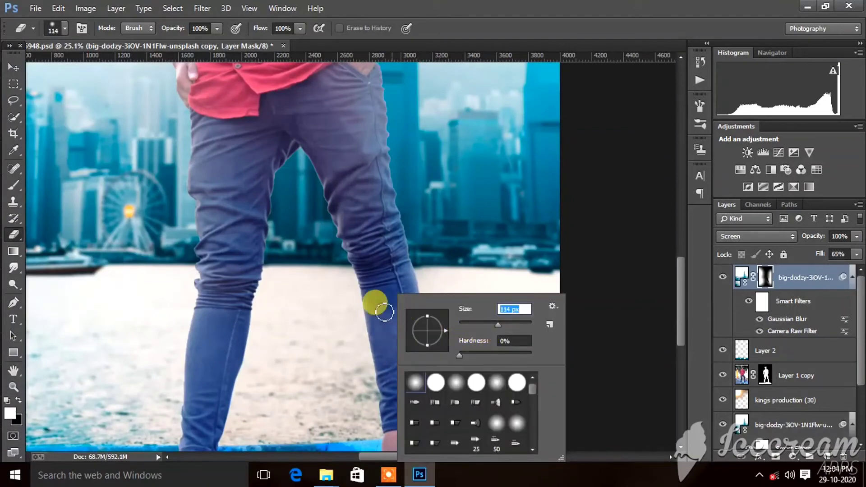
{"action": "left_click", "coordinate": [384, 312]}
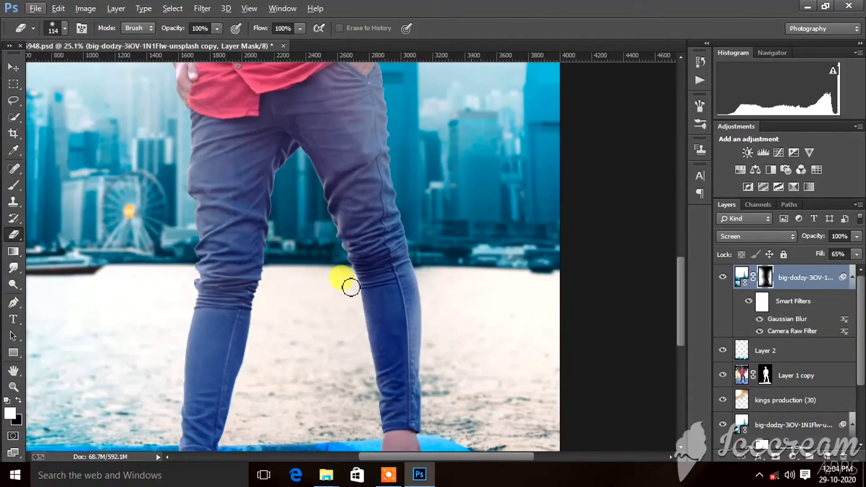
- Set the eraser to 244 px and zoom out to fit the whole photo
{"action": "scroll", "coordinate": [264, 257], "scroll_direction": "up", "scroll_amount": 1}
{"action": "right_click", "coordinate": [219, 209]}
{"action": "left_click_drag", "start_coordinate": [318, 245], "coordinate": [351, 249]}
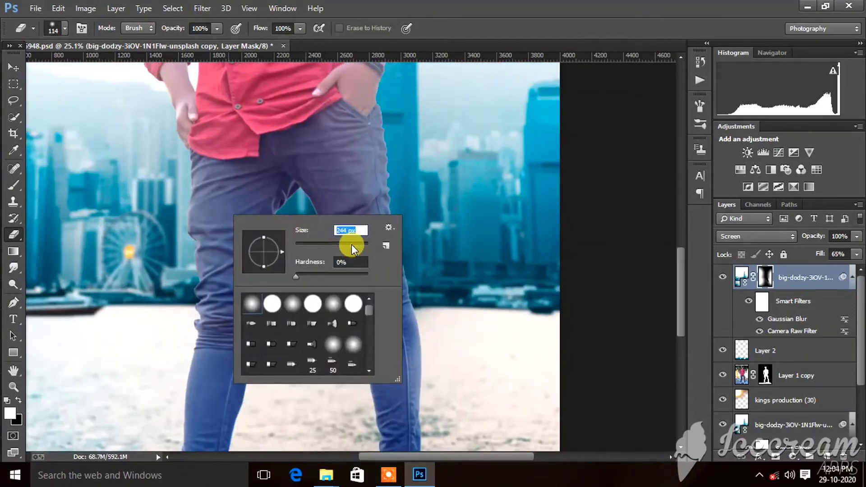
{"action": "left_click", "coordinate": [237, 176]}
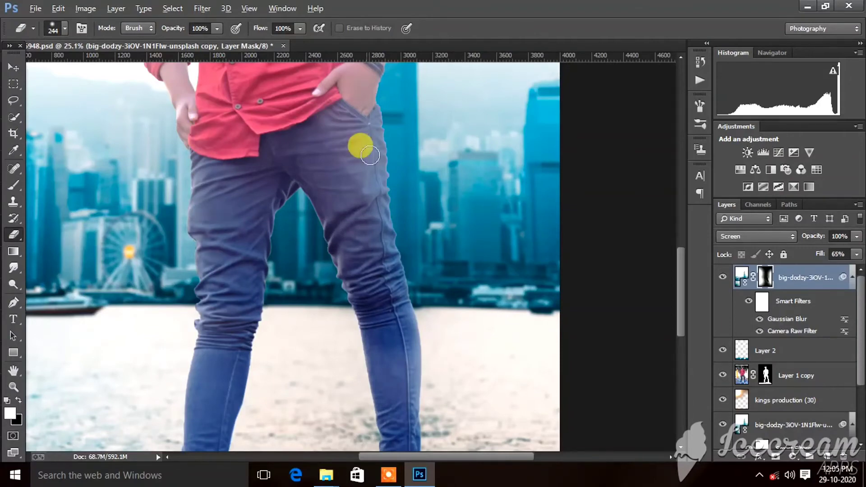
{"action": "scroll", "coordinate": [358, 154], "scroll_direction": "down", "scroll_amount": 3}
{"action": "scroll", "coordinate": [354, 180], "scroll_direction": "down", "scroll_amount": 2}
{"action": "scroll", "coordinate": [374, 271], "scroll_direction": "up", "scroll_amount": 2}
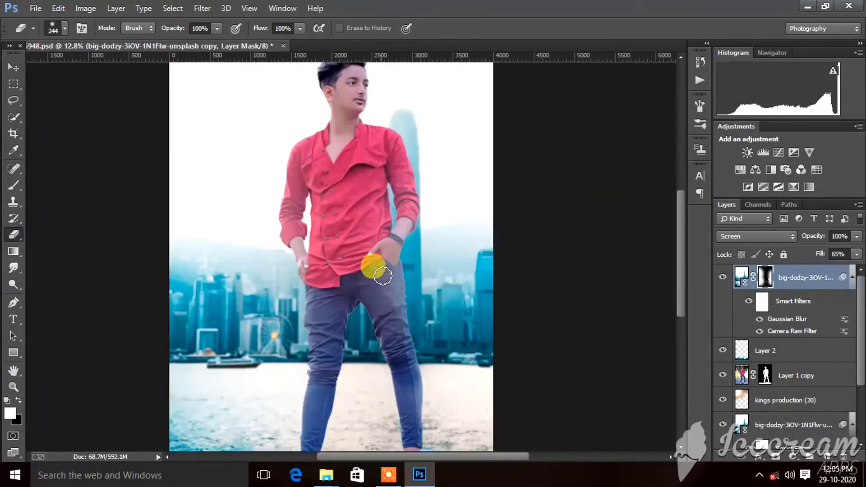
{"action": "scroll", "coordinate": [374, 271], "scroll_direction": "up", "scroll_amount": 3}
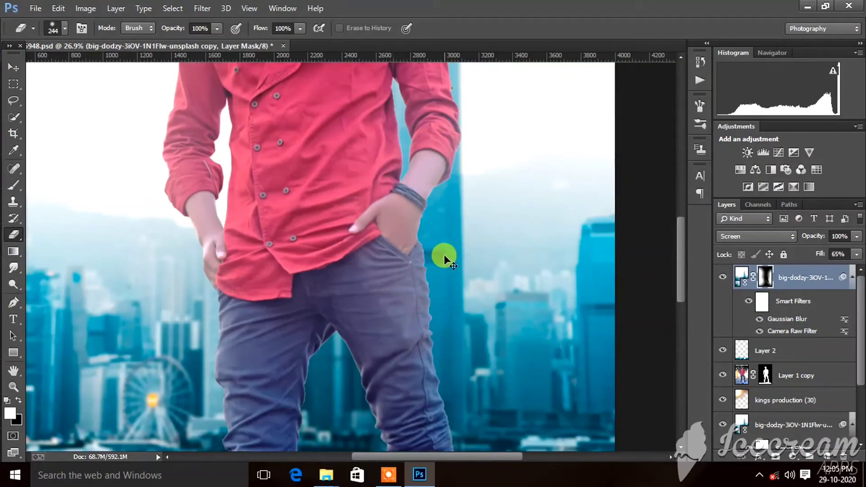
{"action": "scroll", "coordinate": [444, 255], "scroll_direction": "down", "scroll_amount": 4}
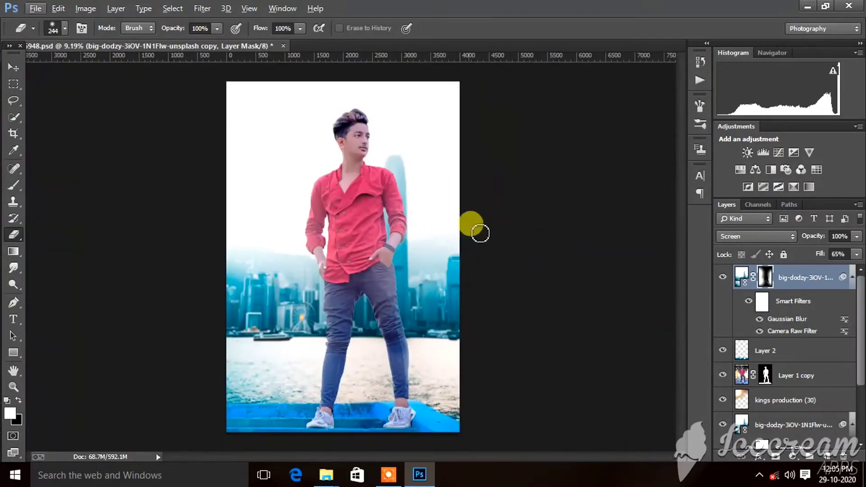
- Duplicate kings production (30) above Layer 1 copy and hide it with an inverted black mask
{"action": "left_click", "coordinate": [756, 402]}
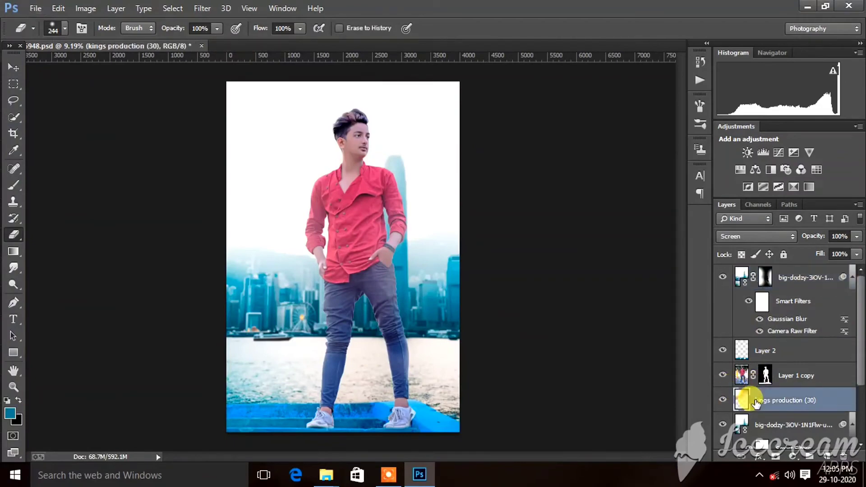
{"action": "key", "text": "ctrl+j"}
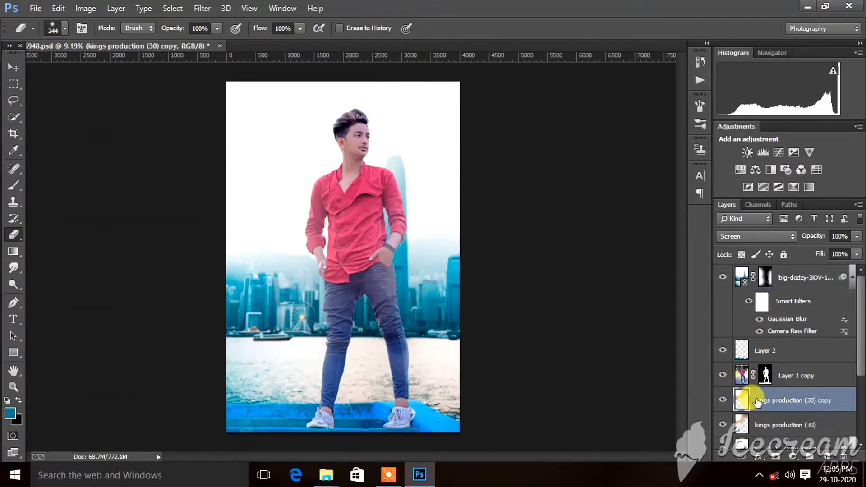
{"action": "left_click_drag", "start_coordinate": [757, 402], "coordinate": [751, 363]}
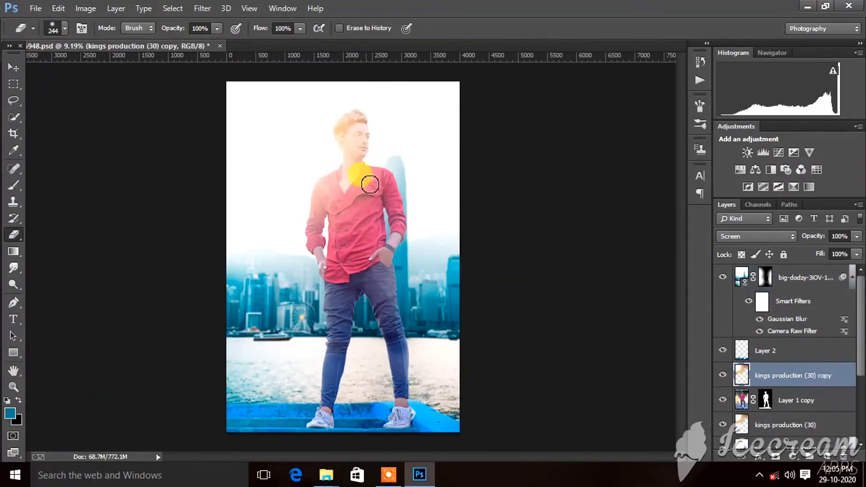
{"action": "left_click", "coordinate": [776, 457]}
{"action": "key", "text": "ctrl+i"}
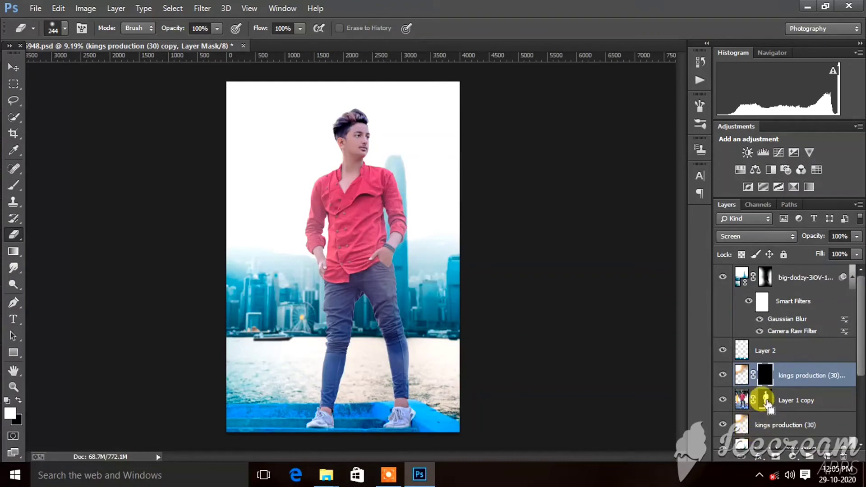
- Load the man's mask as a selection and set a 2632 px brush
{"action": "left_click", "coordinate": [741, 400], "text": "ctrl"}
{"action": "scroll", "coordinate": [319, 110], "scroll_direction": "up", "scroll_amount": 3}
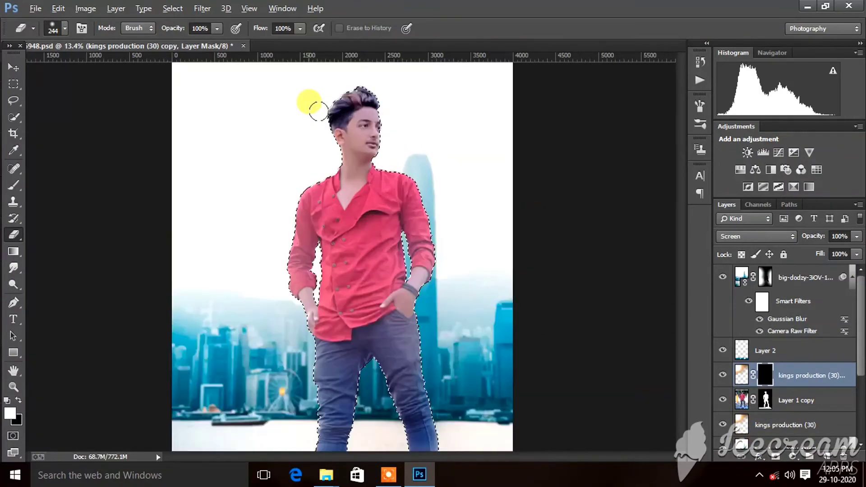
{"action": "scroll", "coordinate": [318, 111], "scroll_direction": "up", "scroll_amount": 3}
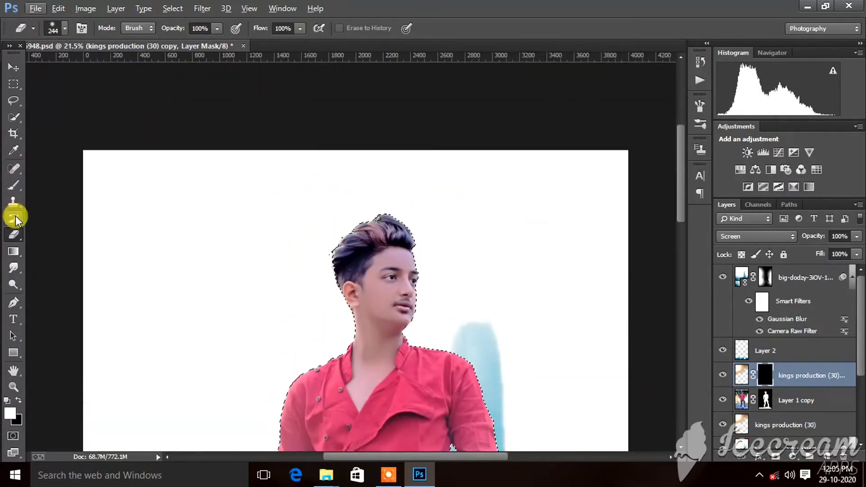
{"action": "left_click", "coordinate": [14, 185]}
{"action": "right_click", "coordinate": [280, 217]}
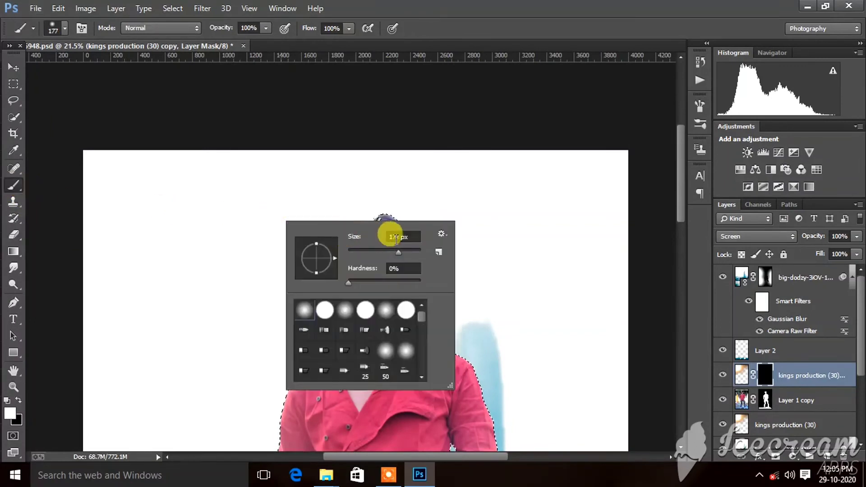
{"action": "left_click_drag", "start_coordinate": [408, 250], "coordinate": [416, 245]}
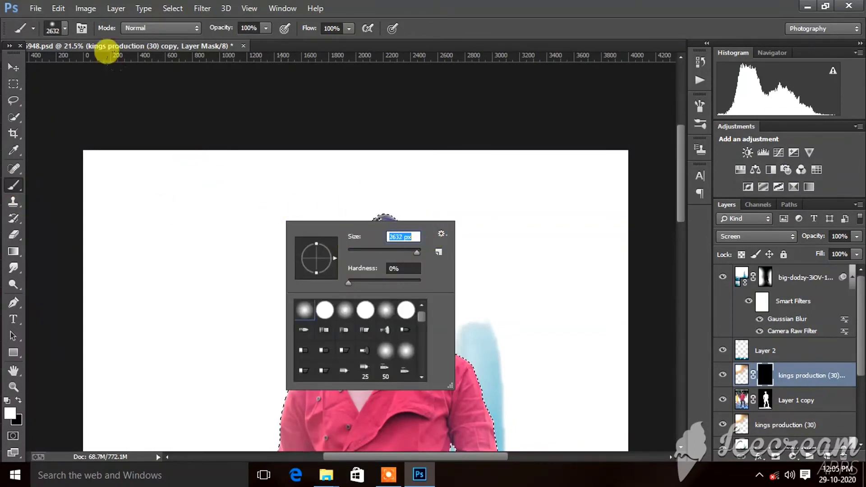
{"action": "key", "text": "Return"}
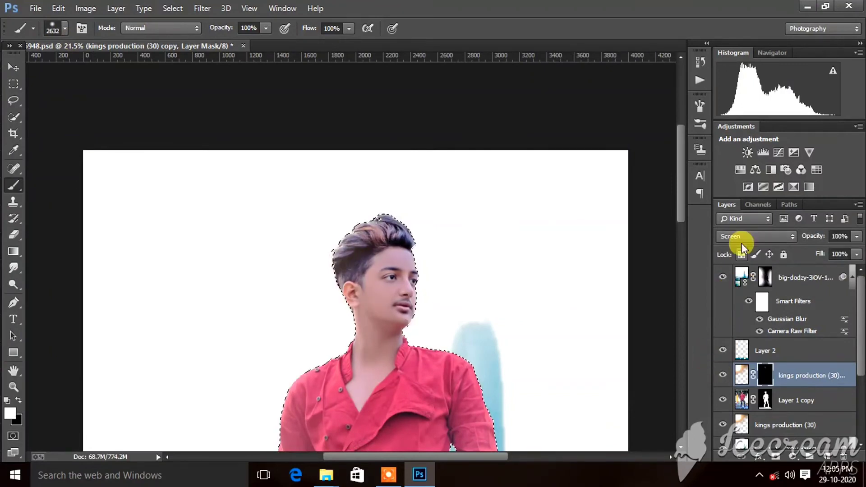
- Try Overlay blending, revert to Screen, and add a new empty Layer 3 above Layer 1 copy
{"action": "left_click", "coordinate": [738, 238]}
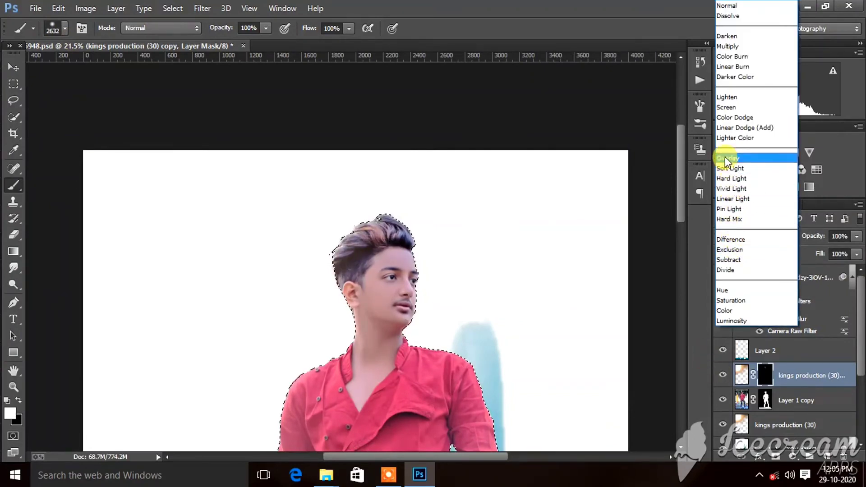
{"action": "left_click", "coordinate": [724, 156]}
{"action": "key", "text": "ctrl+z"}
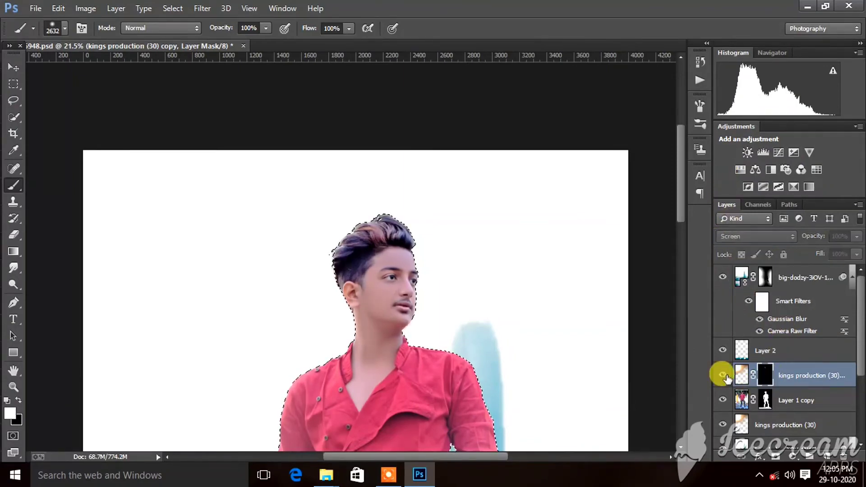
{"action": "double_click", "coordinate": [740, 374]}
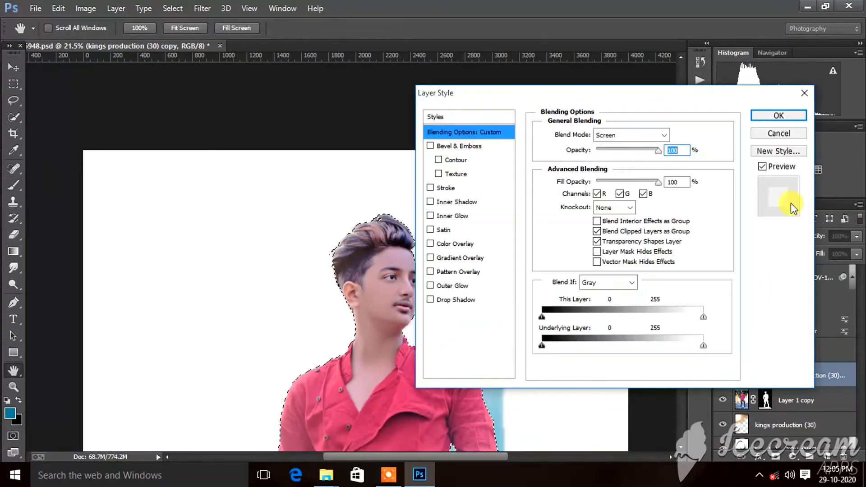
{"action": "left_click", "coordinate": [777, 116]}
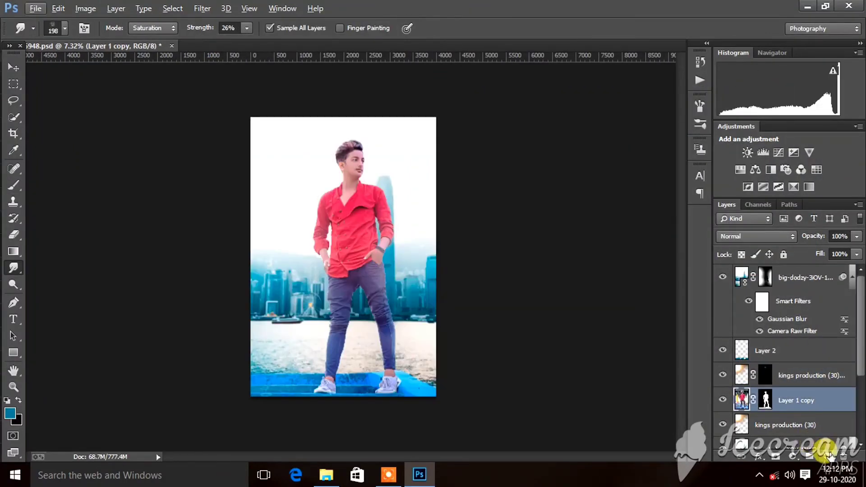
{"action": "left_click", "coordinate": [828, 456]}
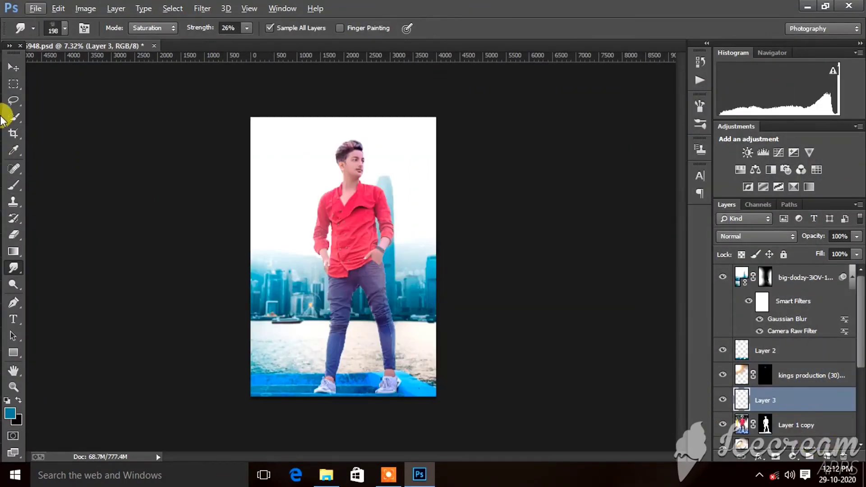
- Sample teal blue from the city buildings and paint it along the bottom of Layer 3
{"action": "left_click", "coordinate": [14, 67]}
{"action": "left_click", "coordinate": [18, 186]}
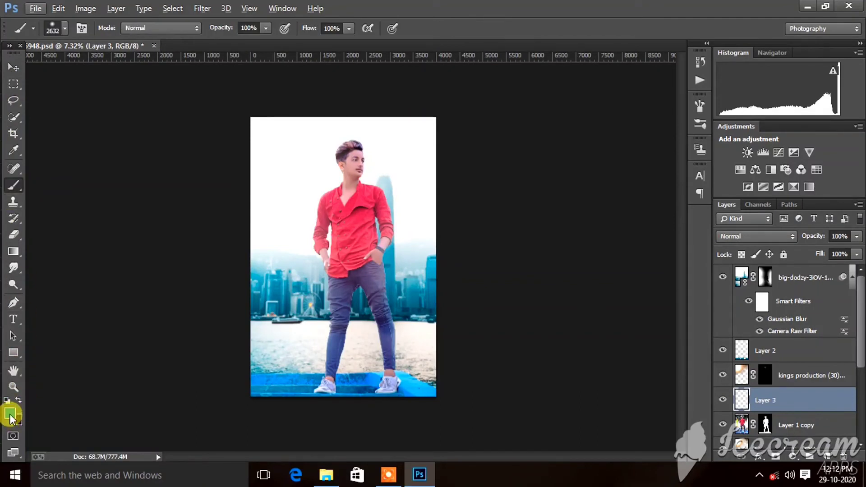
{"action": "left_click", "coordinate": [288, 270], "text": "alt"}
{"action": "left_click", "coordinate": [14, 153]}
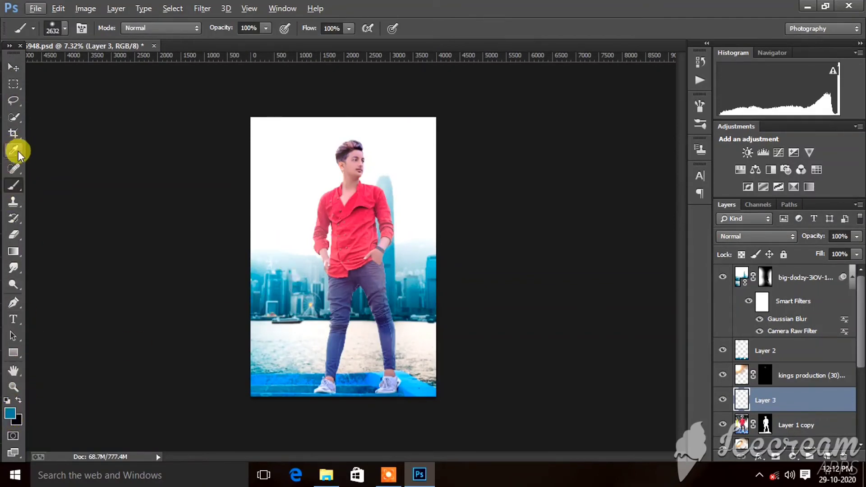
{"action": "left_click", "coordinate": [10, 412]}
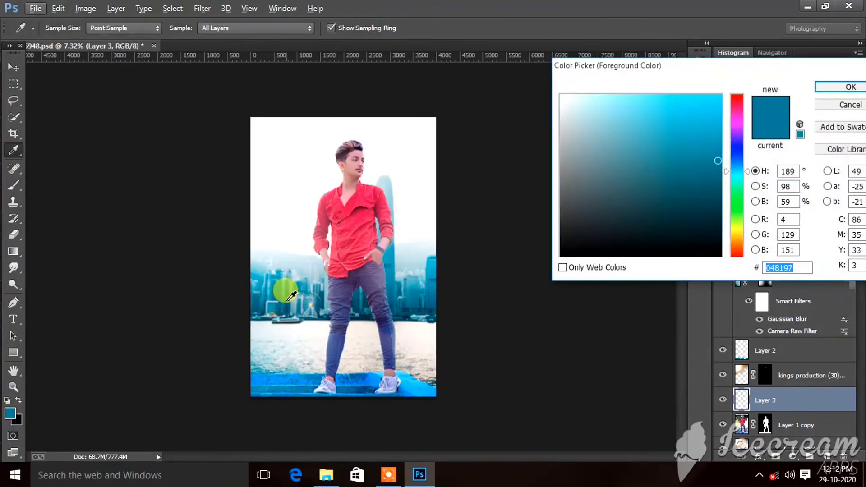
{"action": "left_click", "coordinate": [850, 87]}
{"action": "key", "text": "b"}
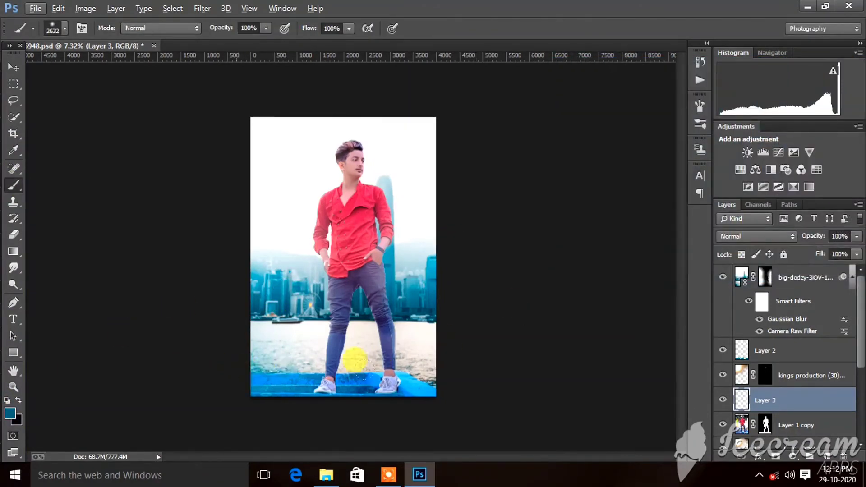
{"action": "left_click_drag", "start_coordinate": [354, 359], "coordinate": [440, 361]}
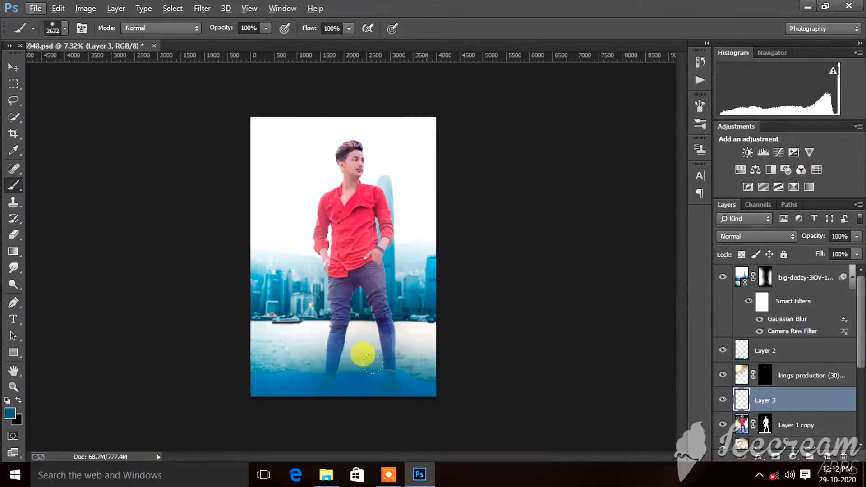
{"action": "left_click", "coordinate": [150, 401]}
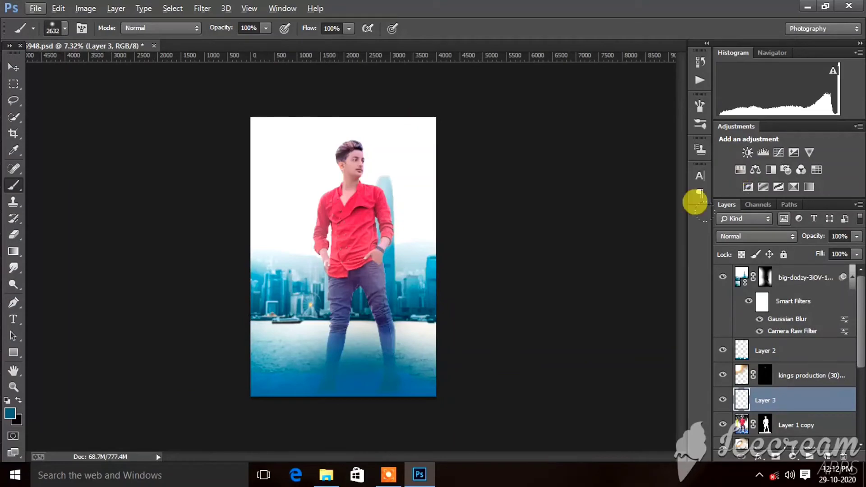
- Set Layer 3 to Screen blending and compare it by toggling layer visibility
{"action": "left_click", "coordinate": [742, 237]}
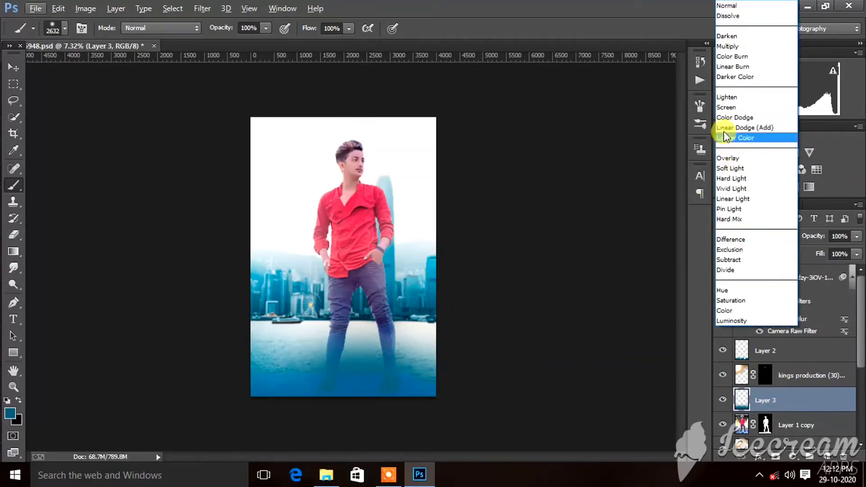
{"action": "left_click", "coordinate": [723, 107]}
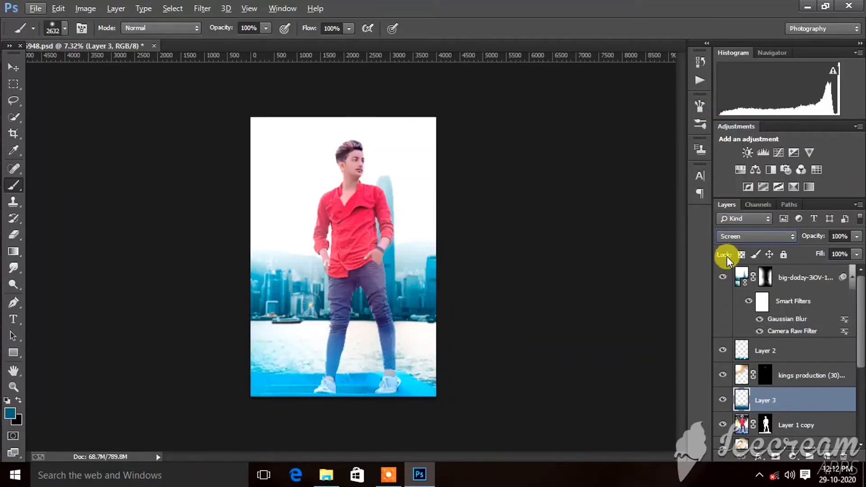
{"action": "left_click", "coordinate": [723, 278]}
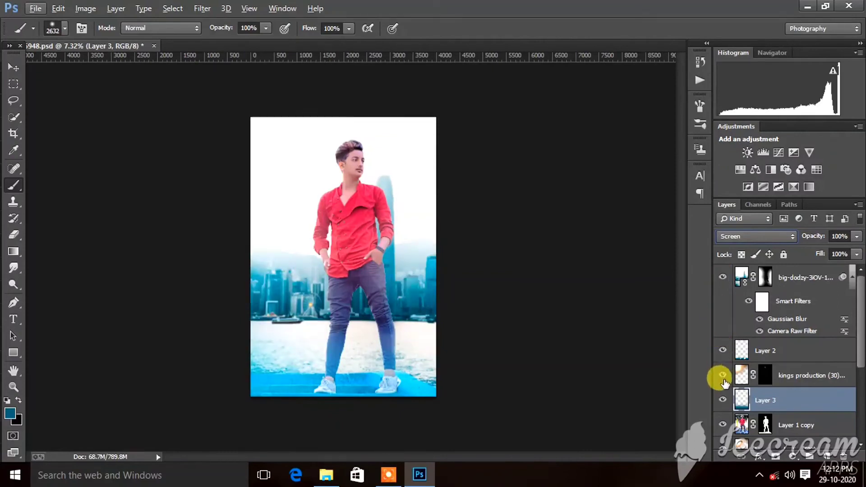
{"action": "left_click", "coordinate": [722, 399]}
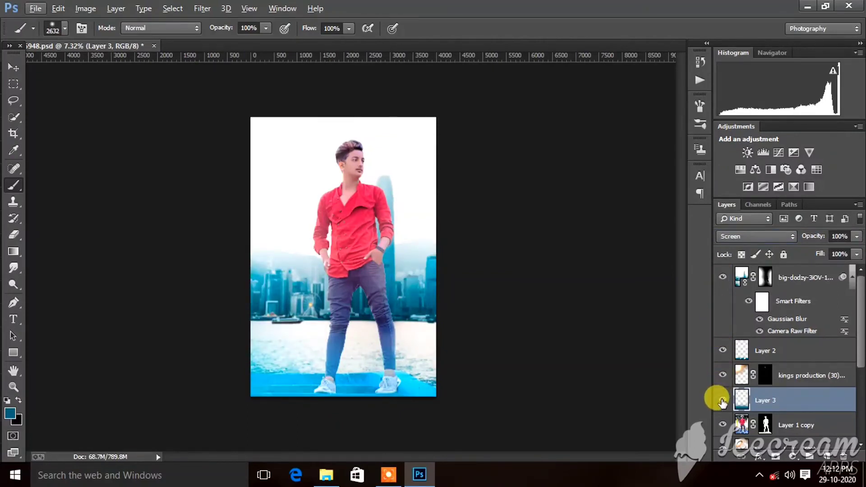
- Lower Layer 3's fill to 68% and switch to the Eraser tool
{"action": "left_click", "coordinate": [856, 254]}
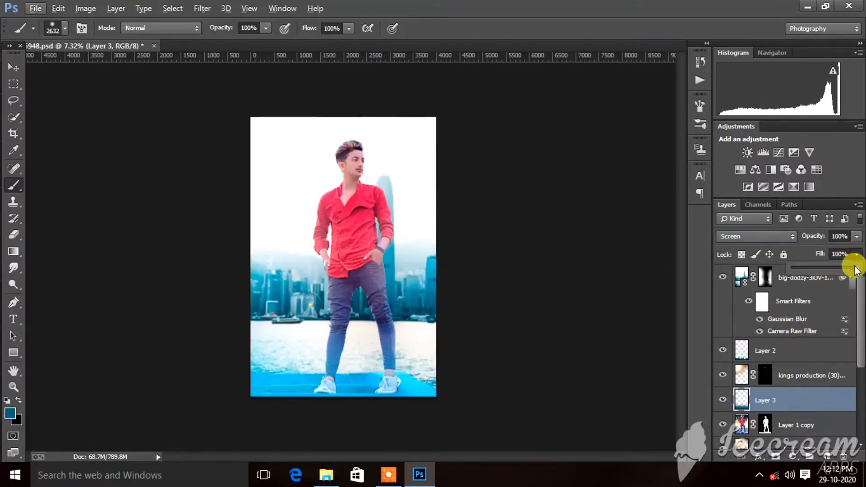
{"action": "mouse_move", "coordinate": [855, 270]}
{"action": "left_mouse_down"}
{"action": "mouse_move", "coordinate": [821, 276]}
{"action": "mouse_move", "coordinate": [849, 282]}
{"action": "left_mouse_up"}
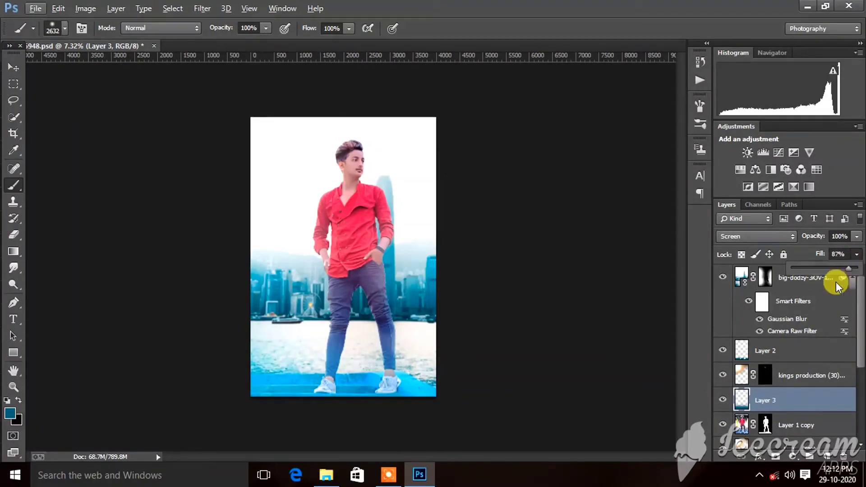
{"action": "left_click", "coordinate": [722, 400]}
{"action": "left_click", "coordinate": [722, 400]}
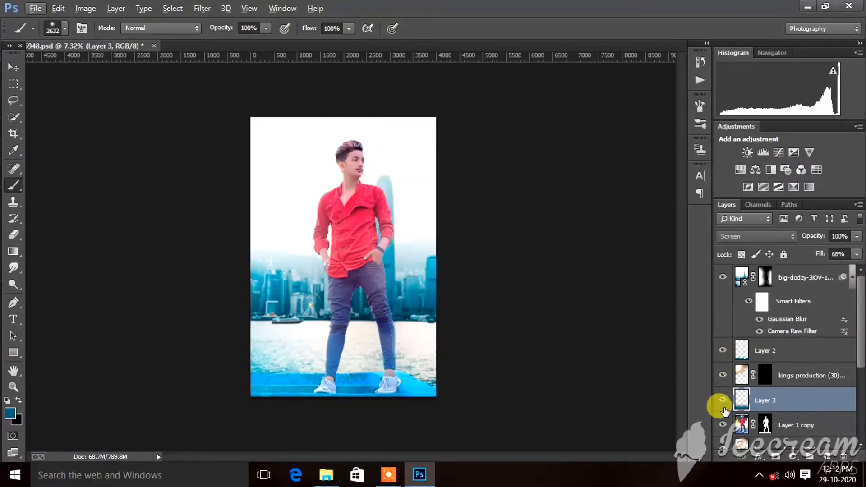
{"action": "key", "text": "ctrl+minus"}
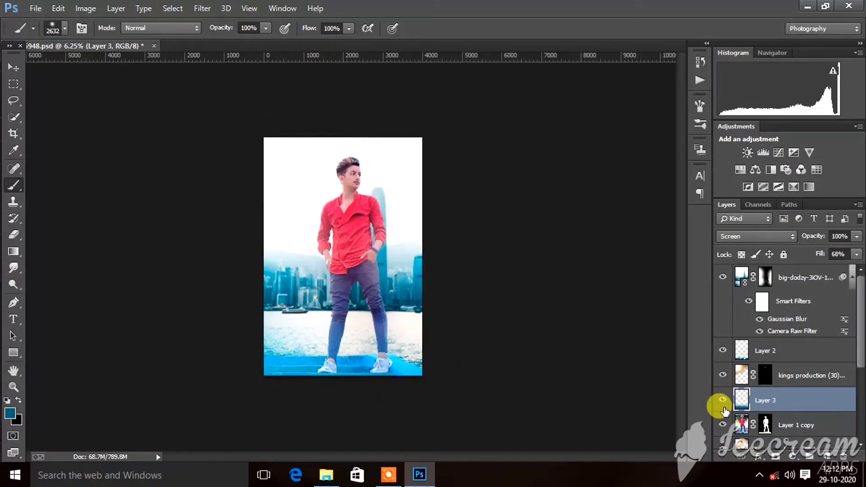
{"action": "left_click", "coordinate": [14, 234]}
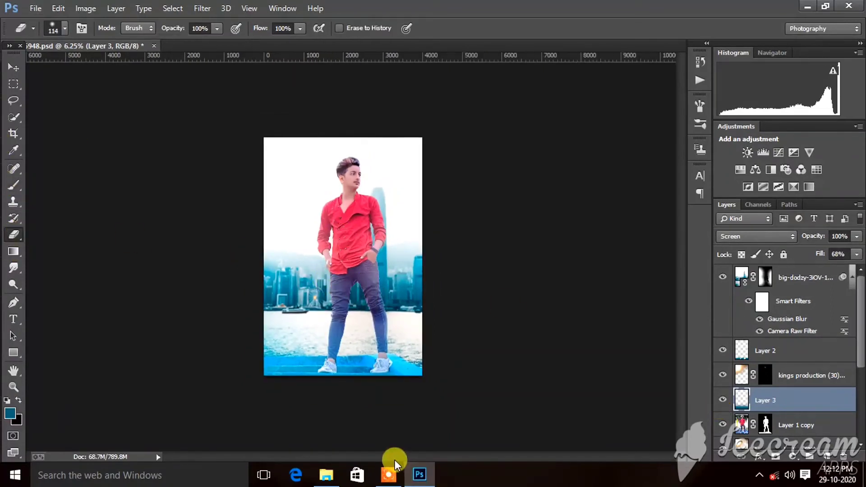
{"action": "left_click", "coordinate": [388, 475]}
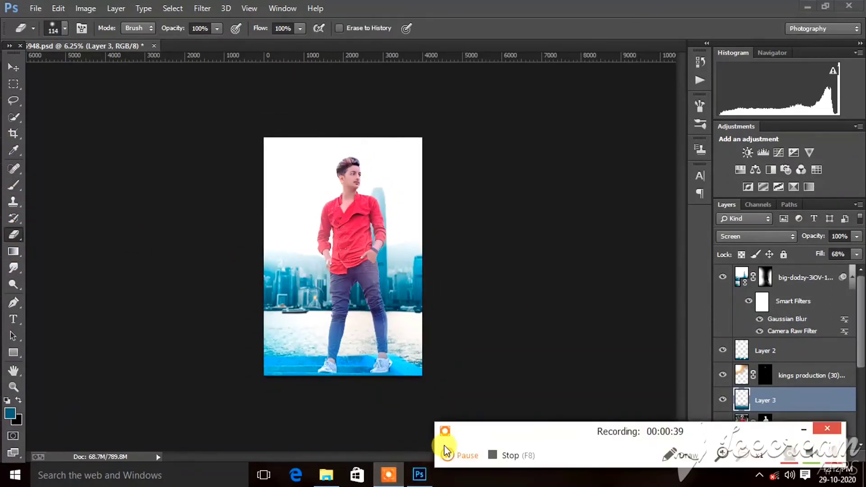
{"action": "left_click", "coordinate": [448, 455]}
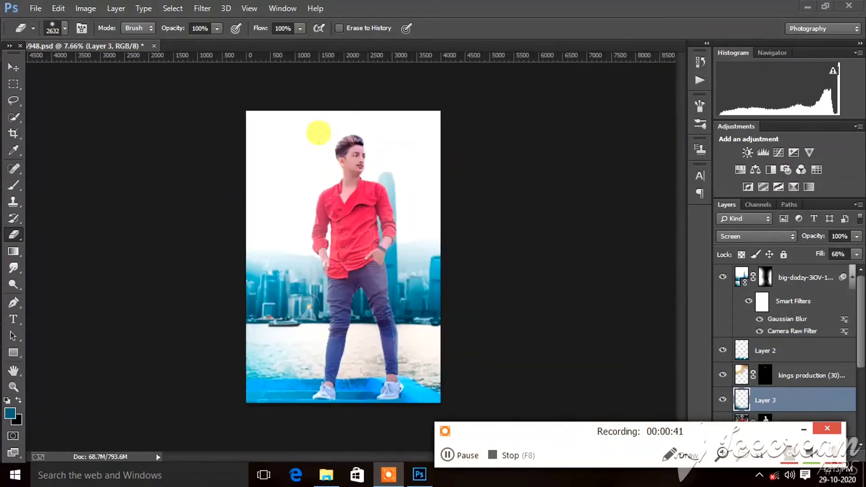
- Place the MY_CHANLE logo from the E: drive's MY LOGO folder as a linked layer, slightly tilted
{"action": "left_click", "coordinate": [36, 8]}
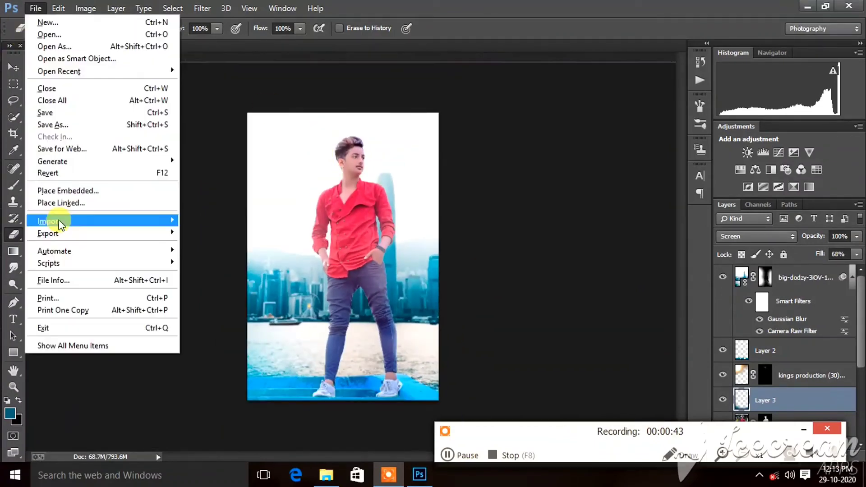
{"action": "left_click", "coordinate": [61, 203]}
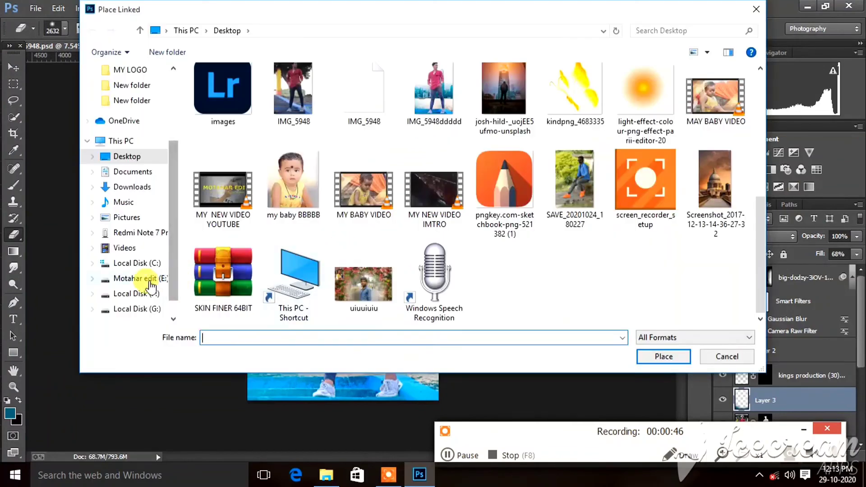
{"action": "left_click", "coordinate": [149, 280]}
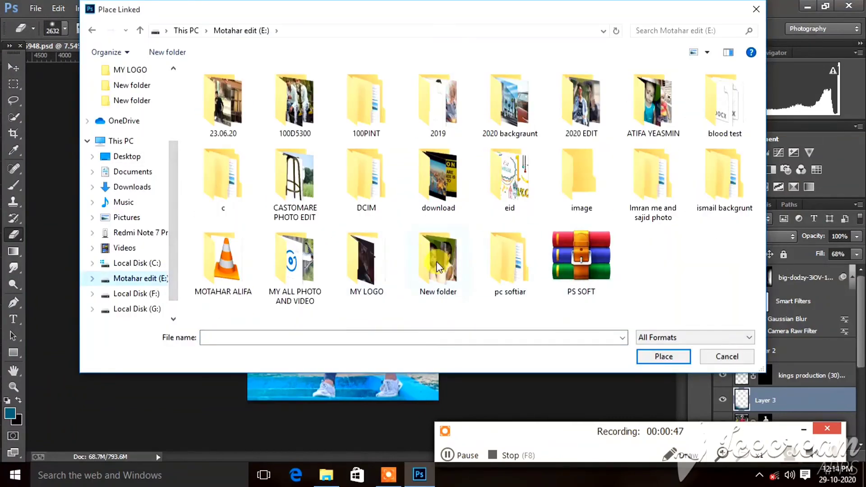
{"action": "double_click", "coordinate": [366, 266]}
{"action": "double_click", "coordinate": [723, 108]}
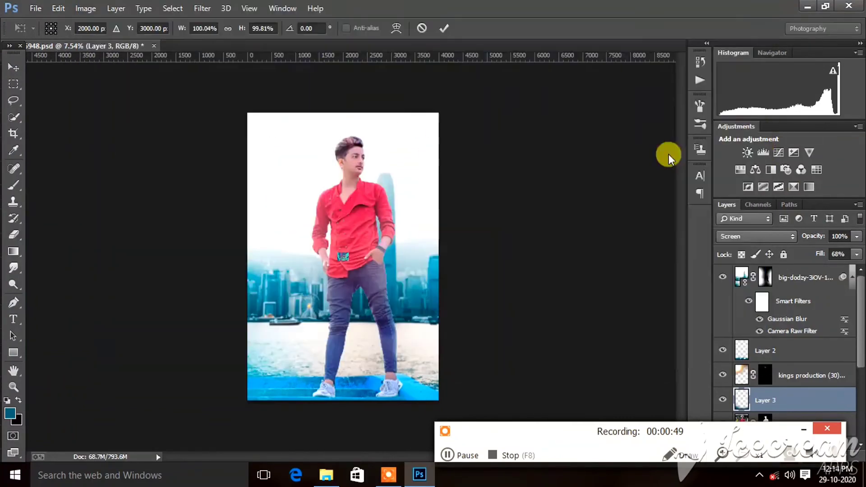
{"action": "left_click_drag", "start_coordinate": [351, 265], "coordinate": [347, 255]}
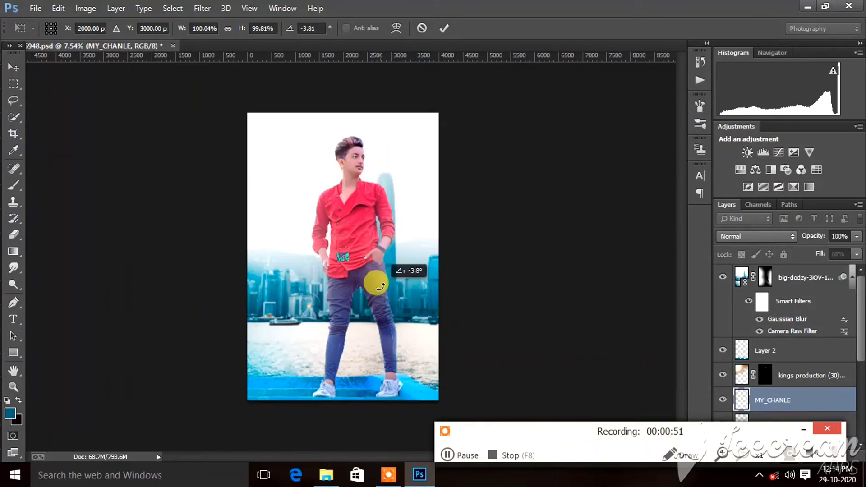
{"action": "scroll", "coordinate": [347, 256], "scroll_direction": "up", "scroll_amount": 1}
{"action": "scroll", "coordinate": [304, 236], "scroll_direction": "up", "scroll_amount": 1}
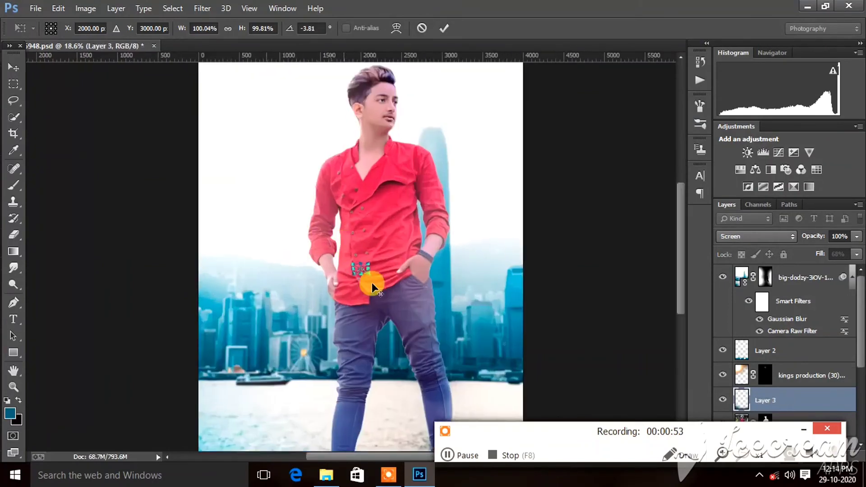
{"action": "scroll", "coordinate": [367, 280], "scroll_direction": "up", "scroll_amount": 1}
{"action": "scroll", "coordinate": [386, 284], "scroll_direction": "up", "scroll_amount": 1}
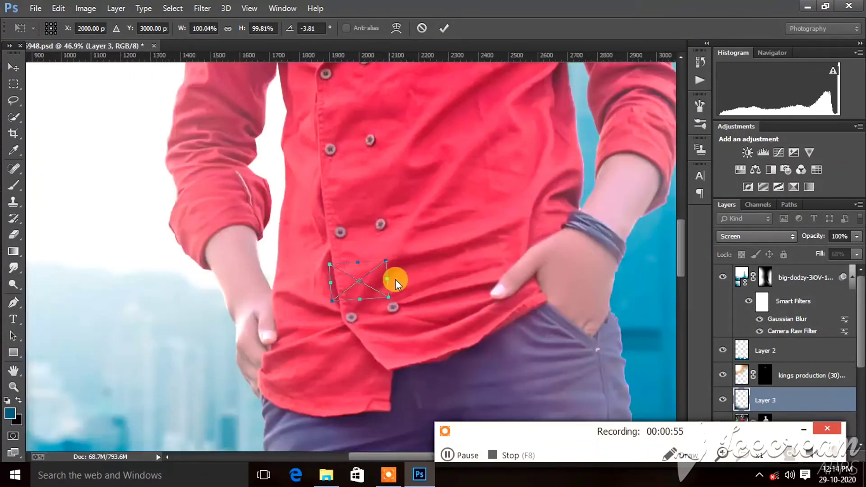
{"action": "key", "text": "Return"}
- Attempt erasing on the logo, decline rasterizing it, and return to the Move tool
{"action": "key", "text": "e"}
{"action": "left_click", "coordinate": [311, 280]}
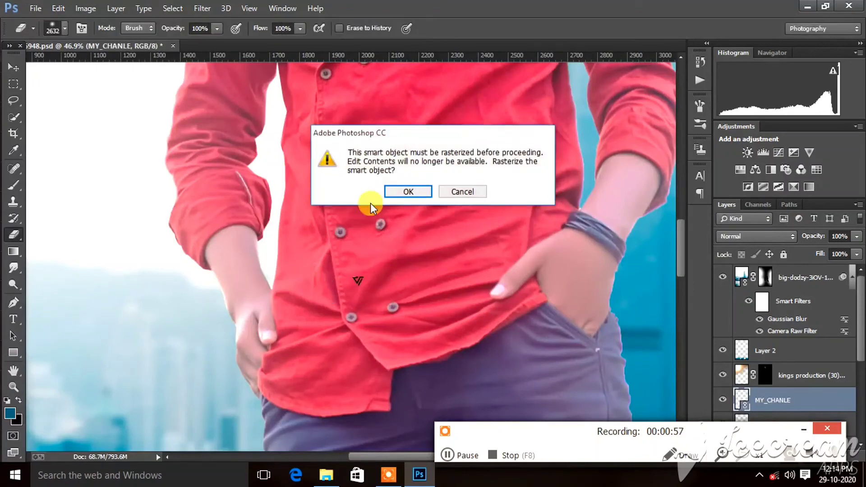
{"action": "left_click", "coordinate": [466, 193]}
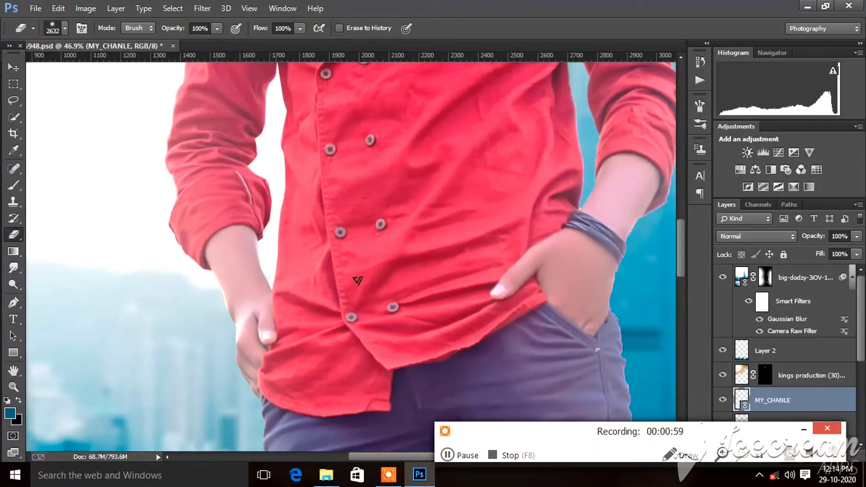
{"action": "left_click", "coordinate": [13, 67]}
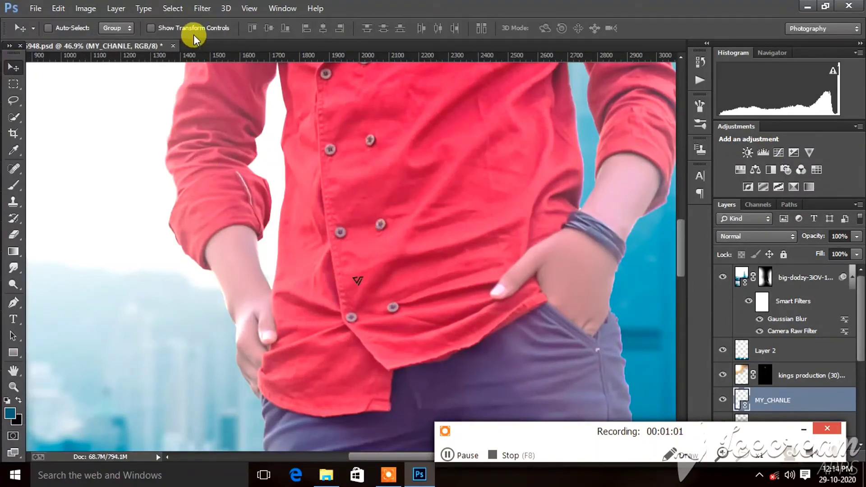
- Resize the logo and move it into the upper-left sky beside the man
{"action": "key", "text": "ctrl+t"}
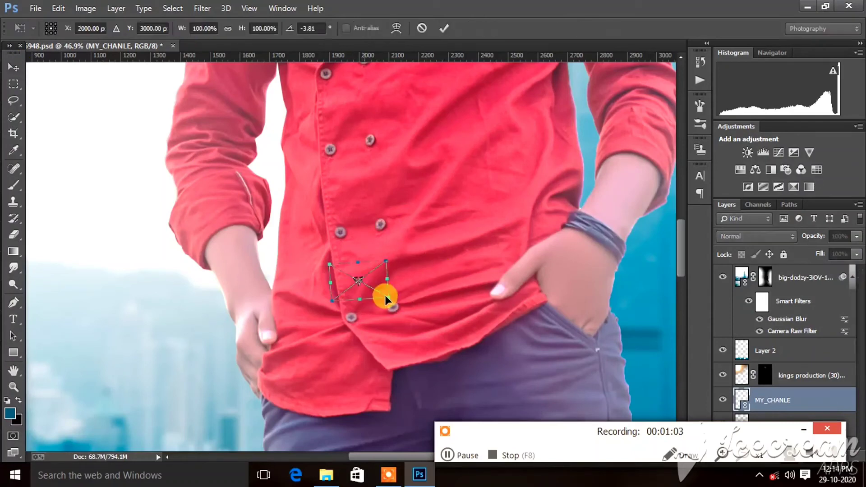
{"action": "left_click_drag", "start_coordinate": [388, 298], "coordinate": [416, 325]}
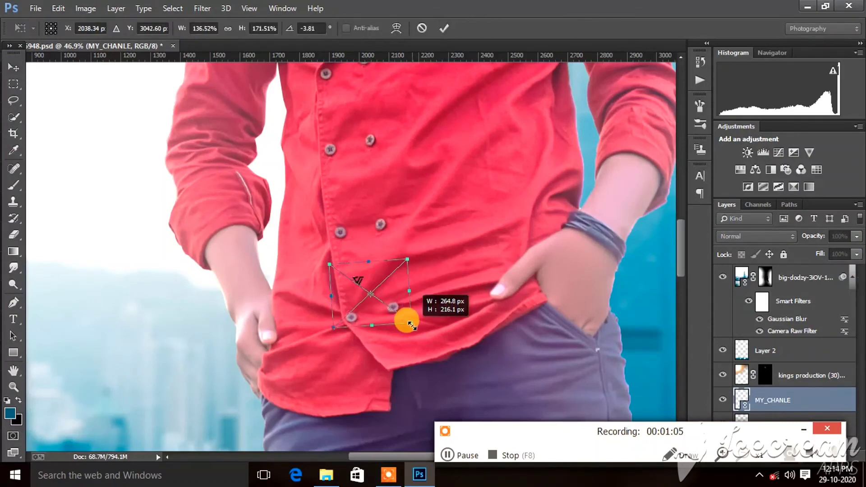
{"action": "mouse_move", "coordinate": [415, 293]}
{"action": "left_mouse_down"}
{"action": "mouse_move", "coordinate": [440, 292]}
{"action": "mouse_move", "coordinate": [406, 305]}
{"action": "mouse_move", "coordinate": [161, 209]}
{"action": "left_mouse_up"}
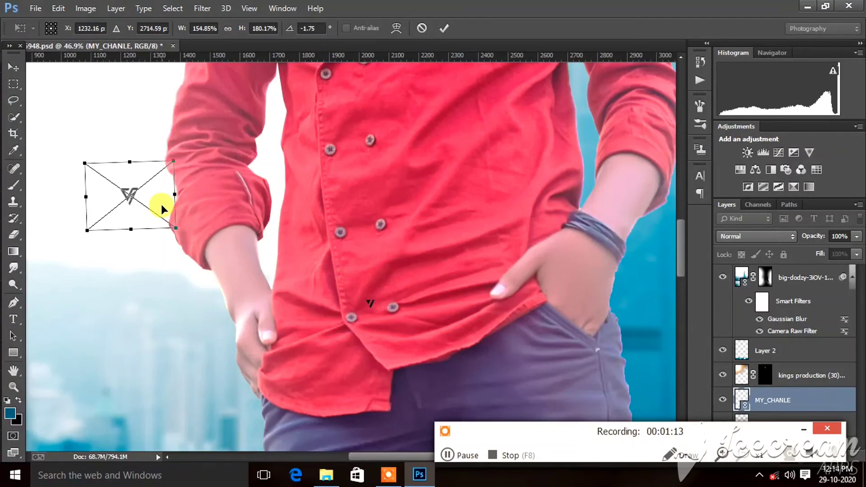
{"action": "scroll", "coordinate": [157, 206], "scroll_direction": "down", "scroll_amount": 3}
{"action": "scroll", "coordinate": [176, 198], "scroll_direction": "down", "scroll_amount": 1}
{"action": "scroll", "coordinate": [198, 189], "scroll_direction": "left", "scroll_amount": 2}
{"action": "scroll", "coordinate": [260, 183], "scroll_direction": "left", "scroll_amount": 3}
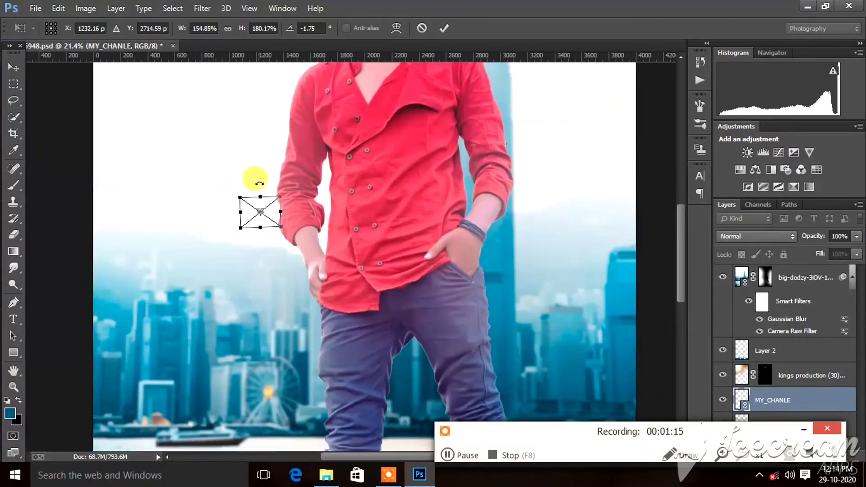
{"action": "scroll", "coordinate": [260, 182], "scroll_direction": "up", "scroll_amount": 2}
{"action": "left_click_drag", "start_coordinate": [274, 277], "coordinate": [195, 167]}
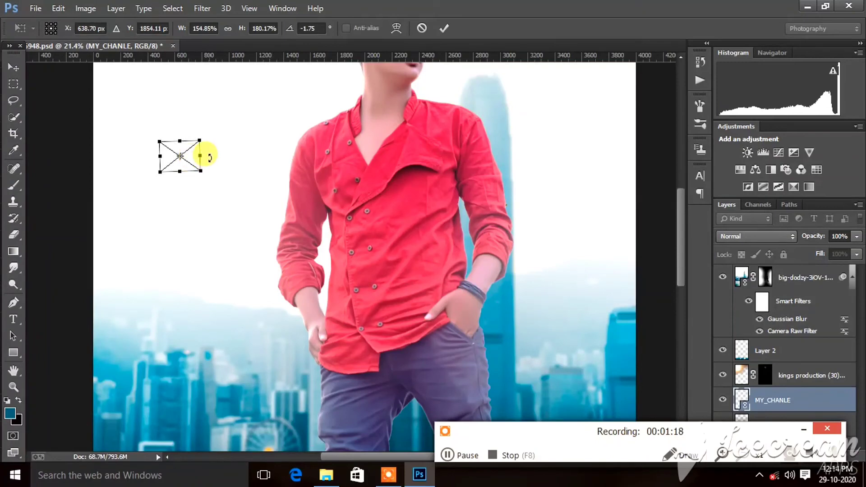
{"action": "scroll", "coordinate": [182, 155], "scroll_direction": "up", "scroll_amount": 2}
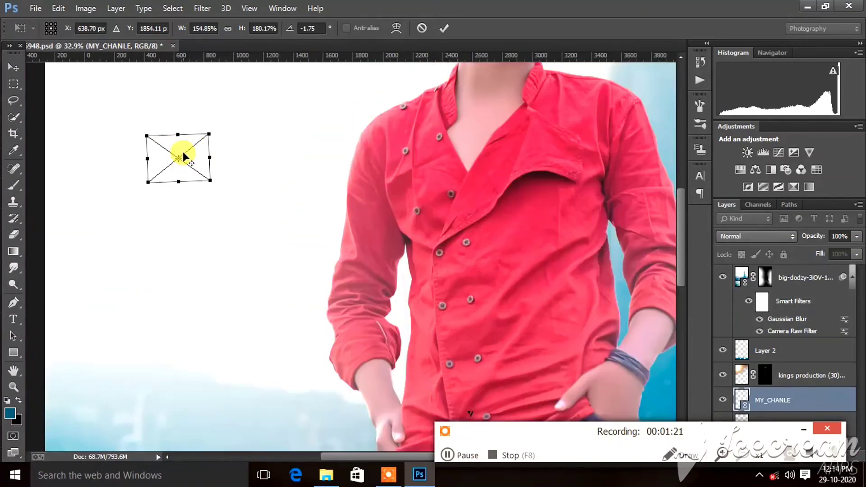
{"action": "scroll", "coordinate": [185, 170], "scroll_direction": "up", "scroll_amount": 2}
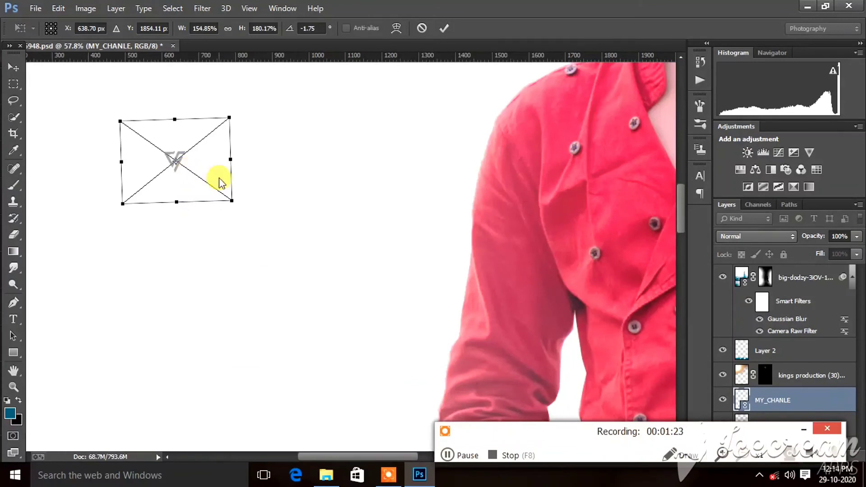
{"action": "left_click", "coordinate": [445, 28]}
- Move the MY_CHANLE layer to the top of the layer stack
{"action": "scroll", "coordinate": [303, 132], "scroll_direction": "down", "scroll_amount": 1}
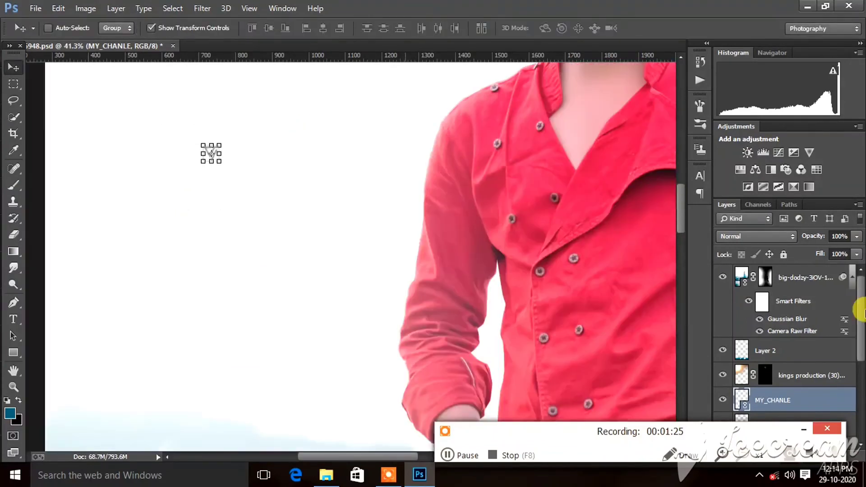
{"action": "left_click_drag", "start_coordinate": [766, 403], "coordinate": [769, 277]}
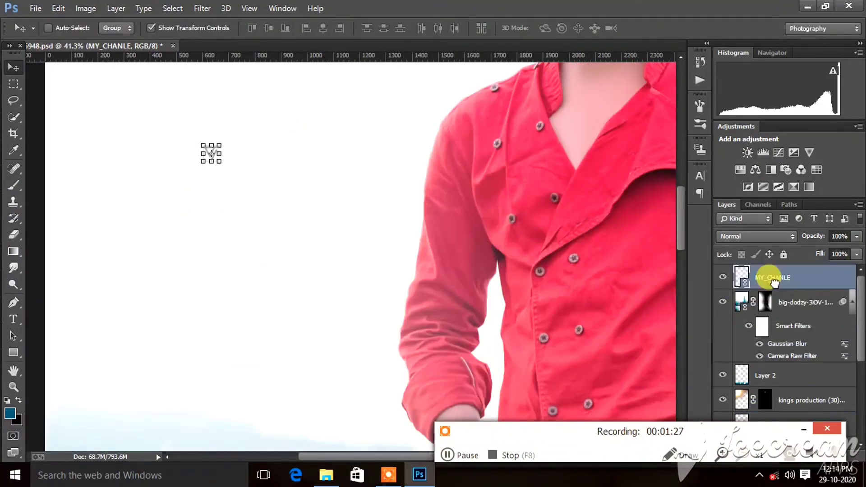
{"action": "scroll", "coordinate": [290, 203], "scroll_direction": "down", "scroll_amount": 1}
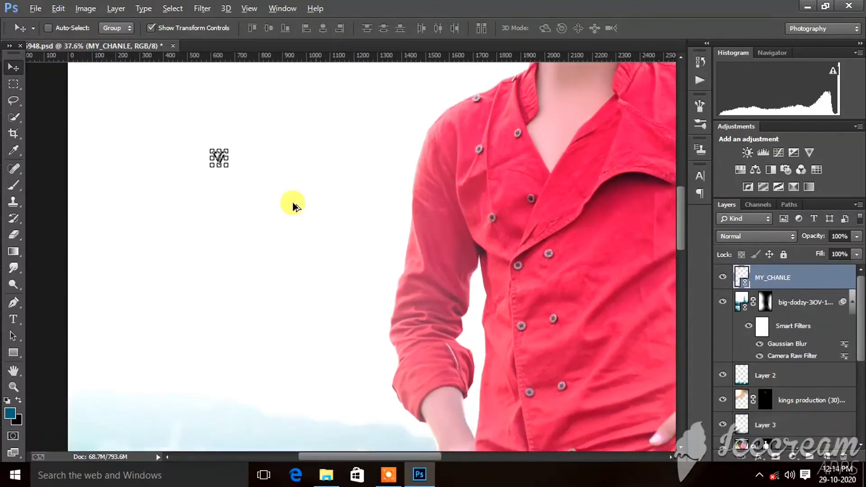
{"action": "scroll", "coordinate": [290, 203], "scroll_direction": "down", "scroll_amount": 1}
{"action": "scroll", "coordinate": [290, 203], "scroll_direction": "down", "scroll_amount": 1}
{"action": "left_click", "coordinate": [166, 32]}
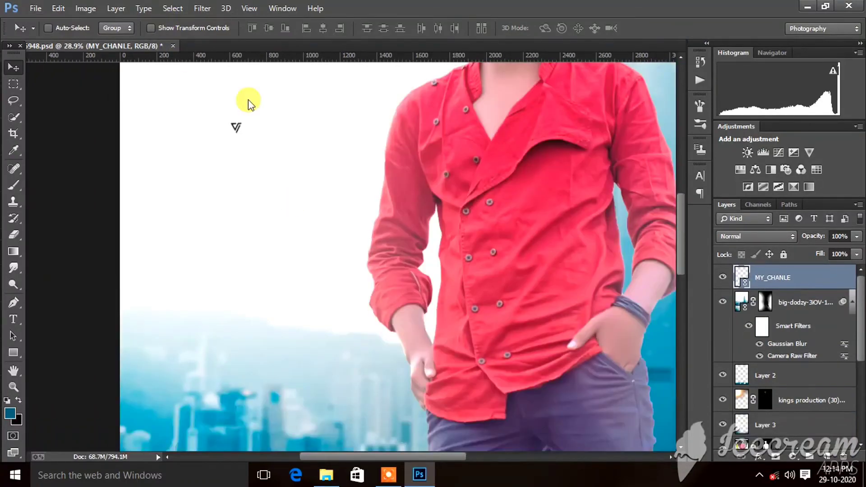
{"action": "scroll", "coordinate": [243, 108], "scroll_direction": "down", "scroll_amount": 1}
{"action": "scroll", "coordinate": [248, 106], "scroll_direction": "down", "scroll_amount": 2}
{"action": "scroll", "coordinate": [263, 180], "scroll_direction": "up", "scroll_amount": 2}
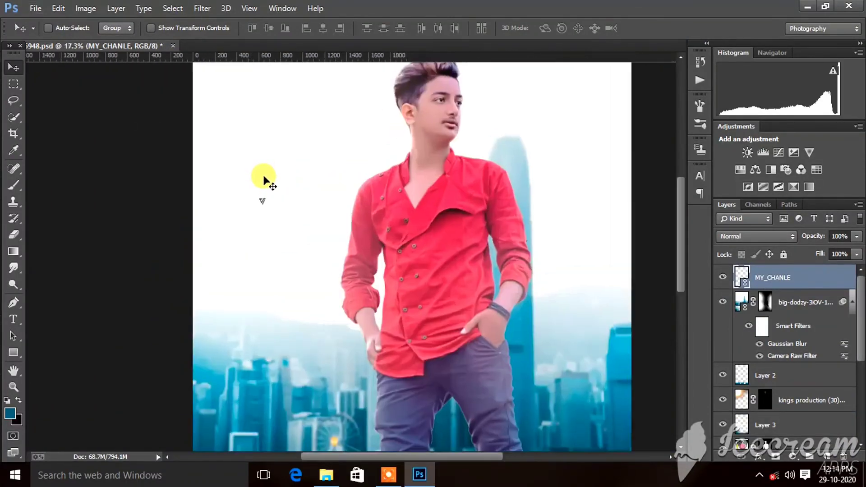
{"action": "scroll", "coordinate": [263, 181], "scroll_direction": "up", "scroll_amount": 2}
{"action": "scroll", "coordinate": [263, 180], "scroll_direction": "up", "scroll_amount": 2}
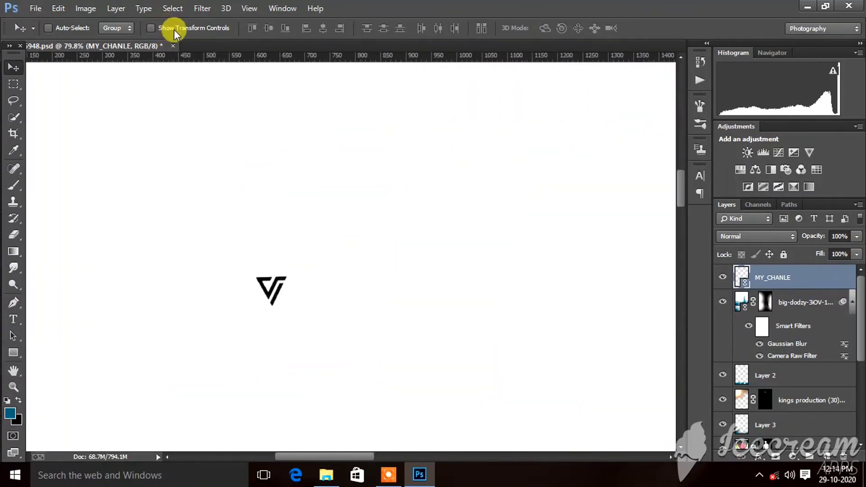
- Enlarge the V logo via Show Transform Controls and nudge it slightly higher
{"action": "left_click", "coordinate": [175, 30]}
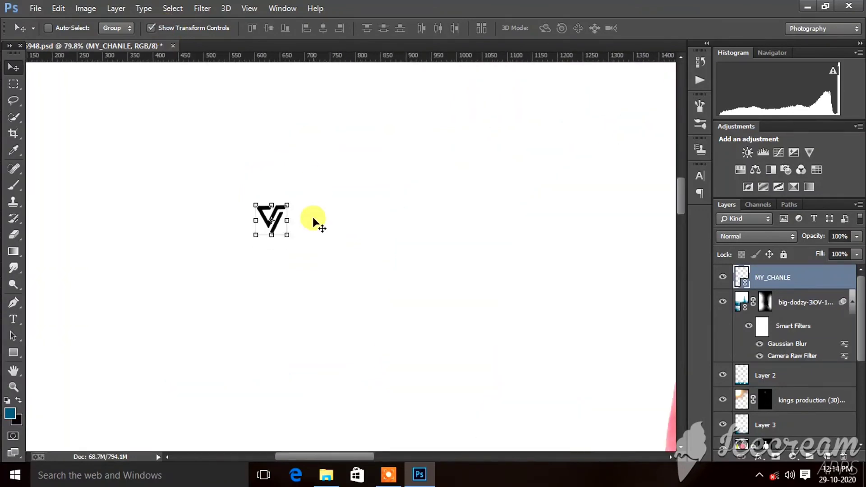
{"action": "mouse_move", "coordinate": [291, 218]}
{"action": "left_mouse_down"}
{"action": "mouse_move", "coordinate": [361, 220]}
{"action": "mouse_move", "coordinate": [354, 216]}
{"action": "left_mouse_up"}
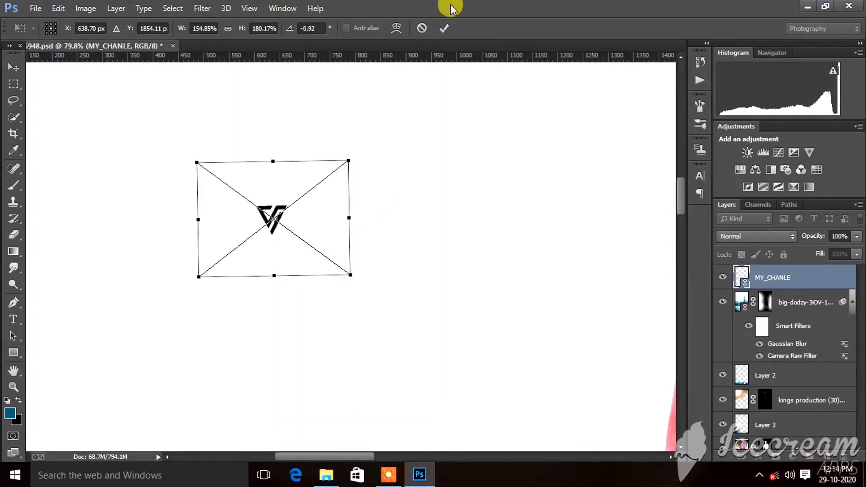
{"action": "left_click", "coordinate": [444, 28]}
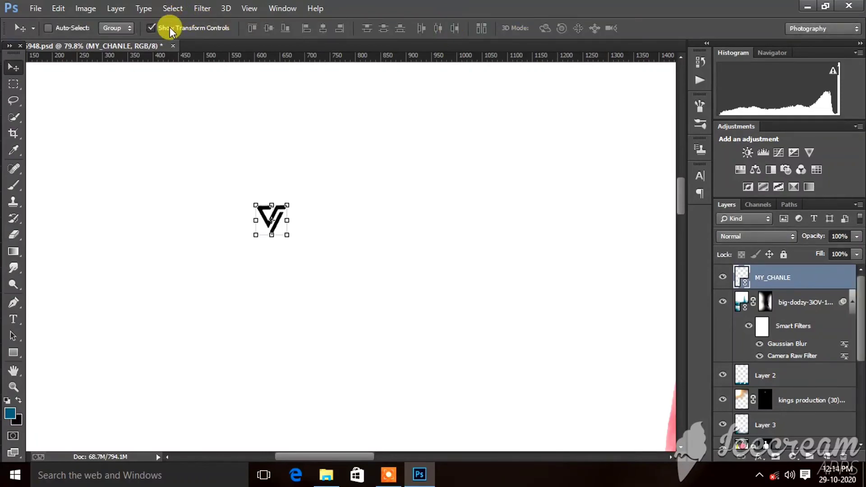
{"action": "scroll", "coordinate": [300, 164], "scroll_direction": "down", "scroll_amount": 2}
{"action": "scroll", "coordinate": [363, 188], "scroll_direction": "down", "scroll_amount": 5}
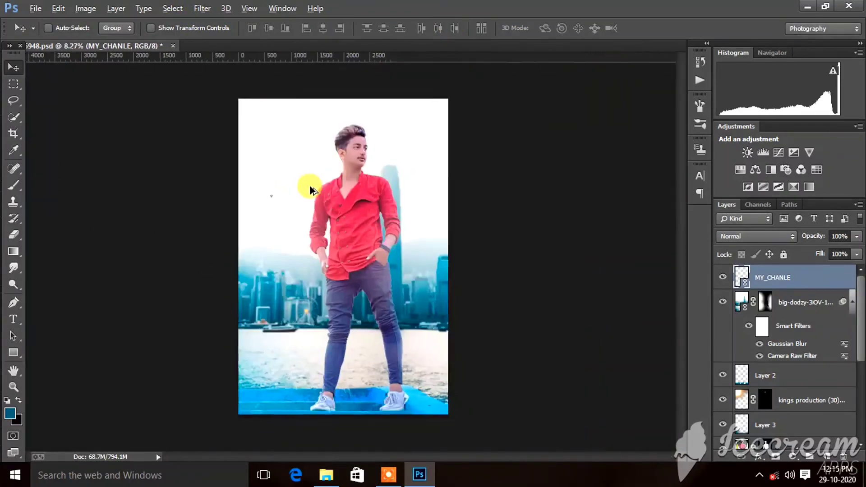
{"action": "scroll", "coordinate": [316, 209], "scroll_direction": "down", "scroll_amount": 2}
{"action": "scroll", "coordinate": [315, 210], "scroll_direction": "up", "scroll_amount": 2}
{"action": "scroll", "coordinate": [286, 204], "scroll_direction": "up", "scroll_amount": 2}
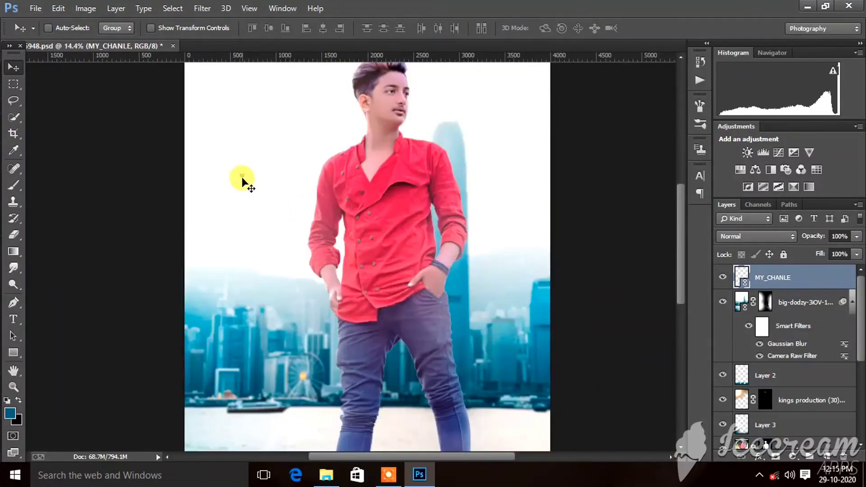
{"action": "left_click_drag", "start_coordinate": [244, 176], "coordinate": [241, 145]}
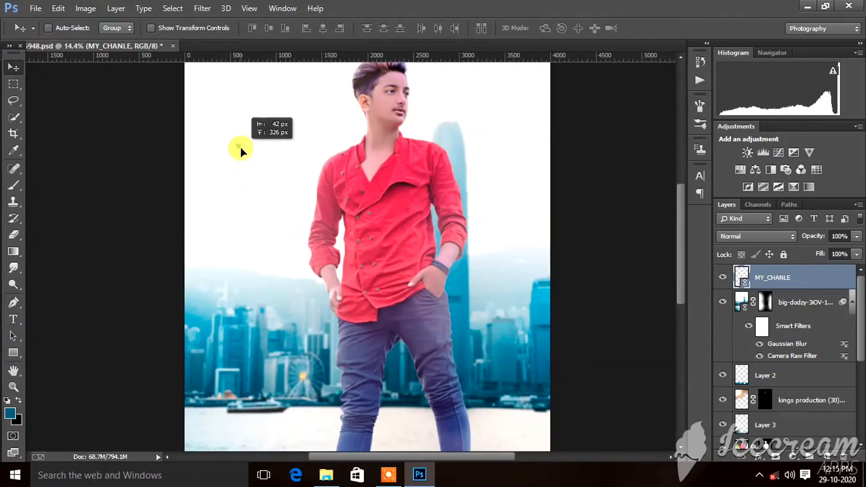
- Add 'MOTAHAR EDITZ' as small Bebas 11 pt text just below the V logo
{"action": "left_click", "coordinate": [18, 322]}
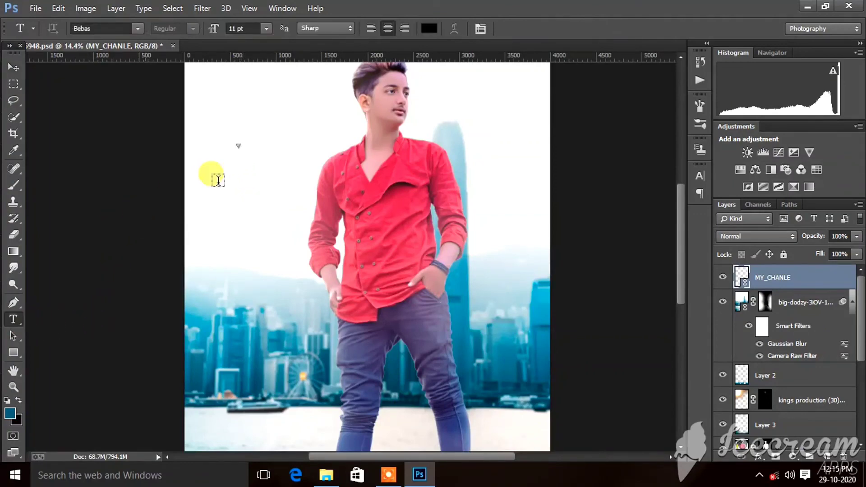
{"action": "left_click", "coordinate": [234, 163]}
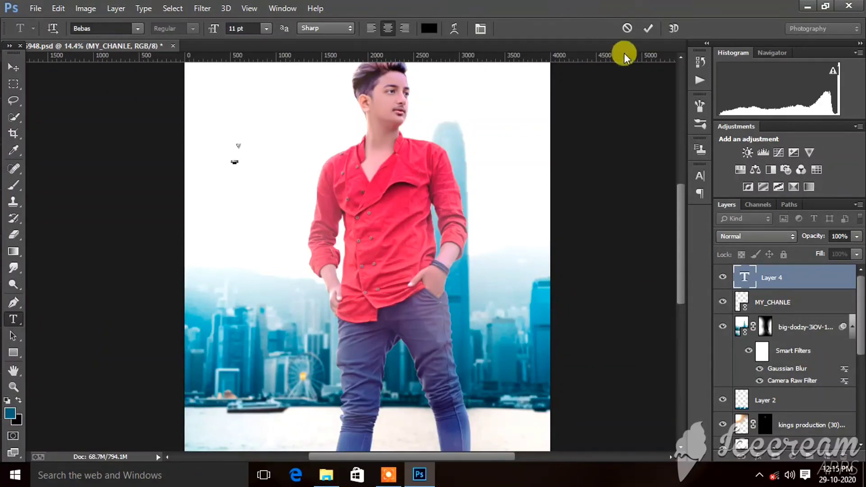
{"action": "left_click", "coordinate": [647, 29]}
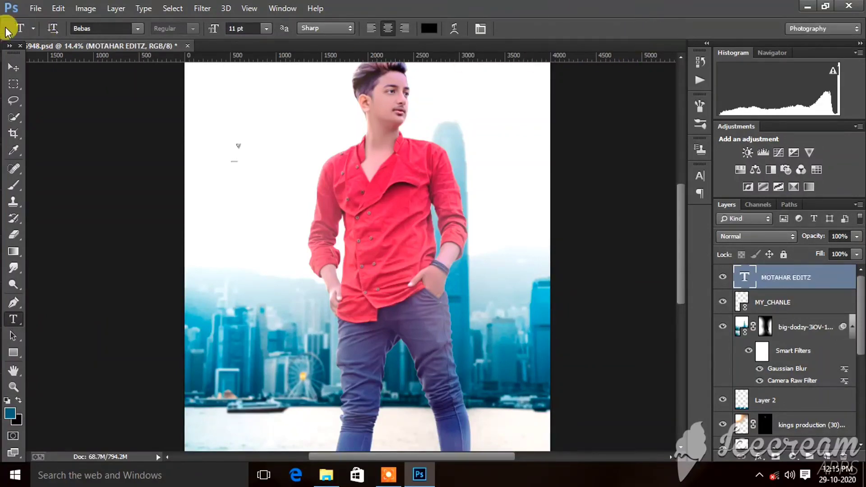
{"action": "left_click", "coordinate": [13, 68]}
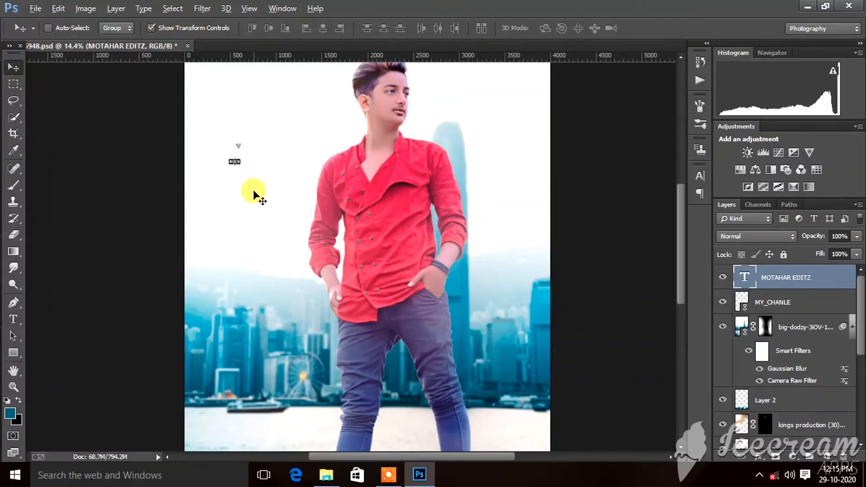
{"action": "scroll", "coordinate": [253, 195], "scroll_direction": "up", "scroll_amount": 2}
{"action": "scroll", "coordinate": [246, 125], "scroll_direction": "up", "scroll_amount": 2}
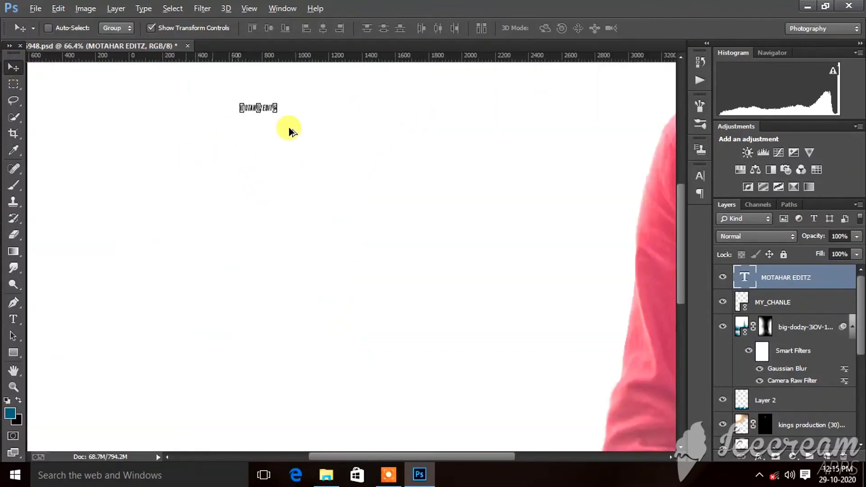
{"action": "scroll", "coordinate": [289, 198], "scroll_direction": "up", "scroll_amount": 1}
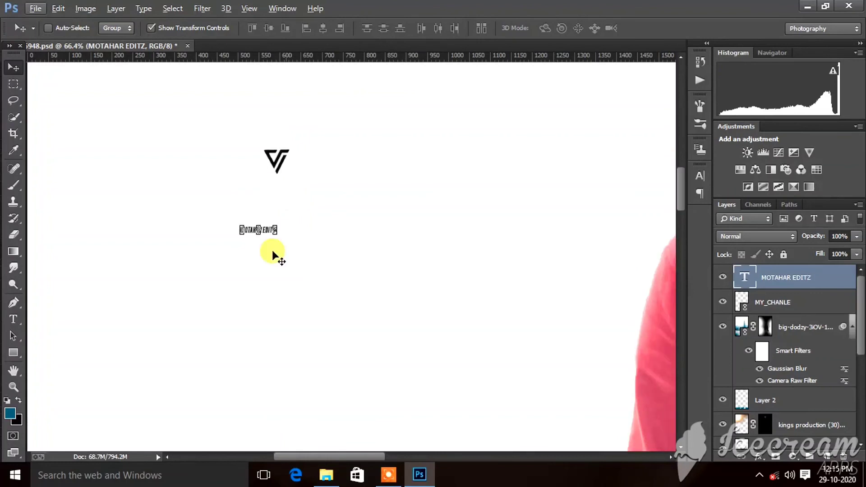
- Scale up the MOTAHAR EDITZ text and tuck it directly beneath the V logo
{"action": "left_click_drag", "start_coordinate": [276, 233], "coordinate": [338, 235]}
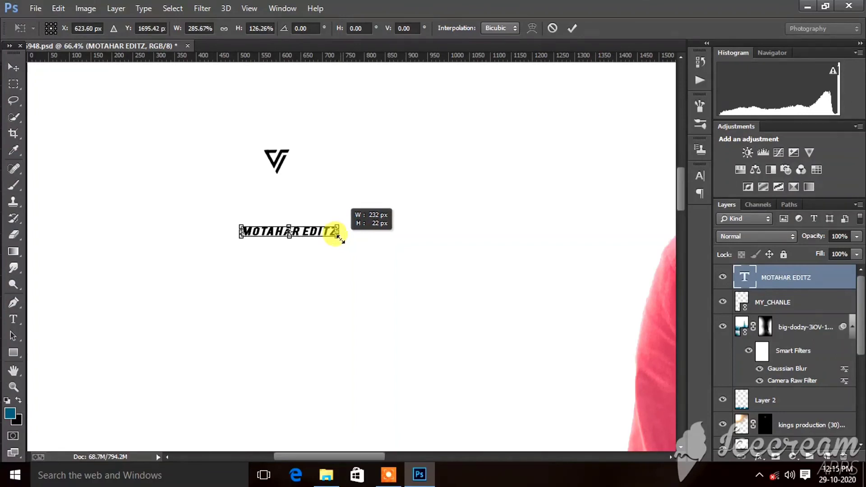
{"action": "mouse_move", "coordinate": [315, 232]}
{"action": "left_mouse_down"}
{"action": "mouse_move", "coordinate": [310, 191]}
{"action": "mouse_move", "coordinate": [286, 173]}
{"action": "left_mouse_up"}
{"action": "scroll", "coordinate": [286, 173], "scroll_direction": "up", "scroll_amount": 1}
{"action": "scroll", "coordinate": [285, 172], "scroll_direction": "up", "scroll_amount": 4}
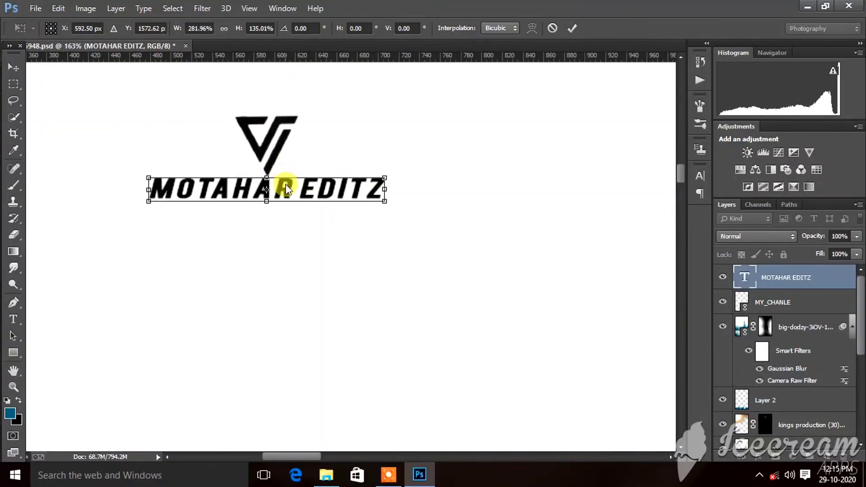
{"action": "left_click", "coordinate": [571, 28]}
{"action": "scroll", "coordinate": [252, 77], "scroll_direction": "down", "scroll_amount": 3}
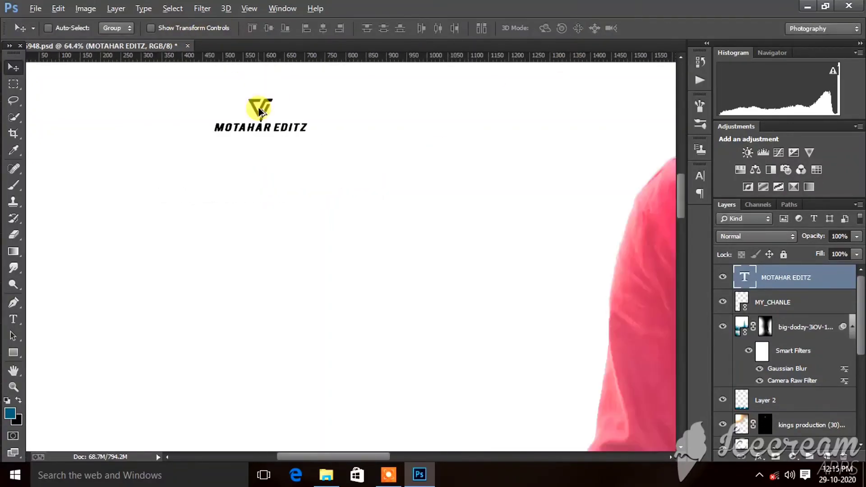
{"action": "scroll", "coordinate": [280, 117], "scroll_direction": "down", "scroll_amount": 3}
{"action": "scroll", "coordinate": [299, 150], "scroll_direction": "down", "scroll_amount": 2}
{"action": "scroll", "coordinate": [314, 182], "scroll_direction": "down", "scroll_amount": 2}
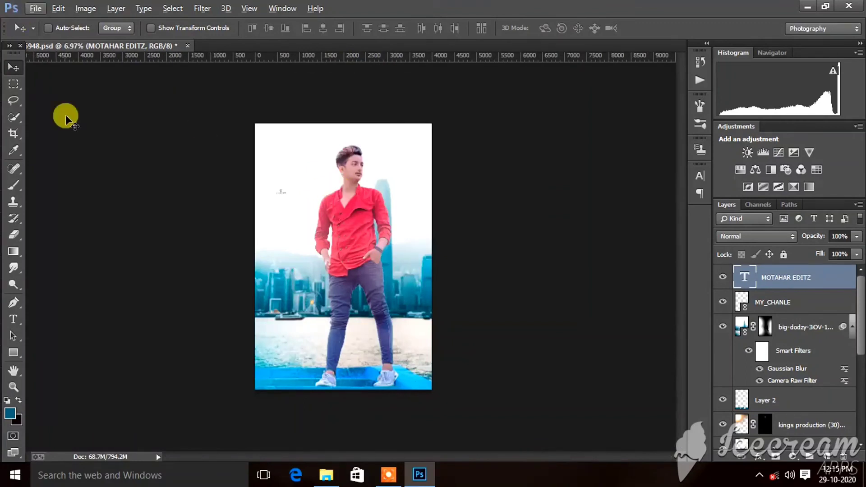
- Save the edit as JPEG 'IMG_5948' in E:\2020 EDIT\15AUGUST\thamnabil\New folder
{"action": "left_click", "coordinate": [35, 9]}
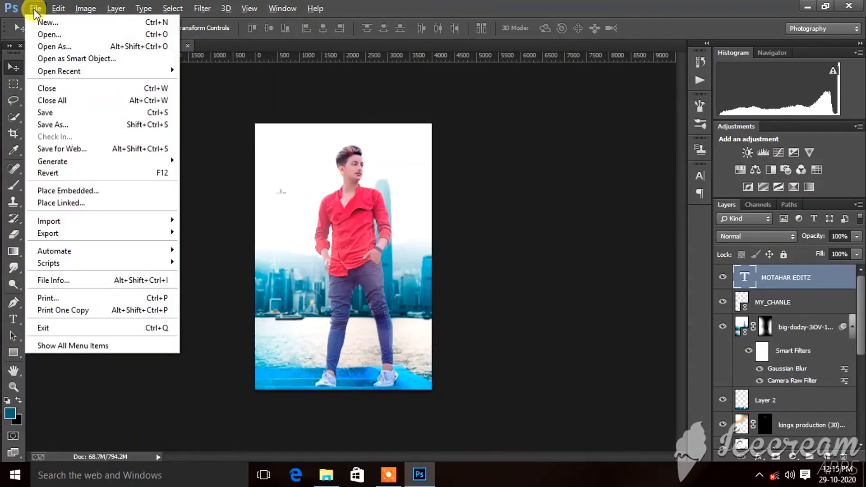
{"action": "left_click", "coordinate": [28, 130]}
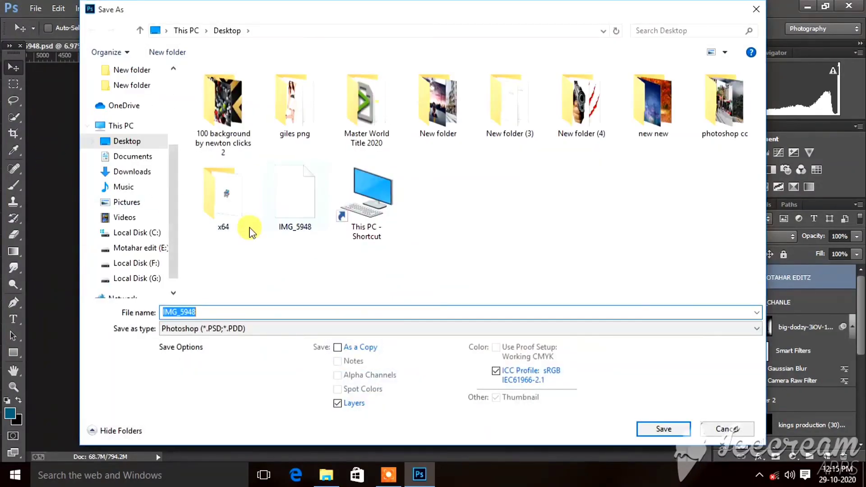
{"action": "left_click", "coordinate": [135, 232]}
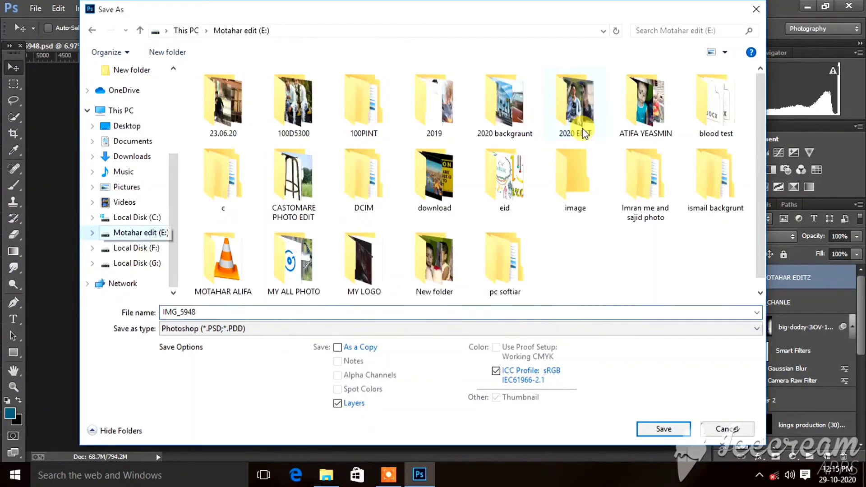
{"action": "double_click", "coordinate": [574, 101]}
{"action": "left_click", "coordinate": [237, 104]}
{"action": "double_click", "coordinate": [237, 104]}
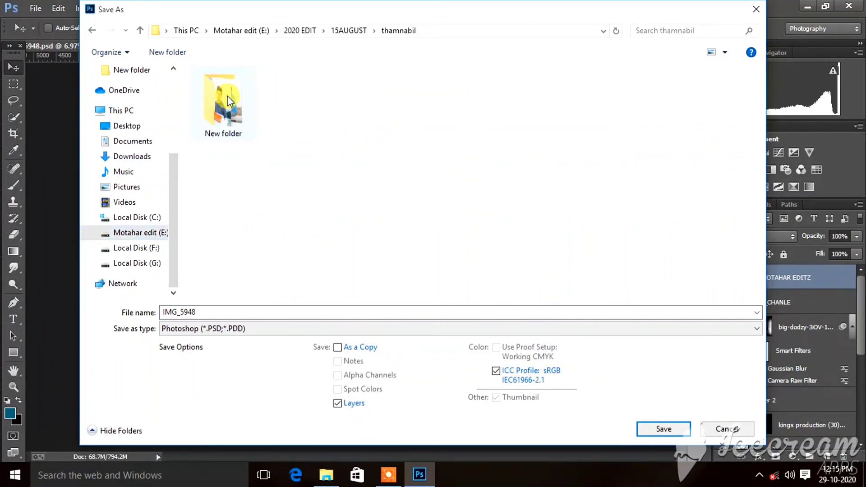
{"action": "double_click", "coordinate": [223, 97]}
{"action": "left_click", "coordinate": [256, 333]}
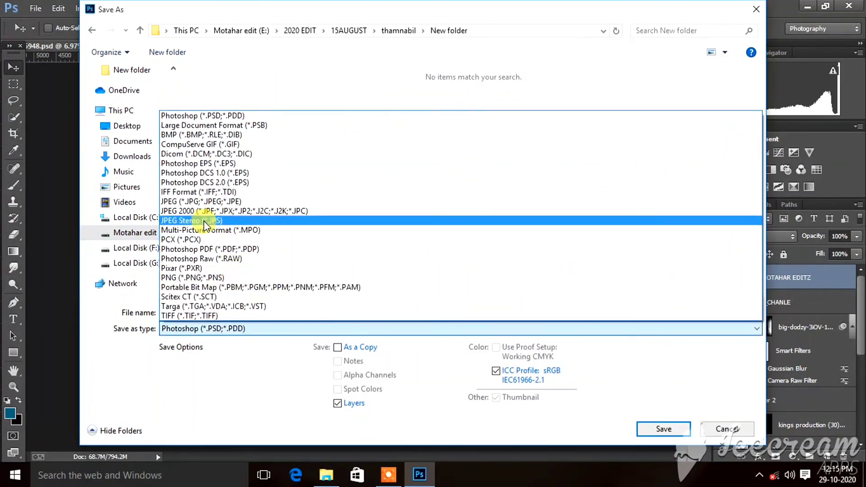
{"action": "left_click", "coordinate": [199, 207]}
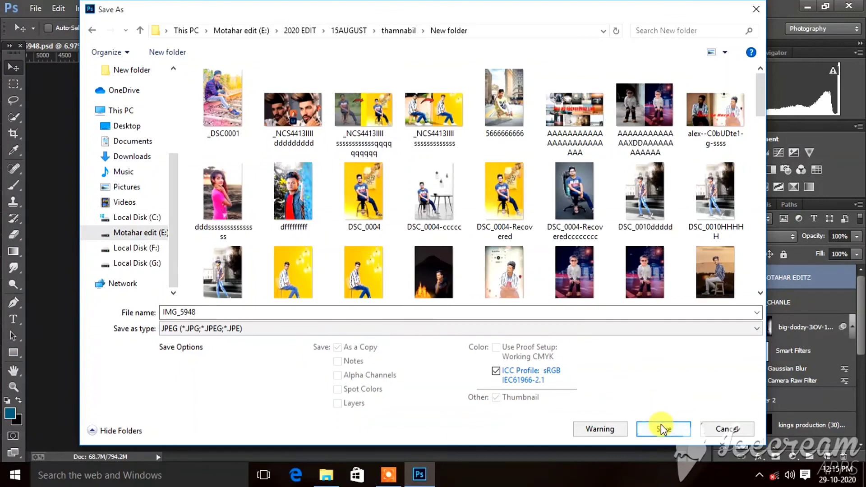
{"action": "left_click", "coordinate": [660, 424]}
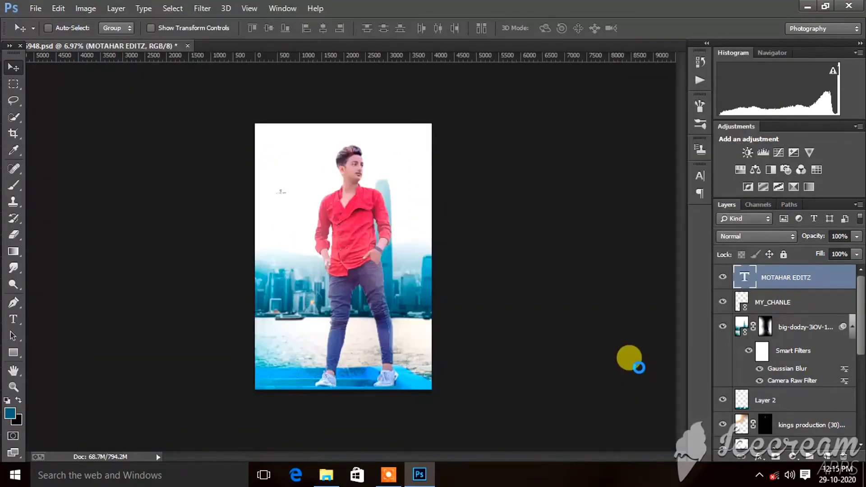